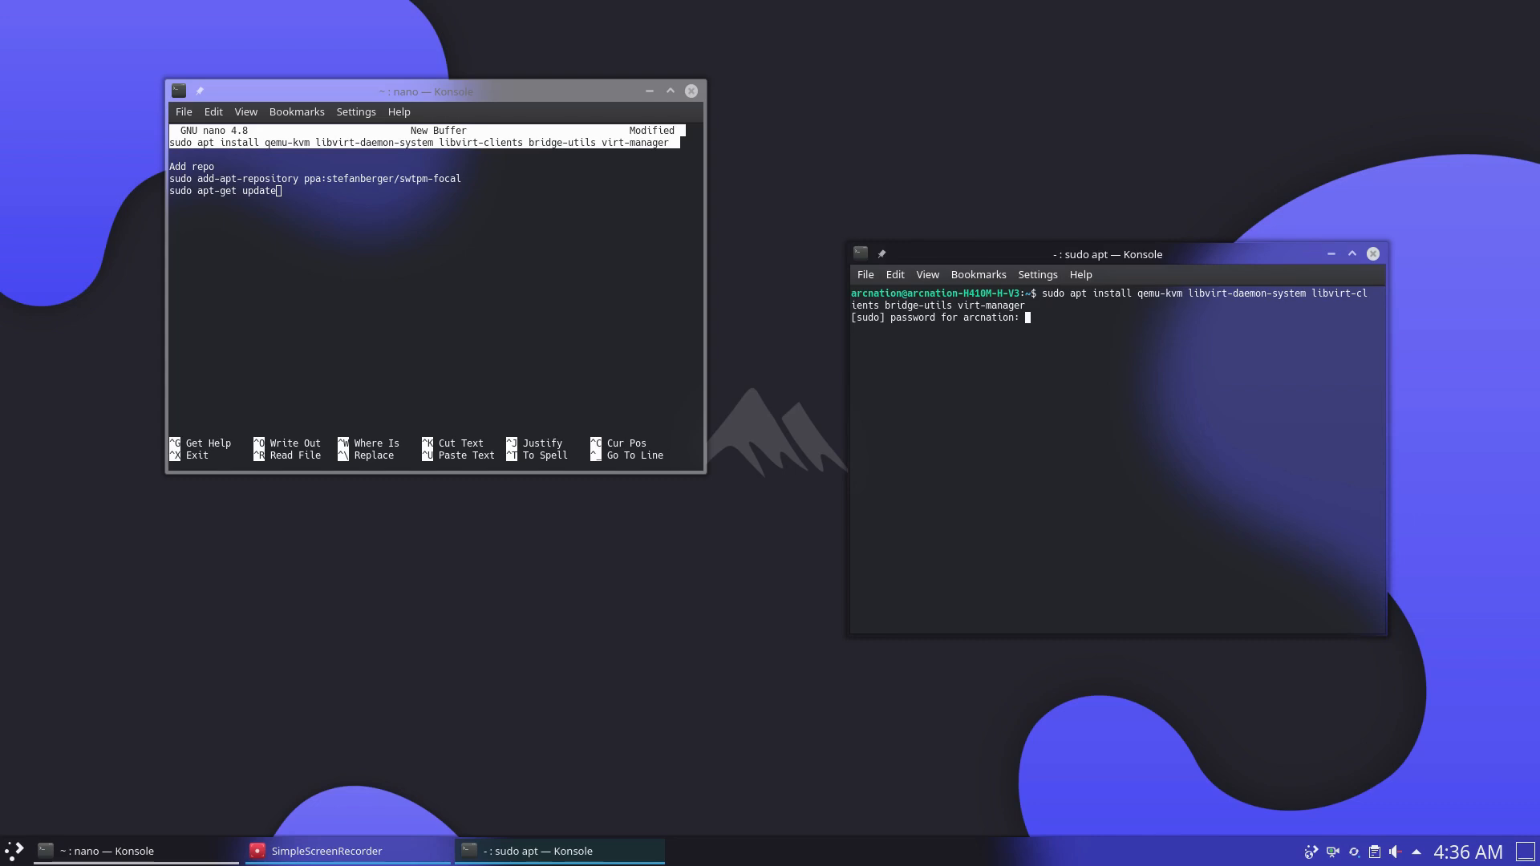
Step: Submit the sudo password and accept the installation of qemu-kvm, libvirt-daemon-system, libvirt-clients, bridge-utils and virt-manager
key(Return)
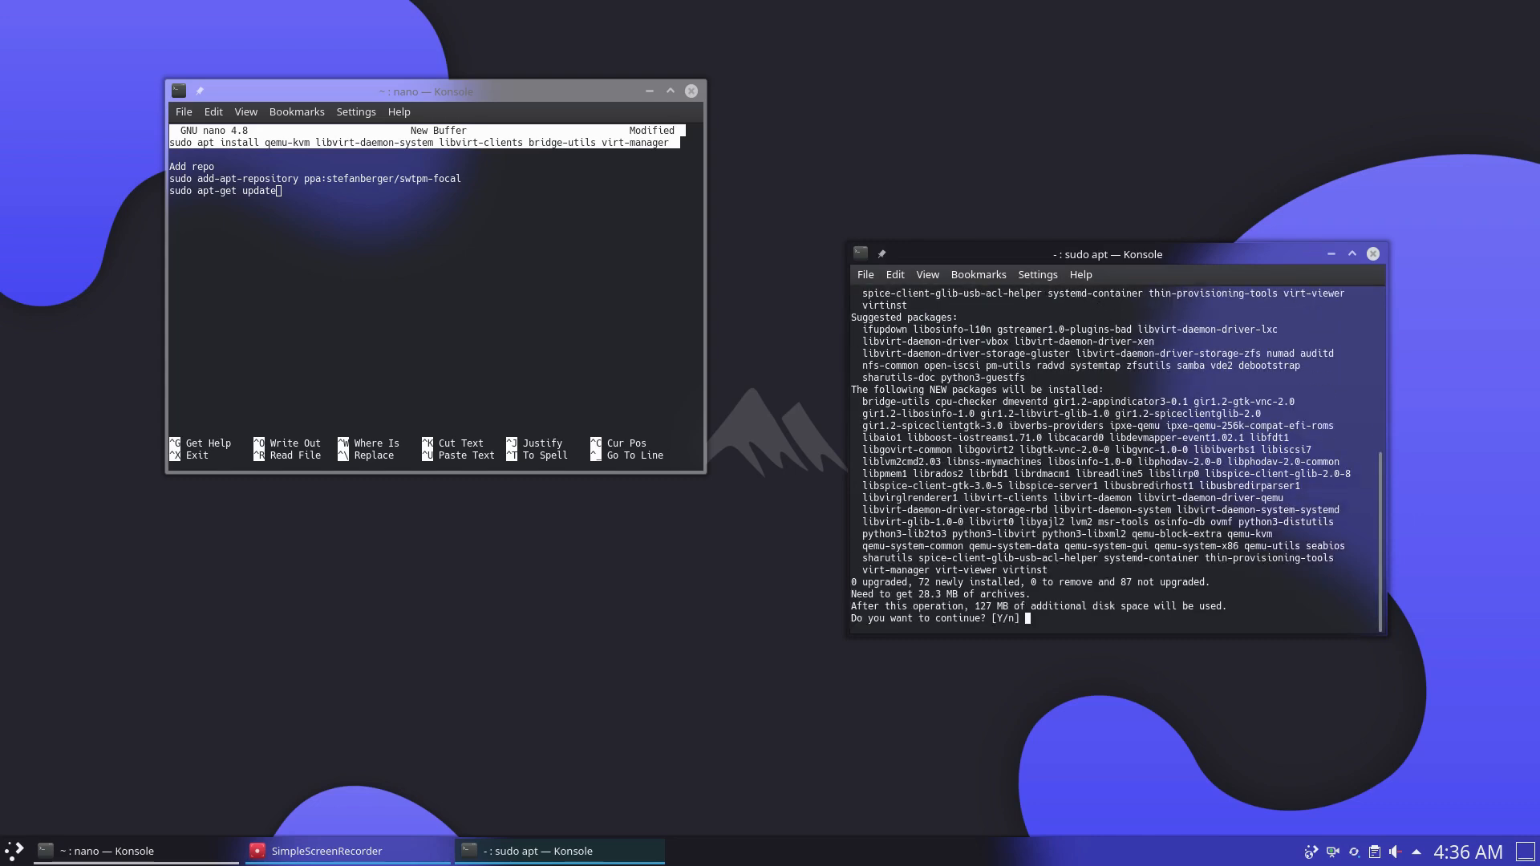
key(Return)
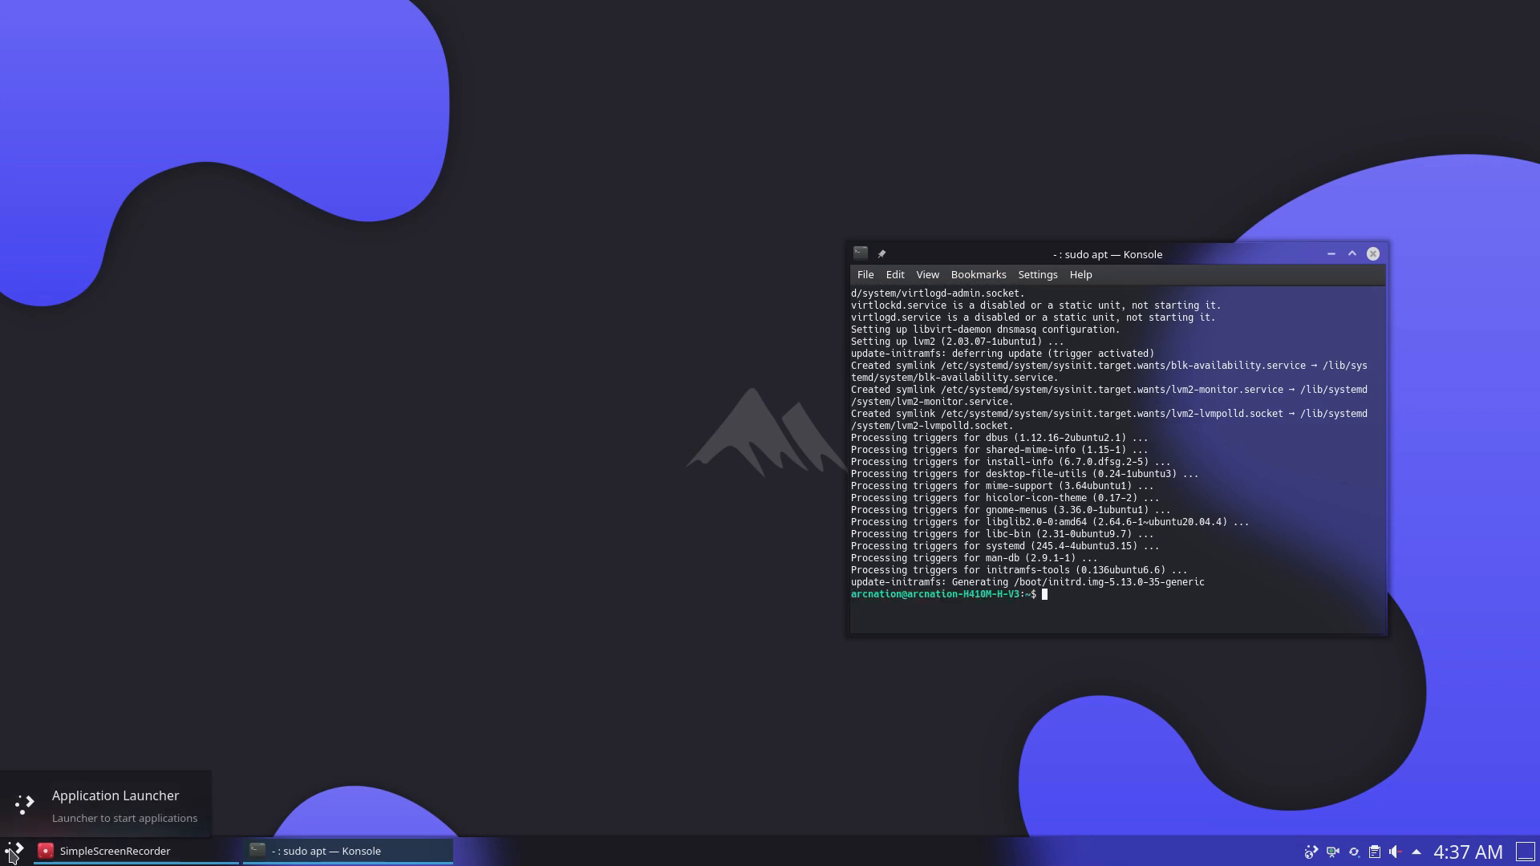
Step: Launch Virtual Machine Manager to check its connection, dismiss its dialog, and close it along with the terminal
click(13, 851)
text(virt)
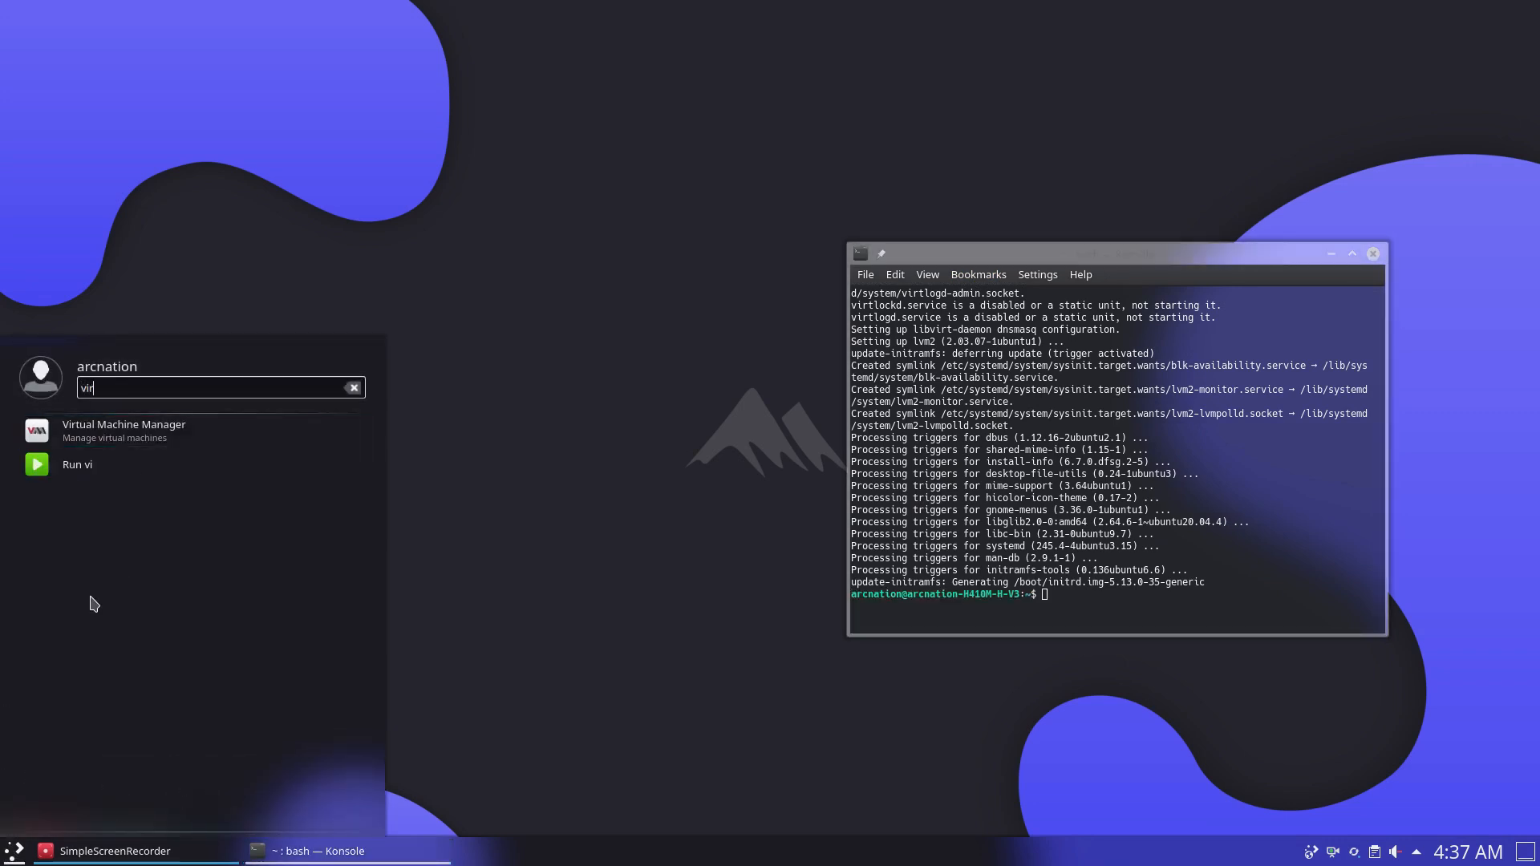
key(Down)
key(Return)
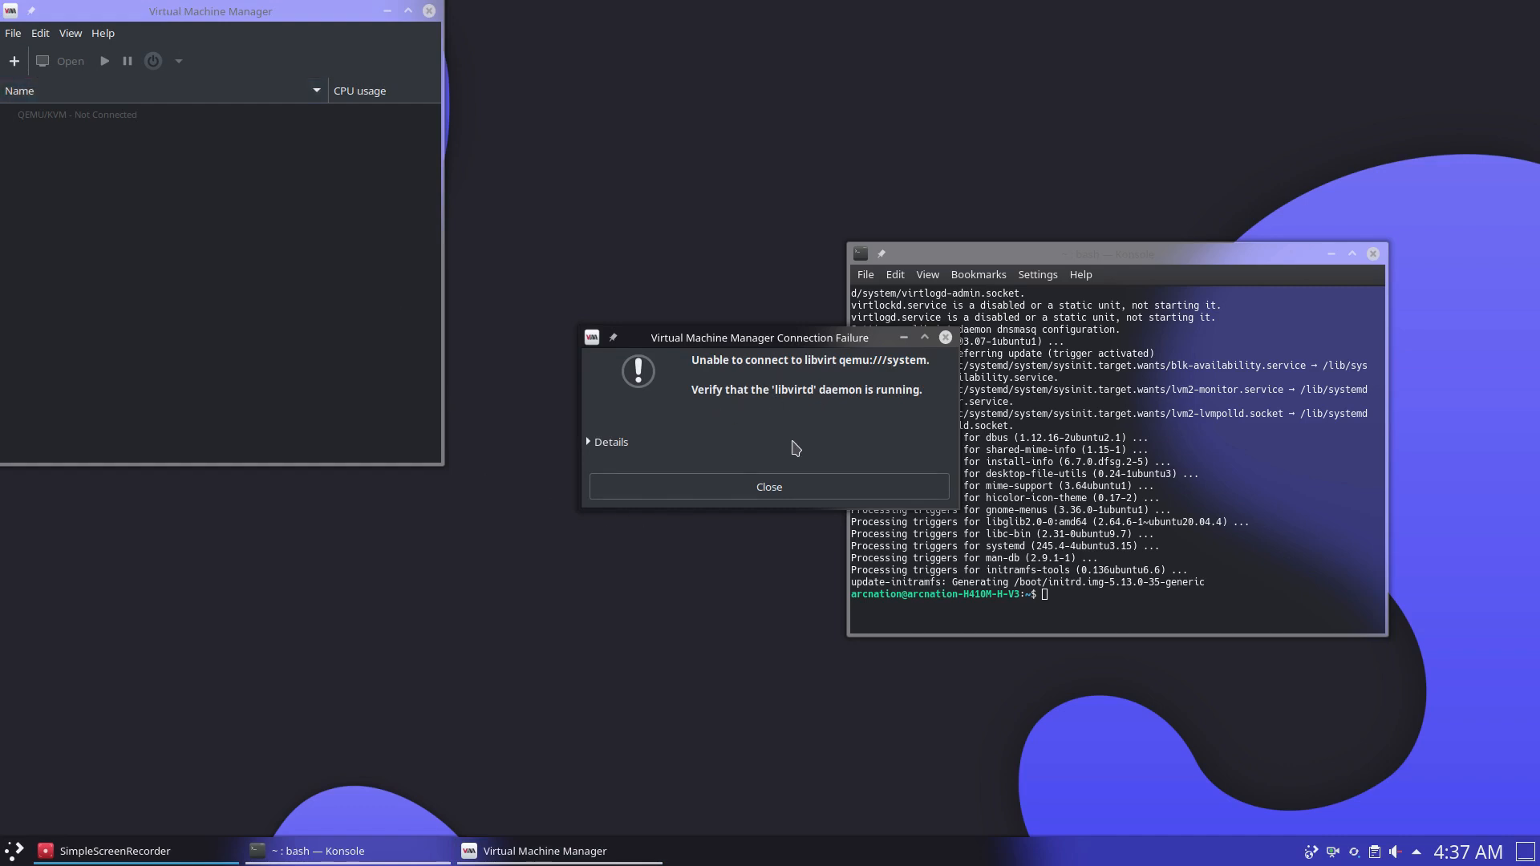
click(768, 486)
click(429, 11)
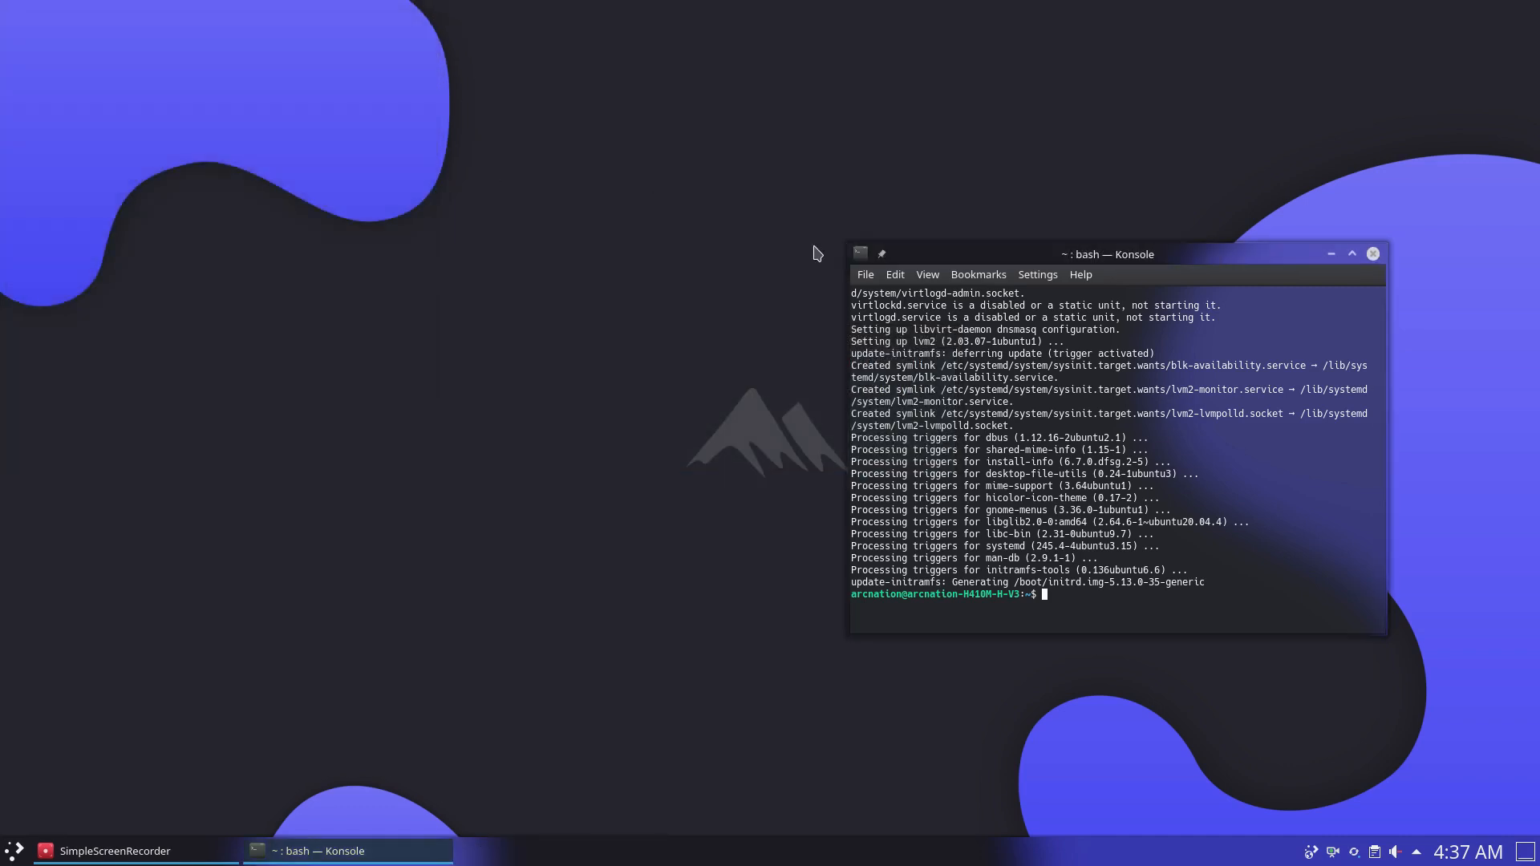
click(1373, 255)
click(116, 851)
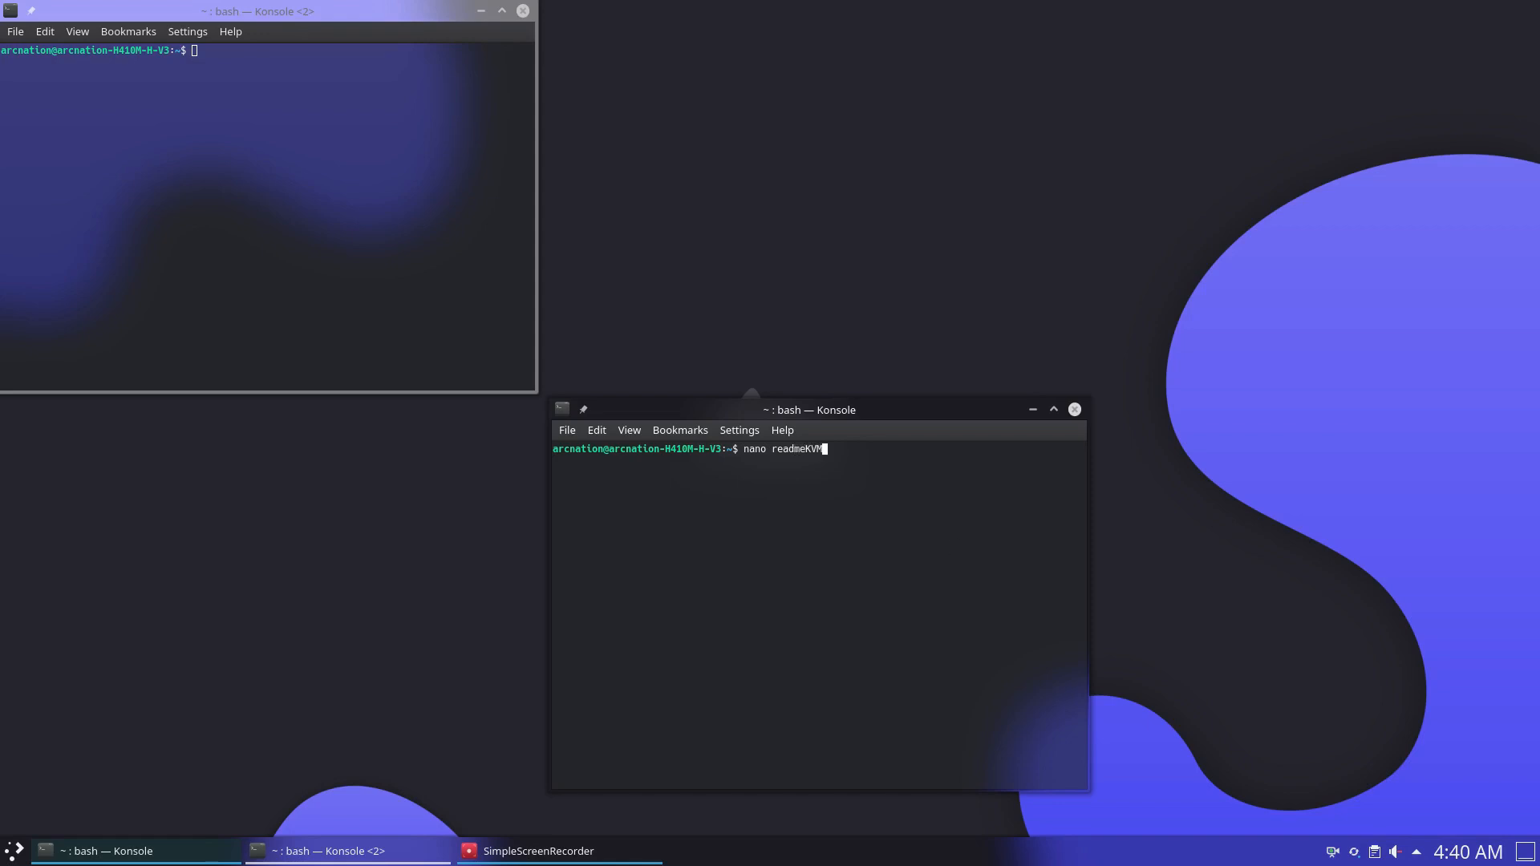
Step: Open the notes file readmeKVM.txt in nano and bring the other, empty terminal window into focus
key(Return)
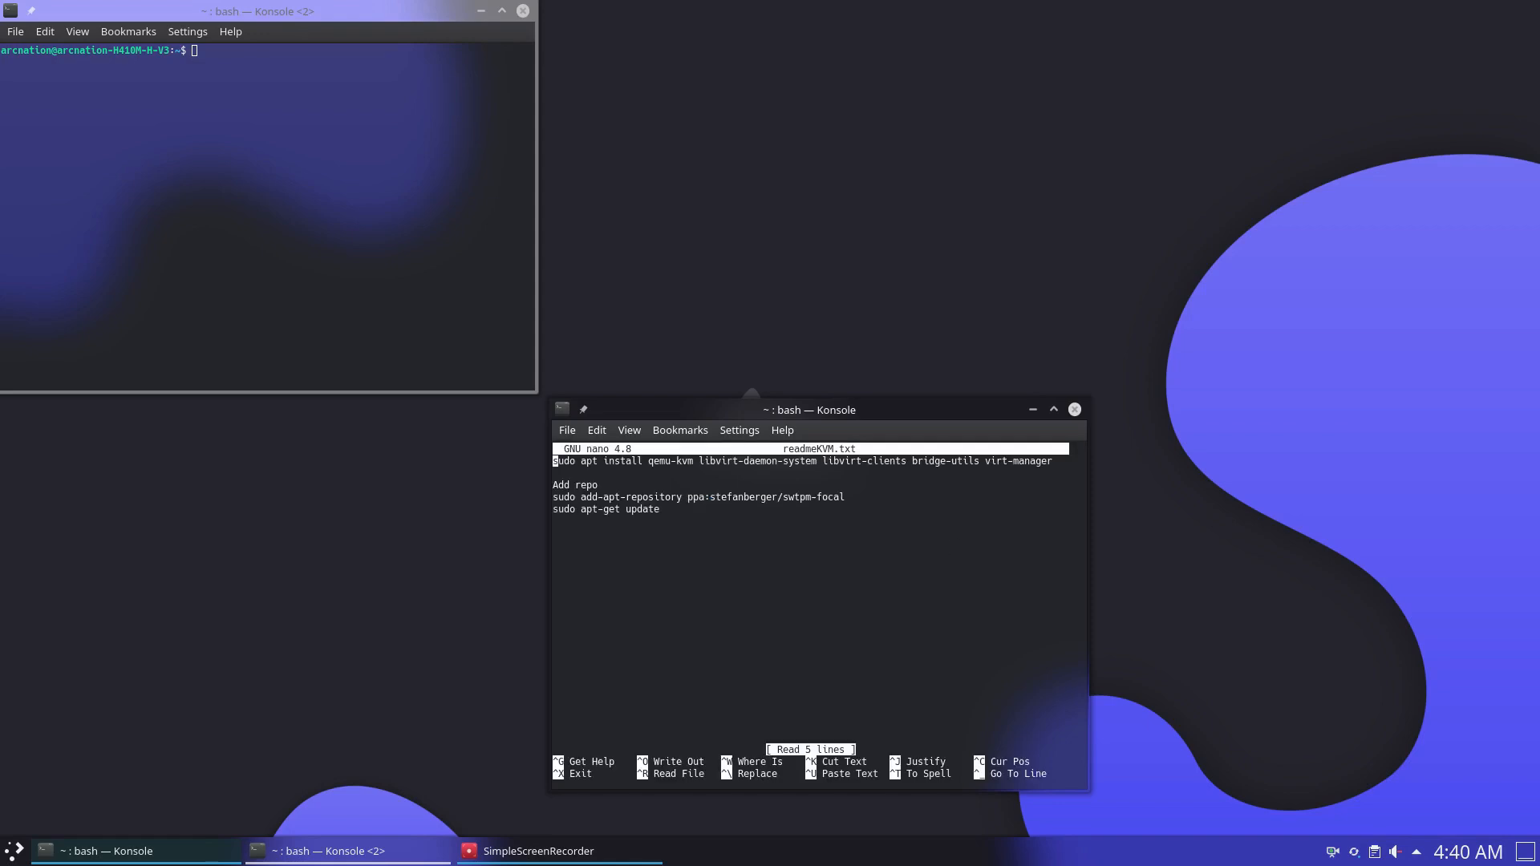
click(288, 18)
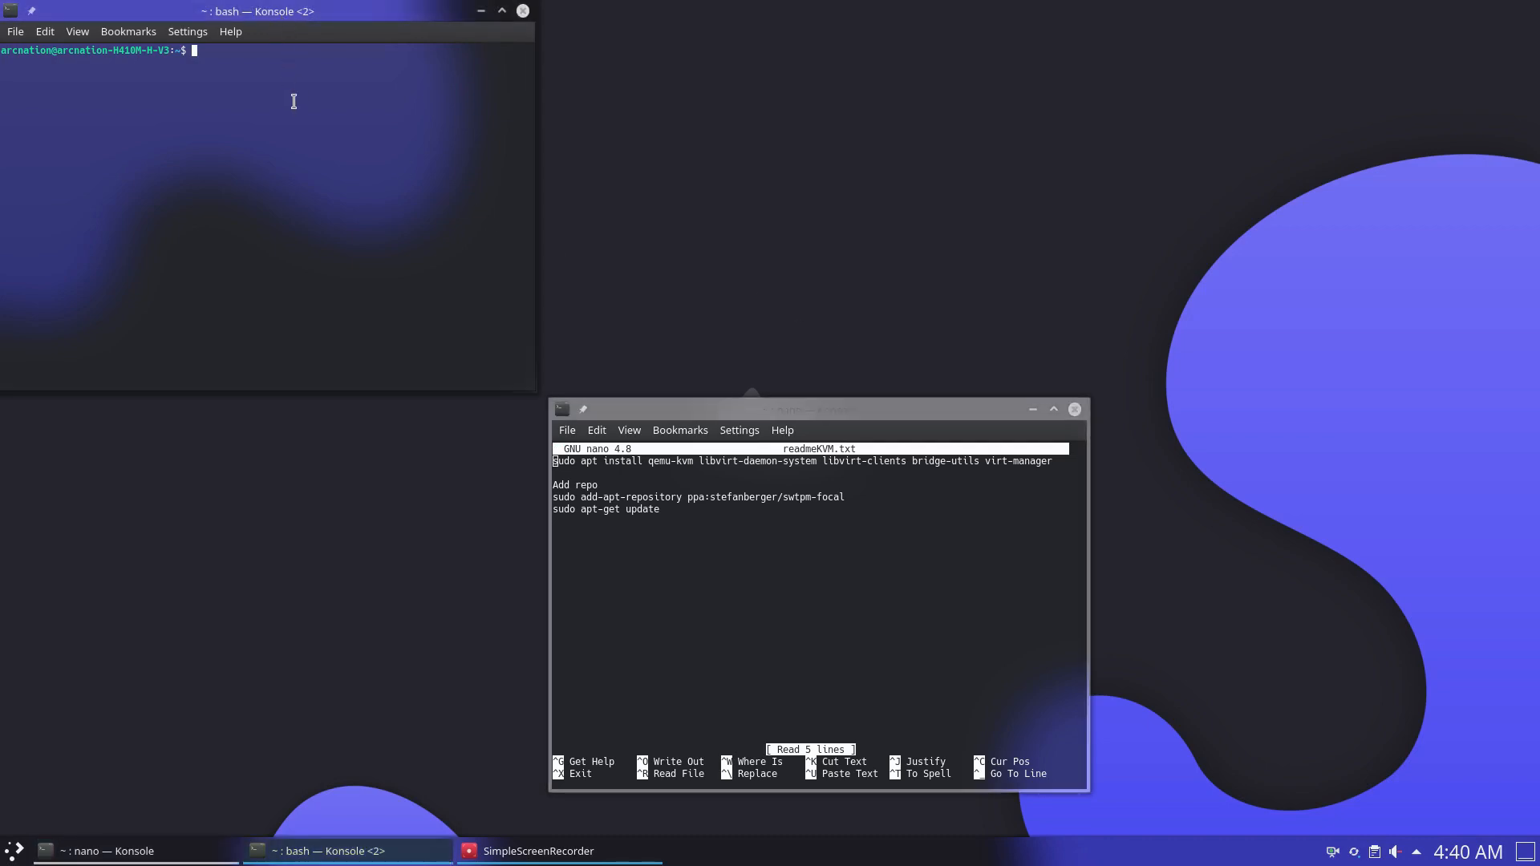
Step: Launch Virtual Machine Manager to check the QEMU/KVM connection, and close it again
key(super)
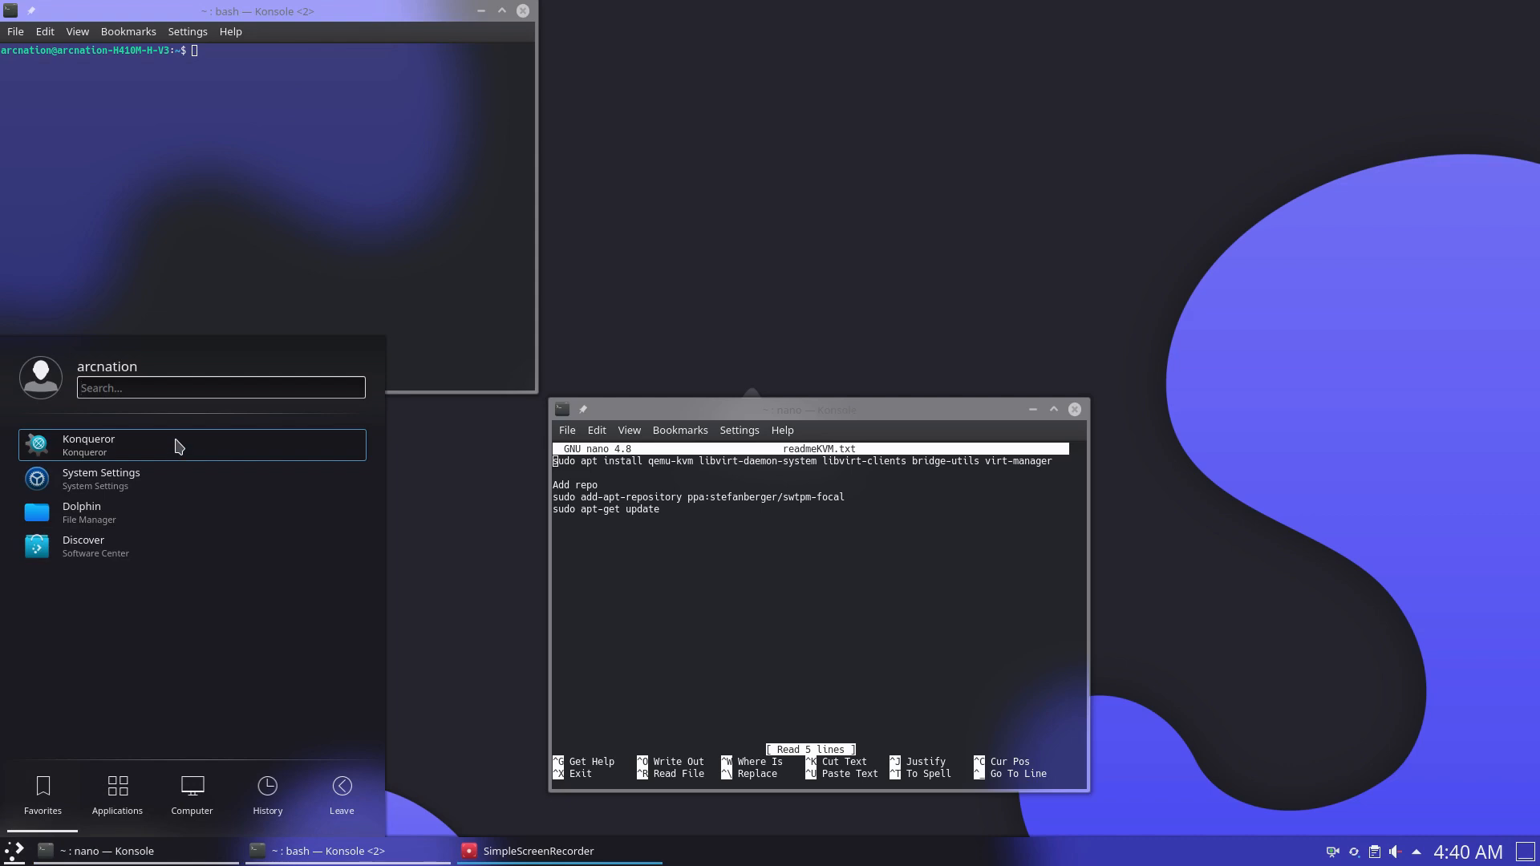
text(vu)
key(BackSpace)
text(ir)
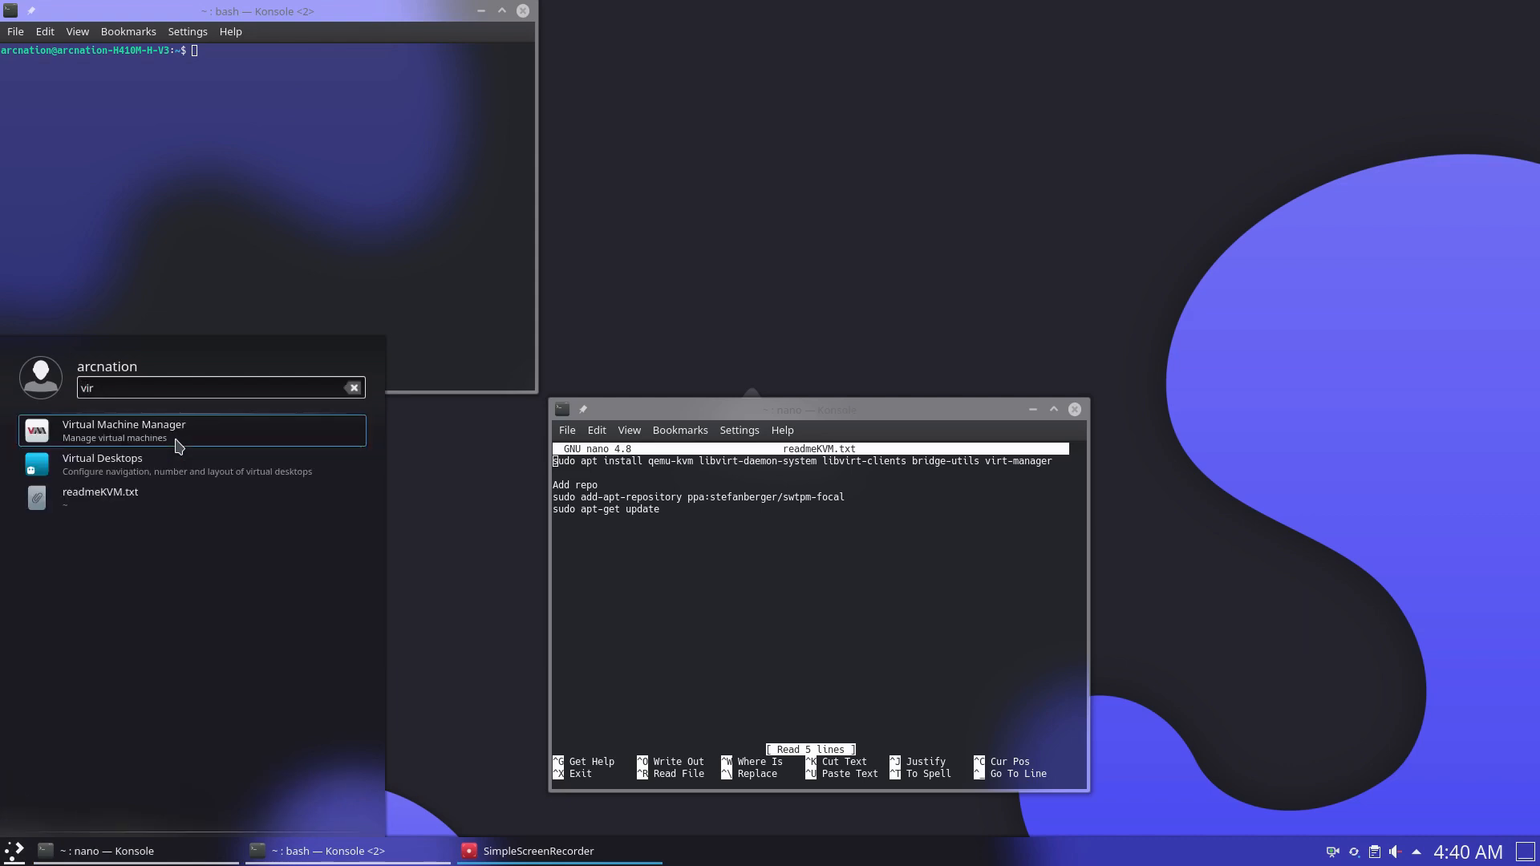
click(176, 440)
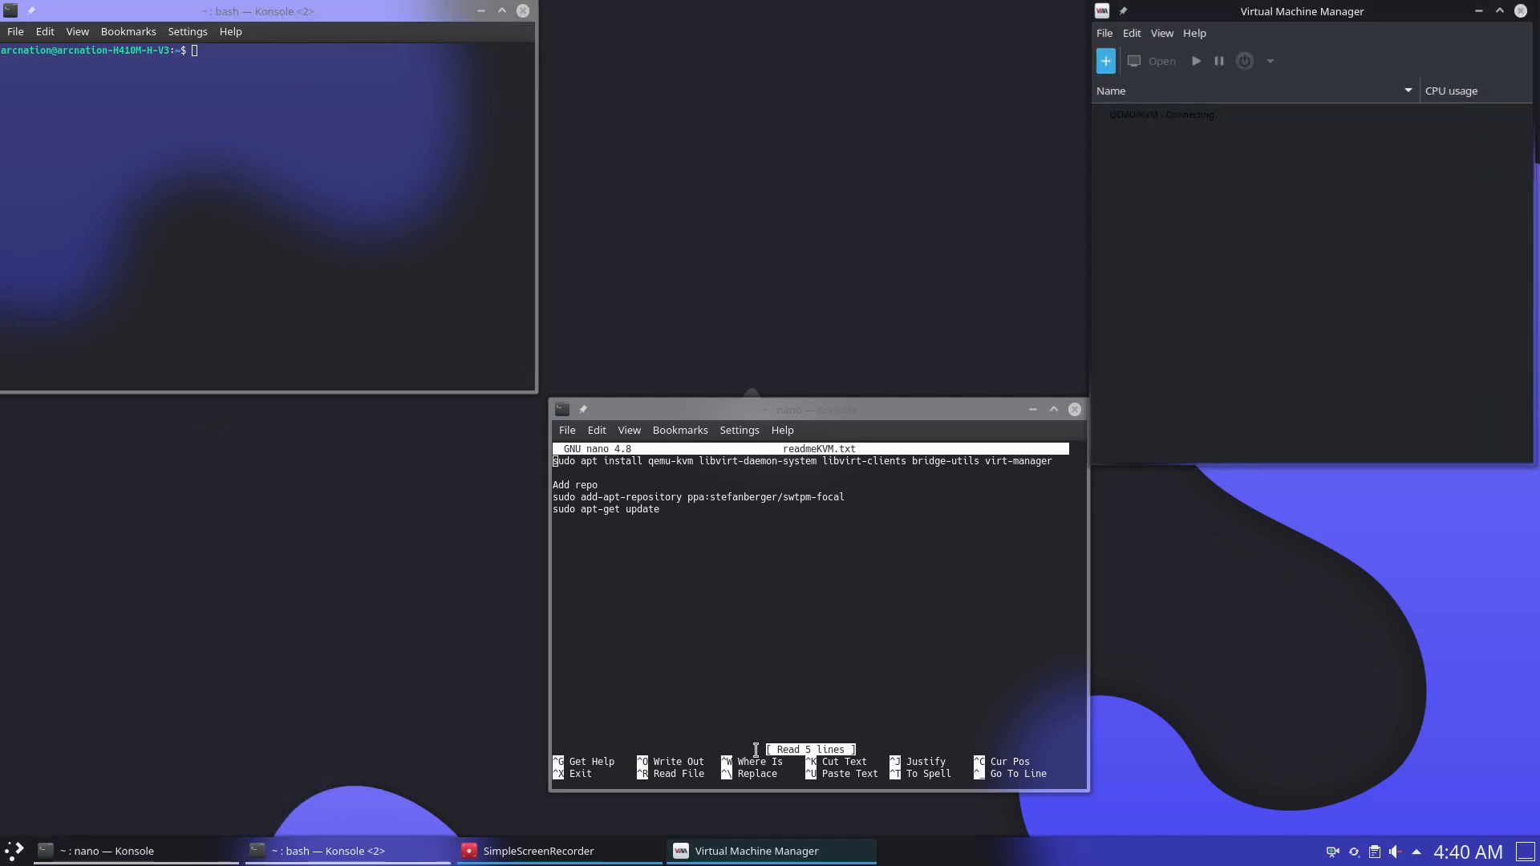
drag(1225, 14, 316, 233)
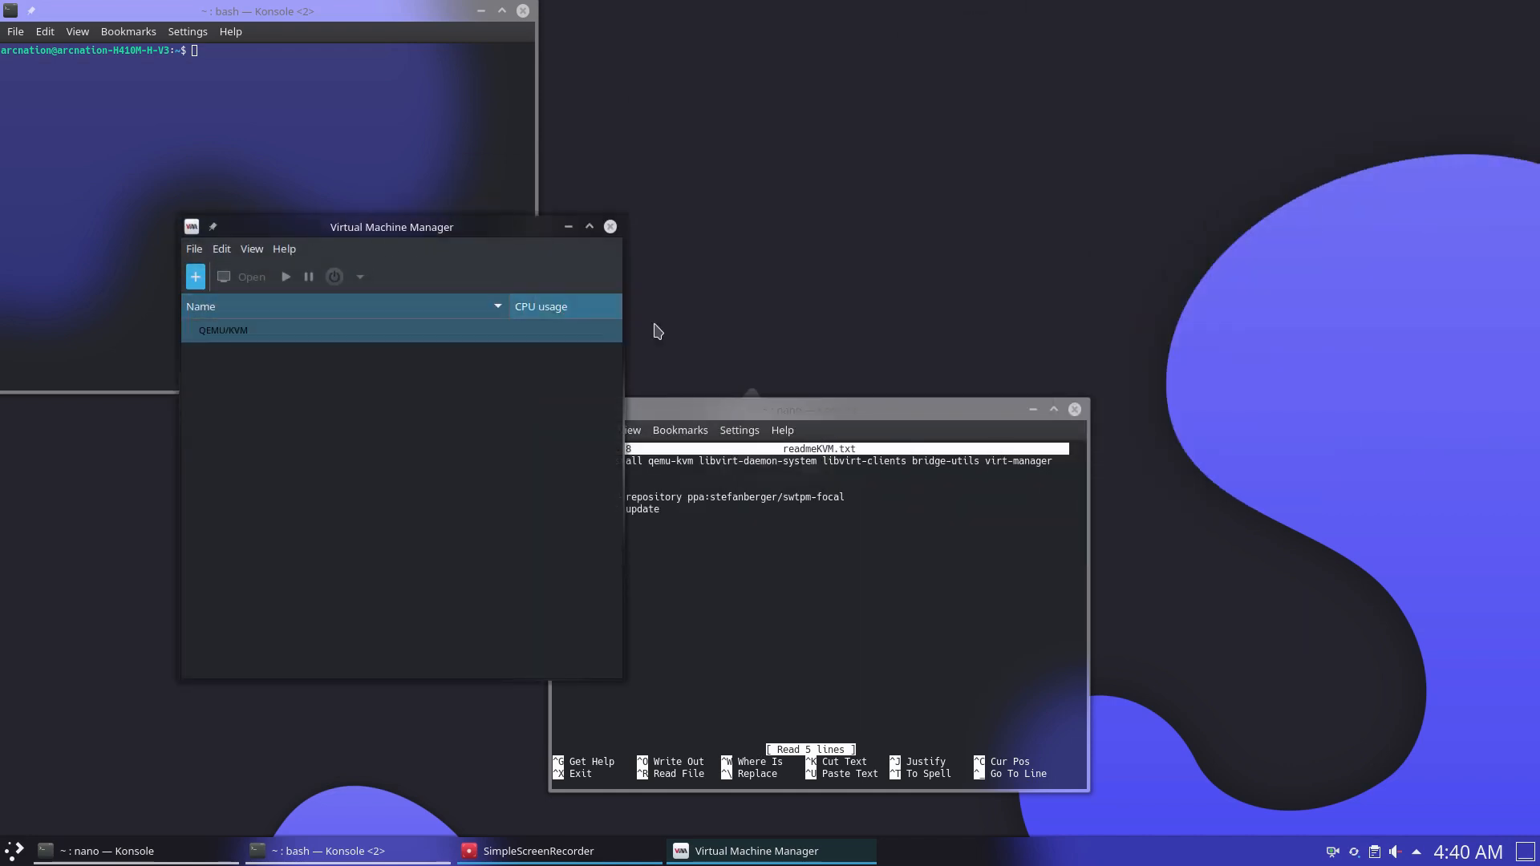
click(610, 226)
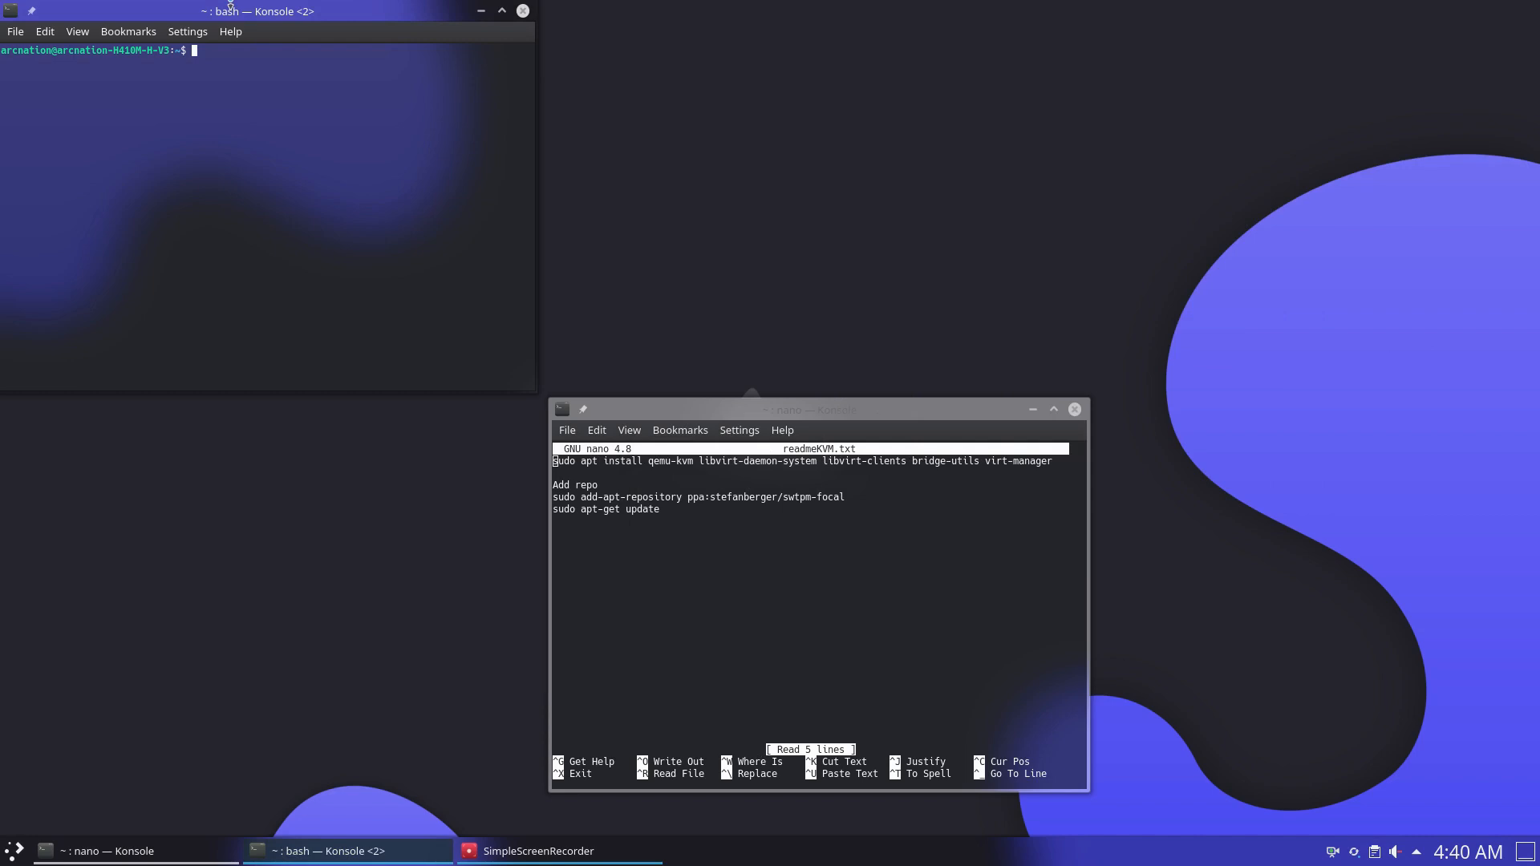
Step: Run sudo add-apt-repository ppa:stefanberger/swtpm-focal, copied from the notes, in the other terminal and authorise it with the sudo password
drag(842, 493, 567, 497)
right_click(566, 502)
click(609, 511)
click(339, 236)
key(ctrl+shift+v)
key(Return)
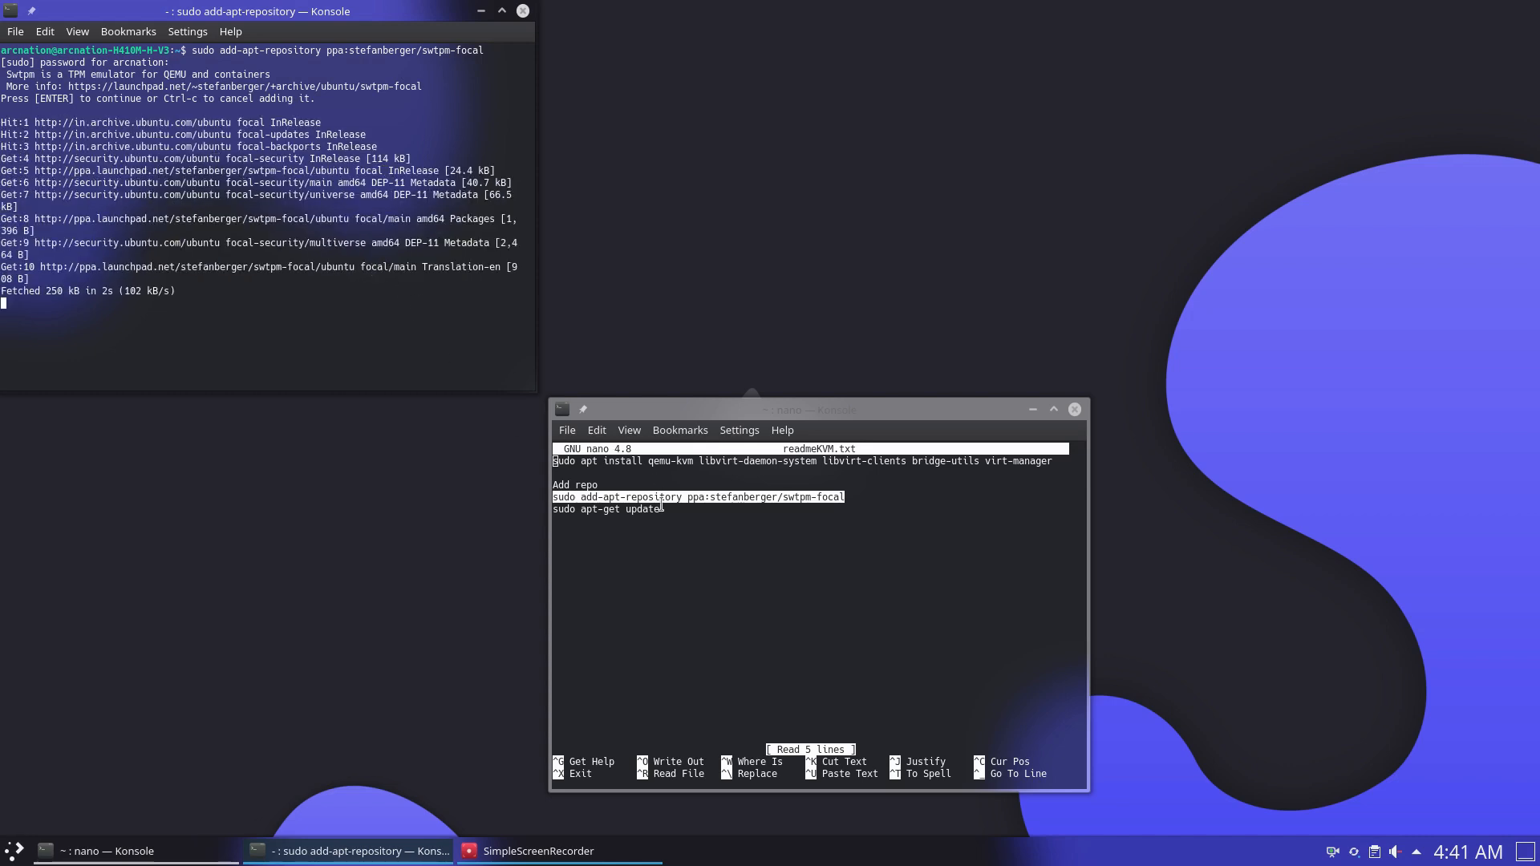
Step: Copy sudo apt-get update from the notes and run it in the other terminal
drag(667, 513, 539, 514)
drag(656, 517, 552, 514)
right_click(579, 519)
click(609, 530)
click(388, 343)
key(ctrl+shift+v)
key(Return)
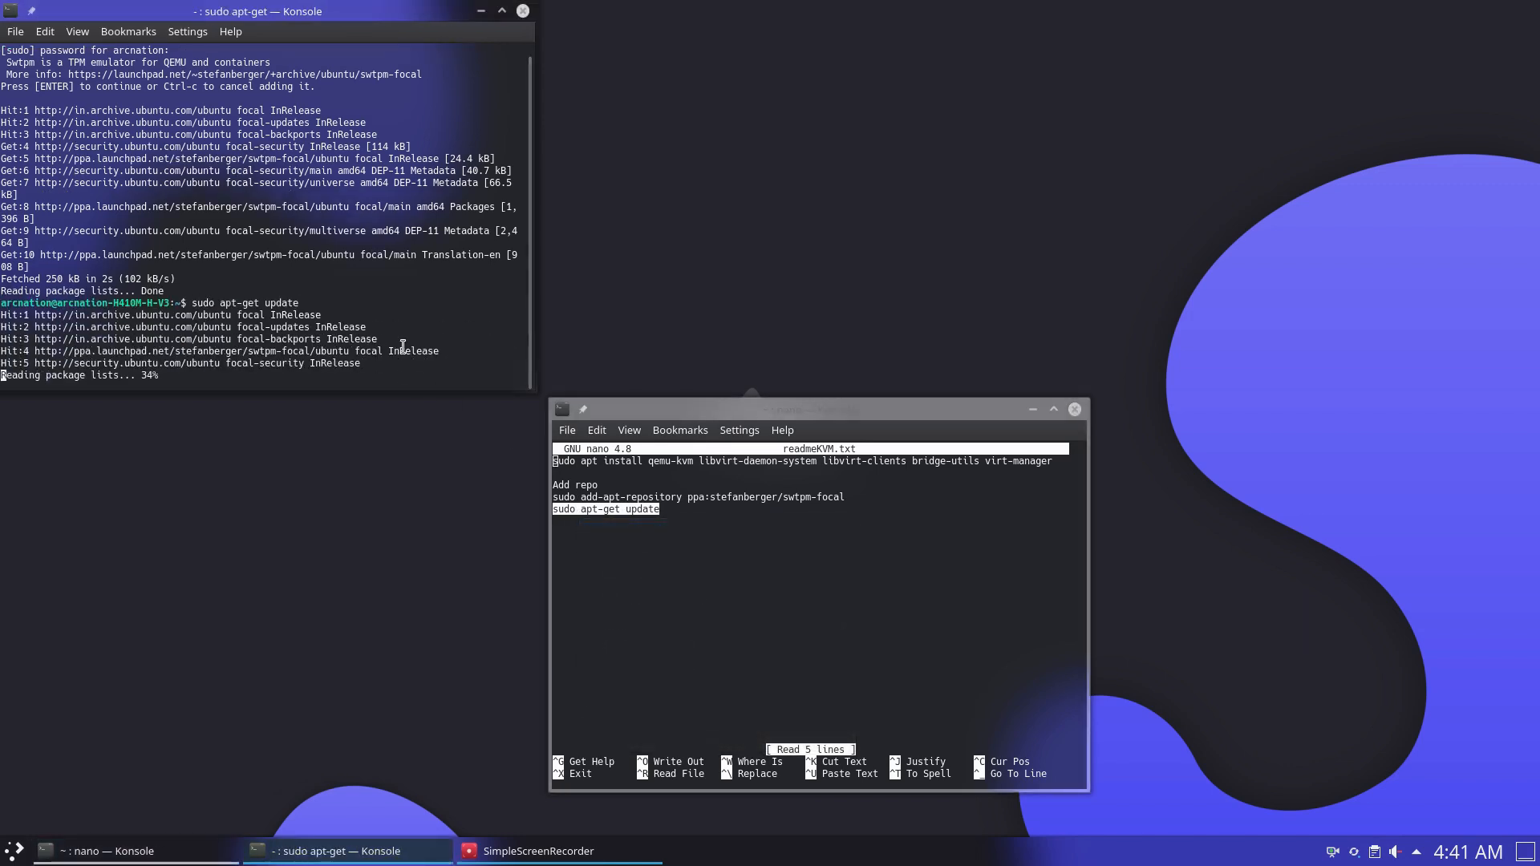
Step: Close both terminal windows, including the one still running nano
click(523, 12)
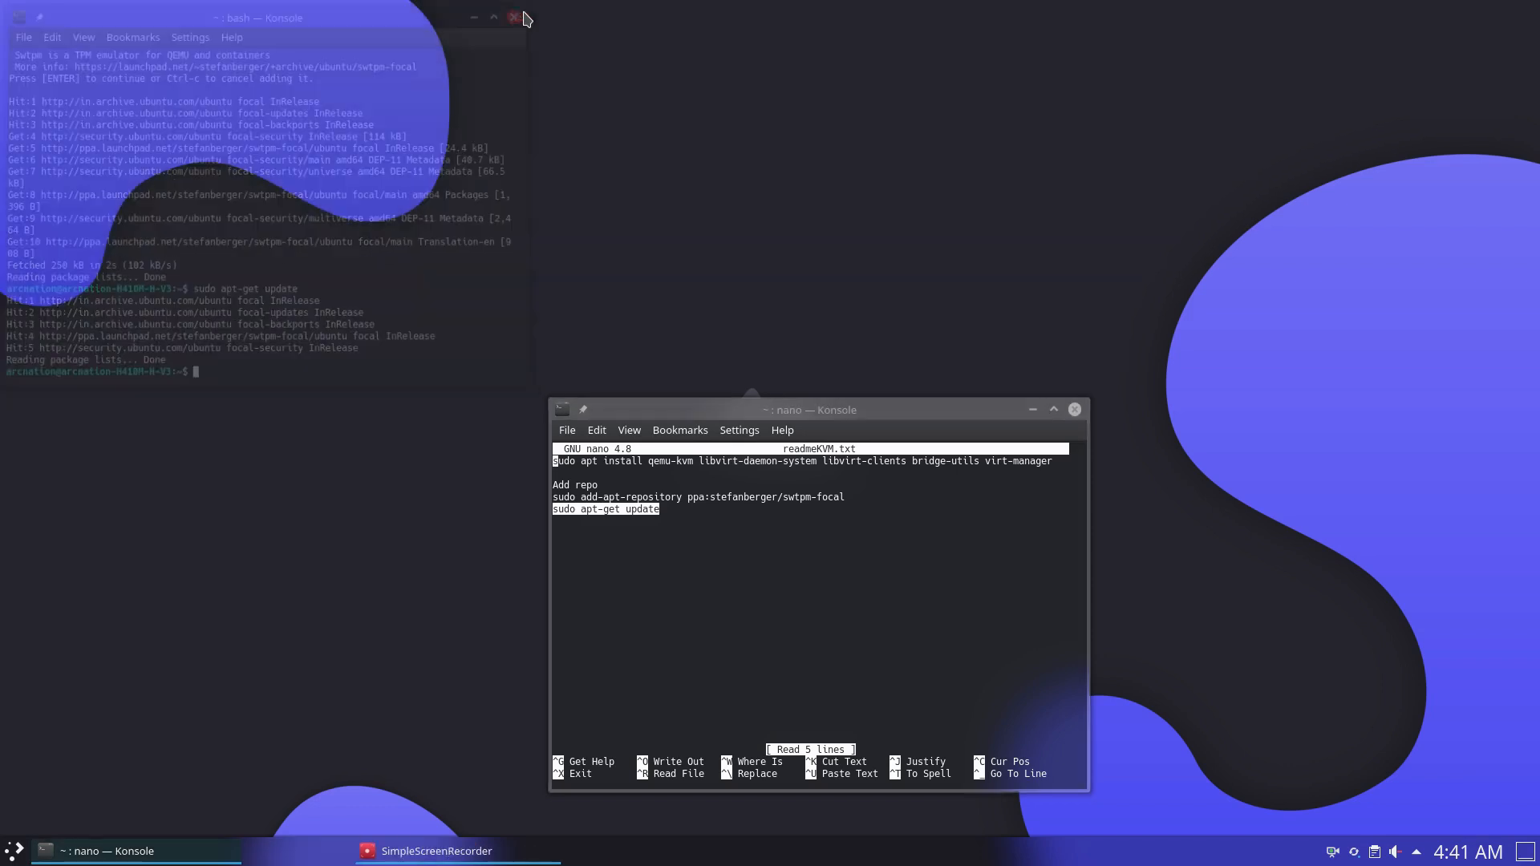
click(1074, 410)
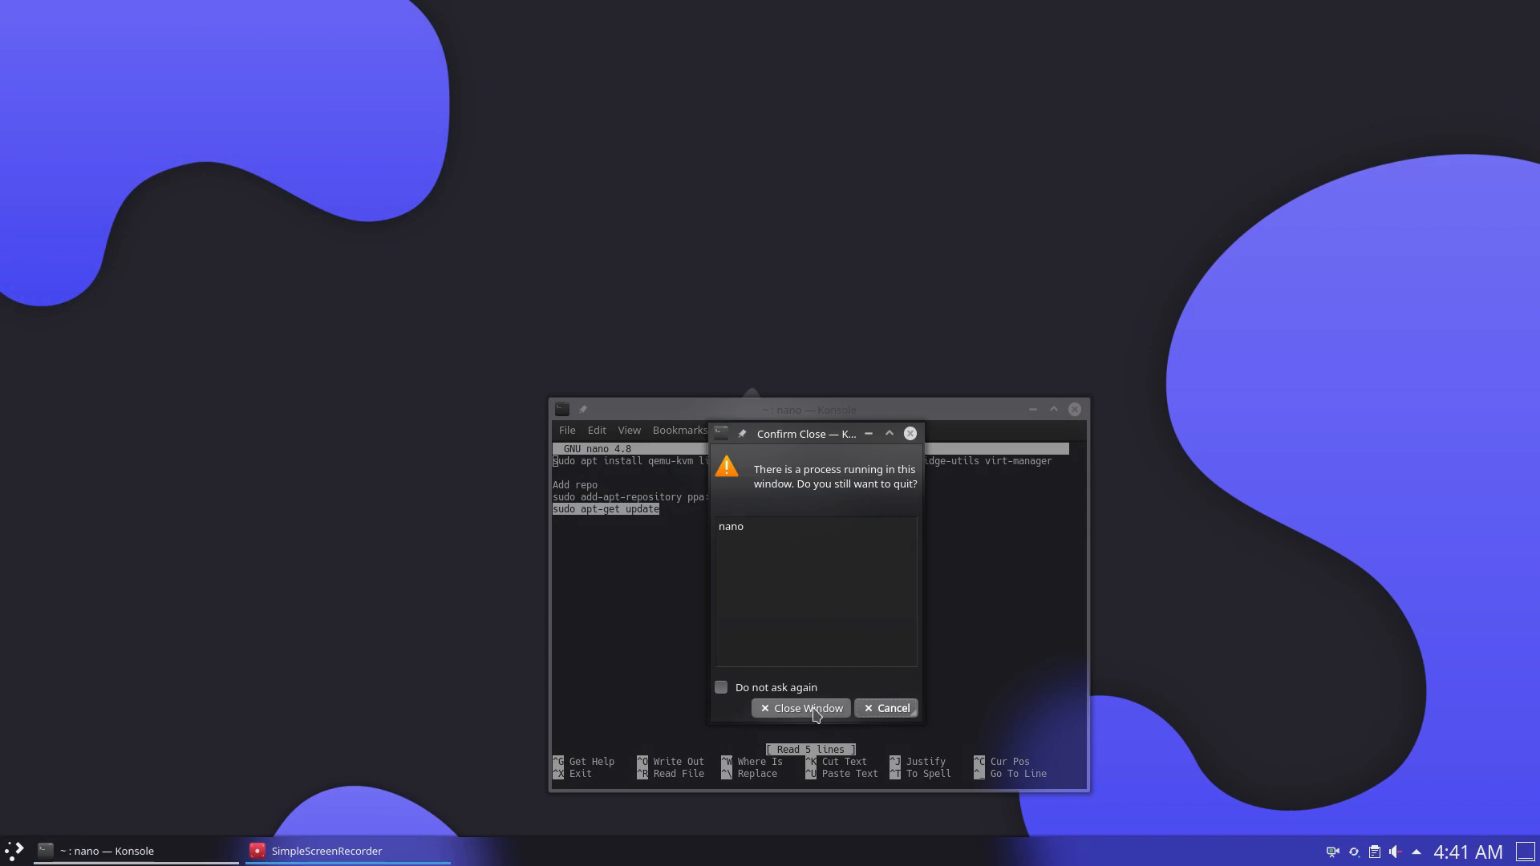
click(816, 709)
Step: Search for "windows 11" in Firefox and open Microsoft's Download Windows 11 page in a maximized window
click(14, 855)
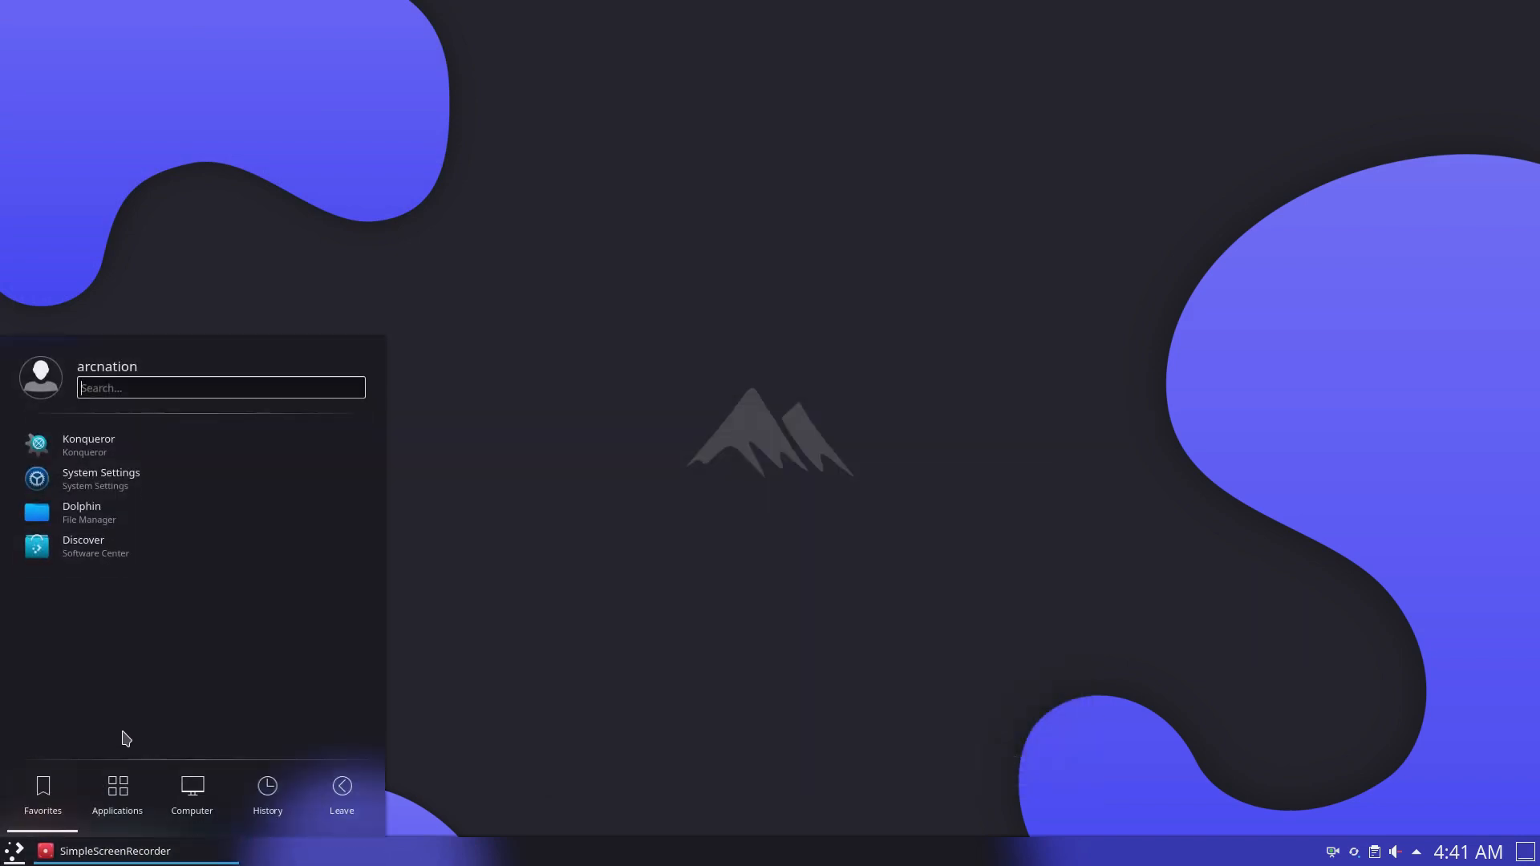
text(fir)
key(Return)
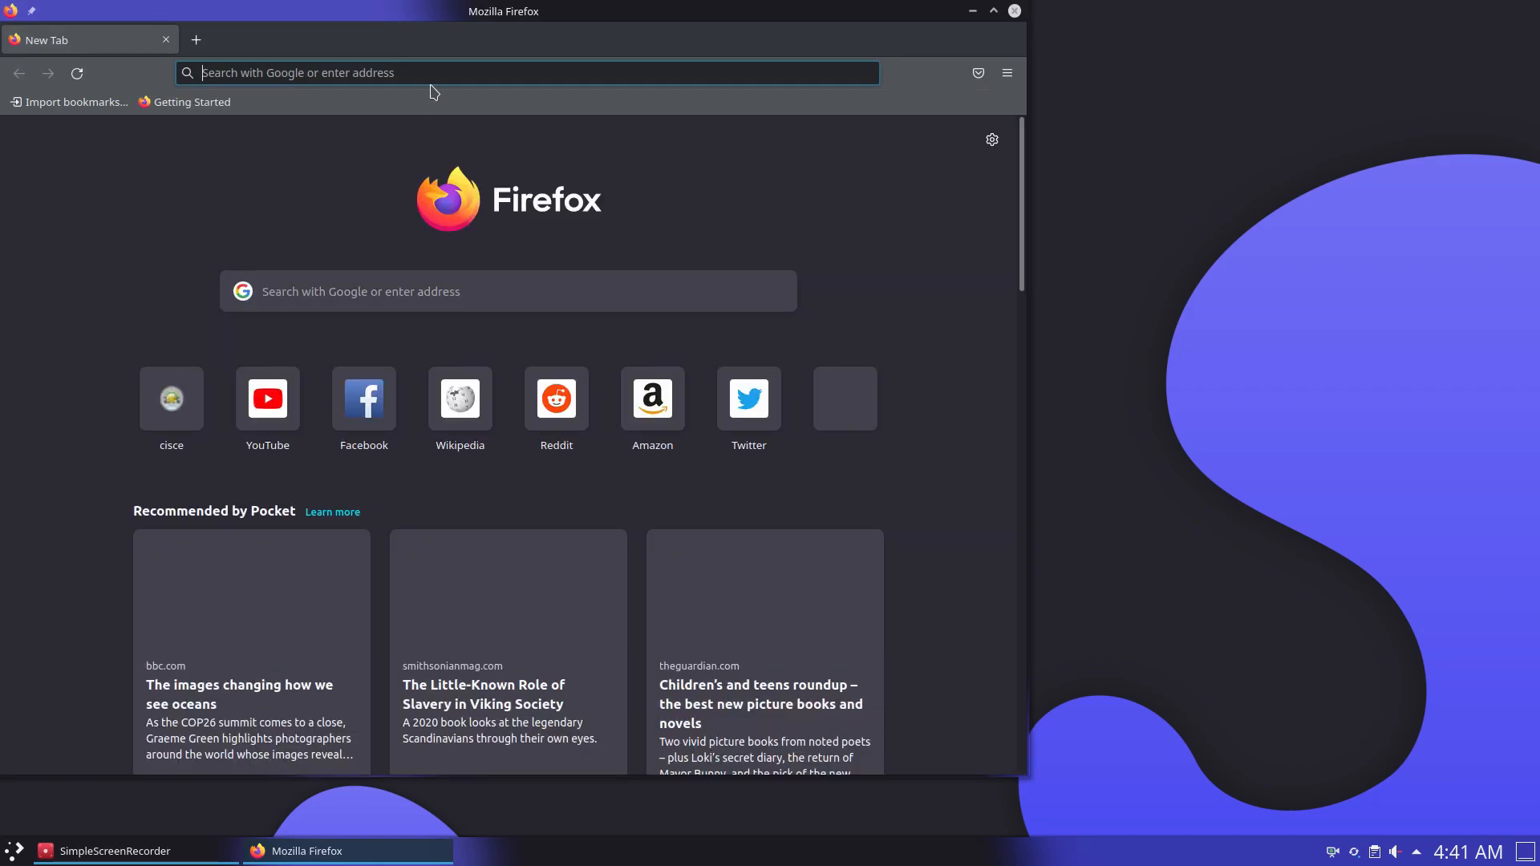
text(windows 11)
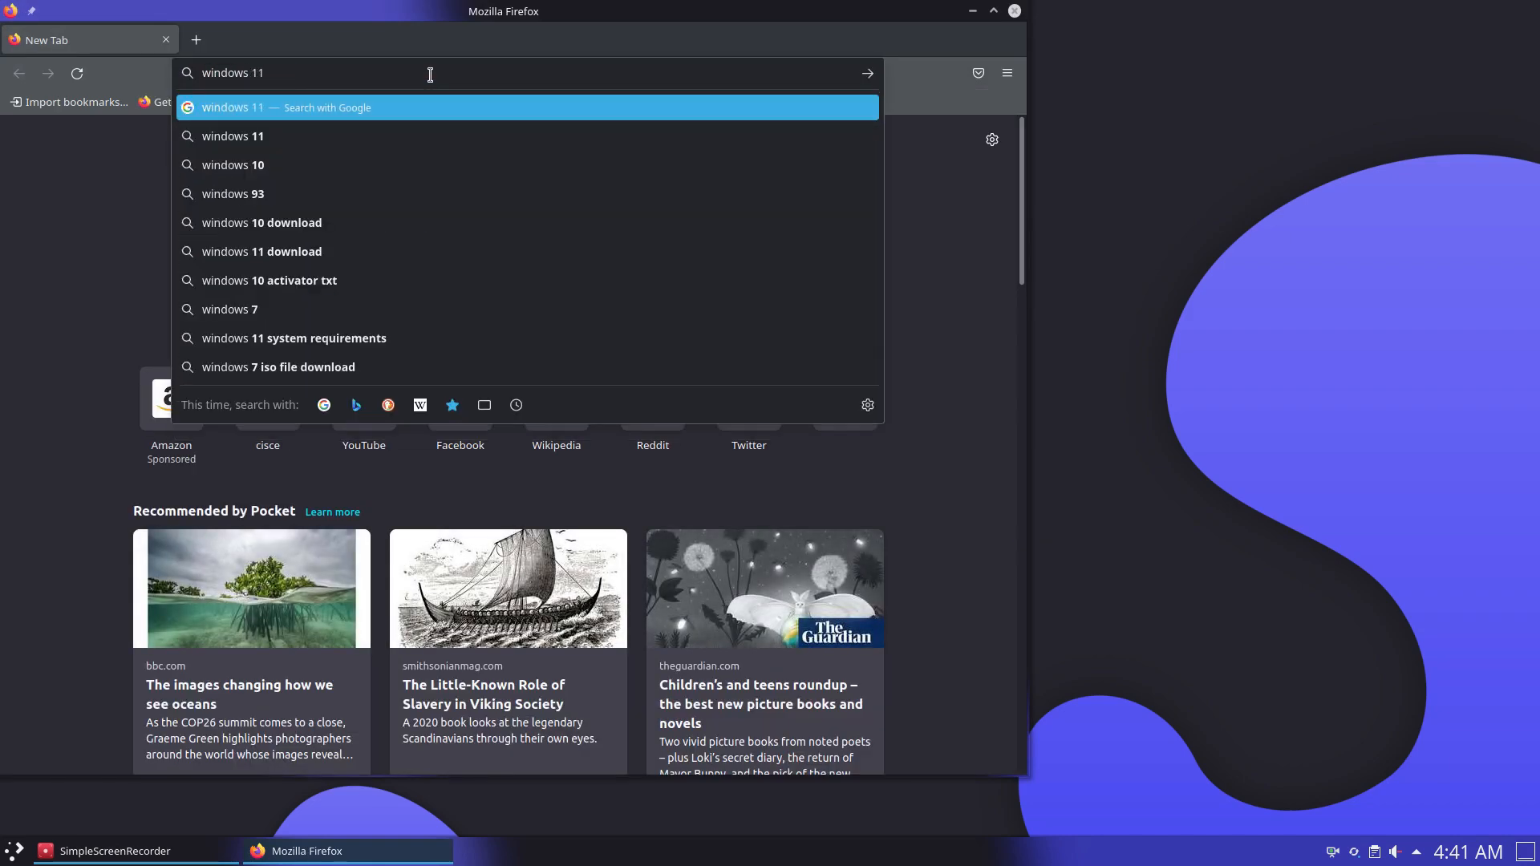
key(Return)
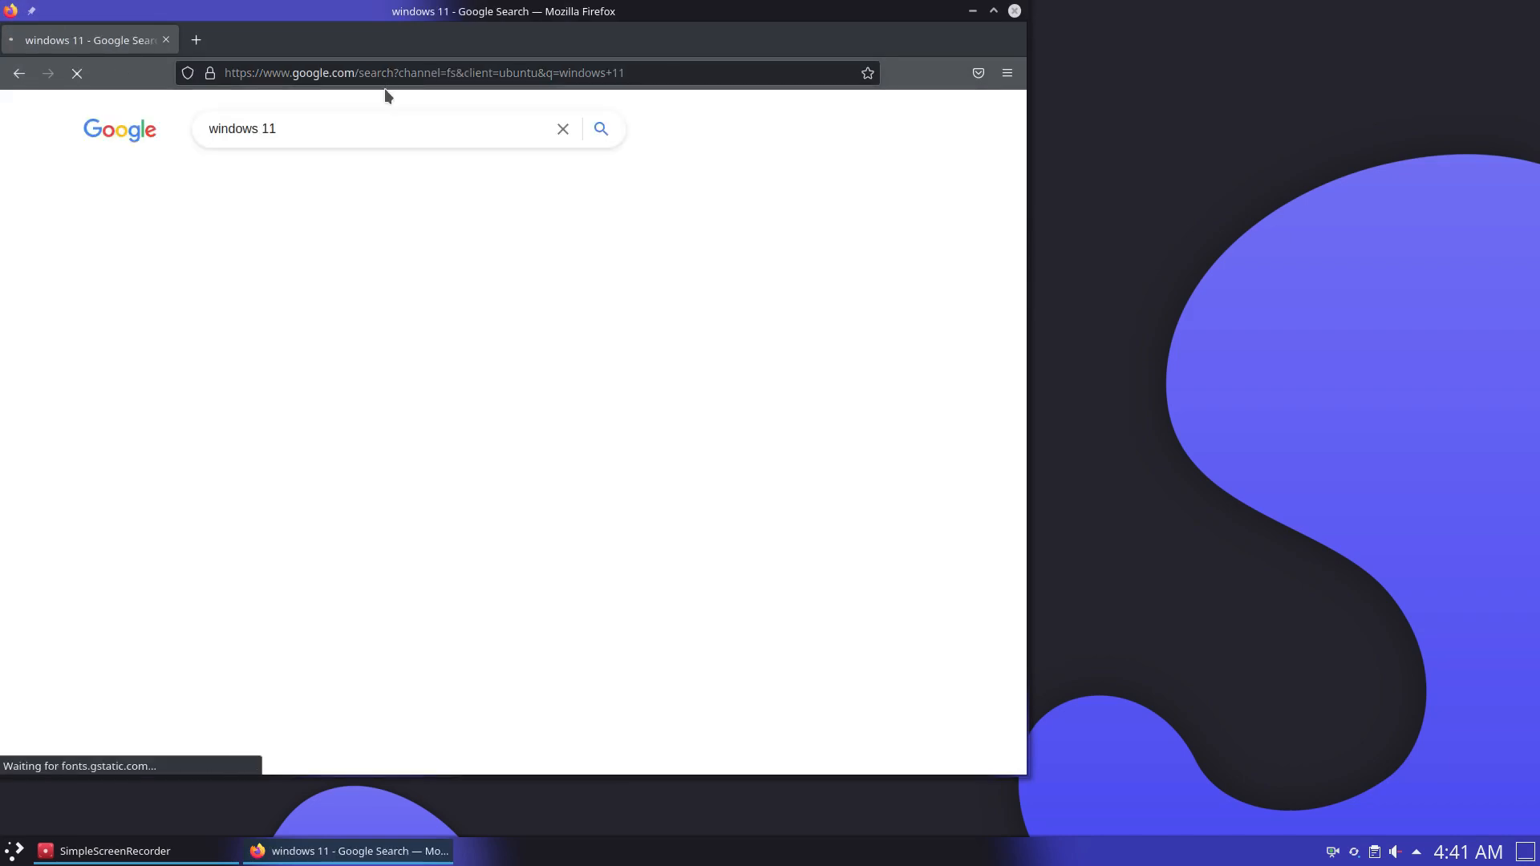
click(184, 273)
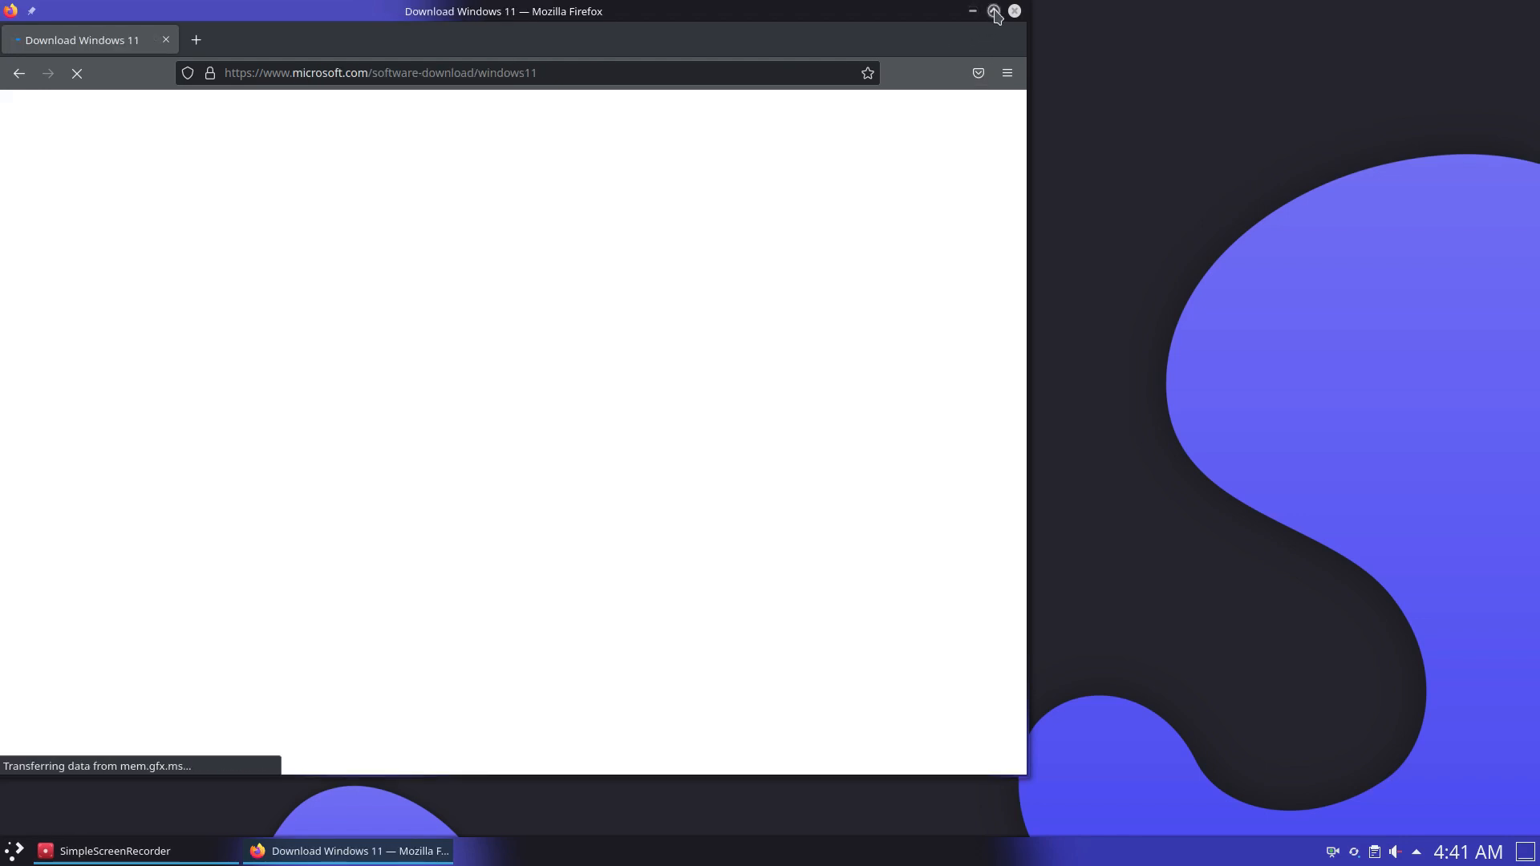
click(993, 10)
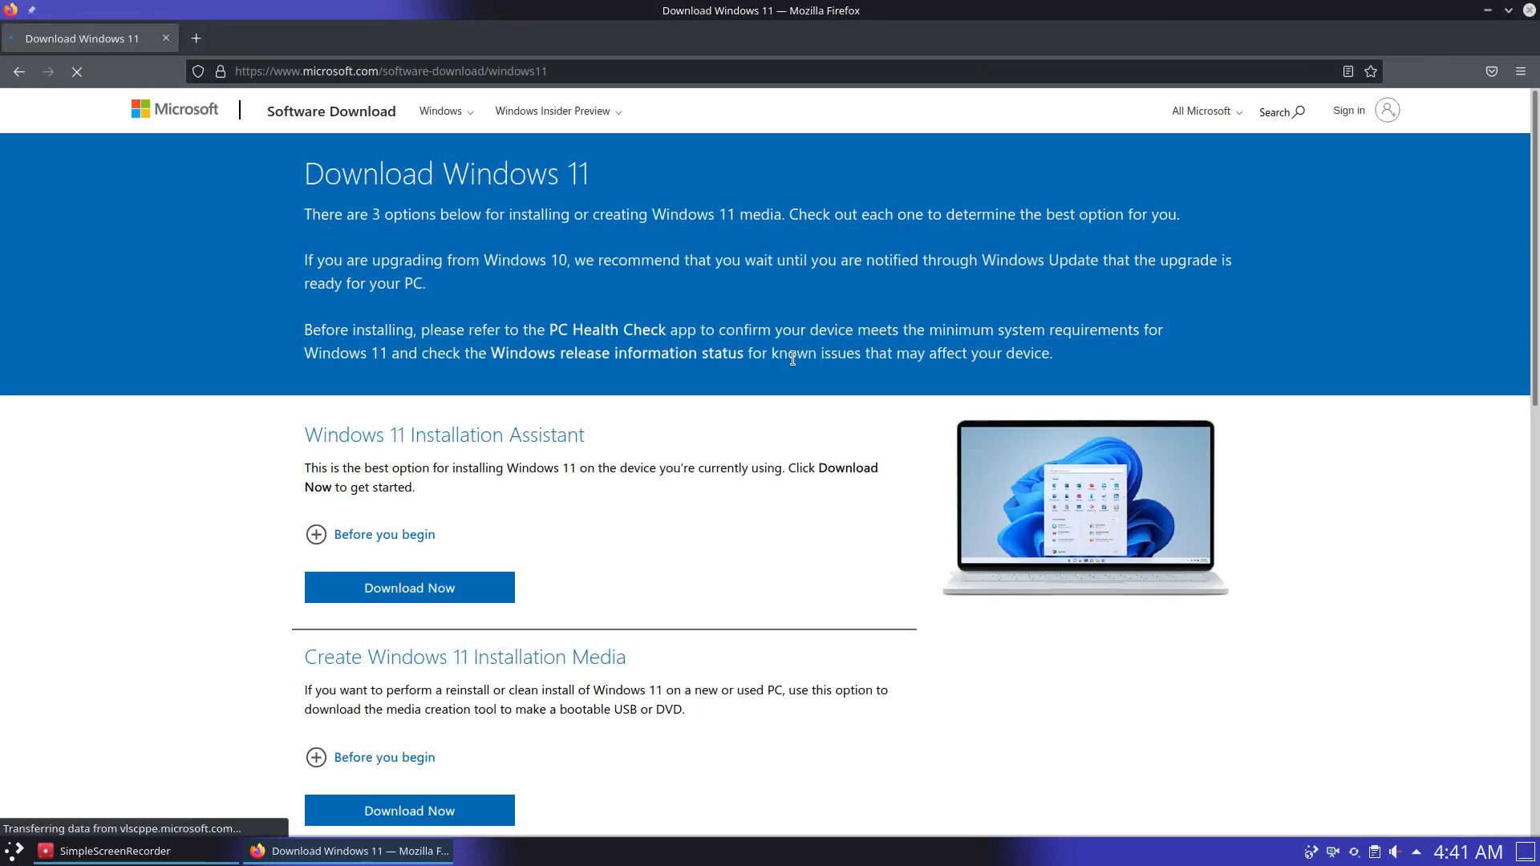
Step: In the Download Windows 11 Disk Image (ISO) section, try the download selection list and the Before you begin notes
scroll(790, 368, down, 5)
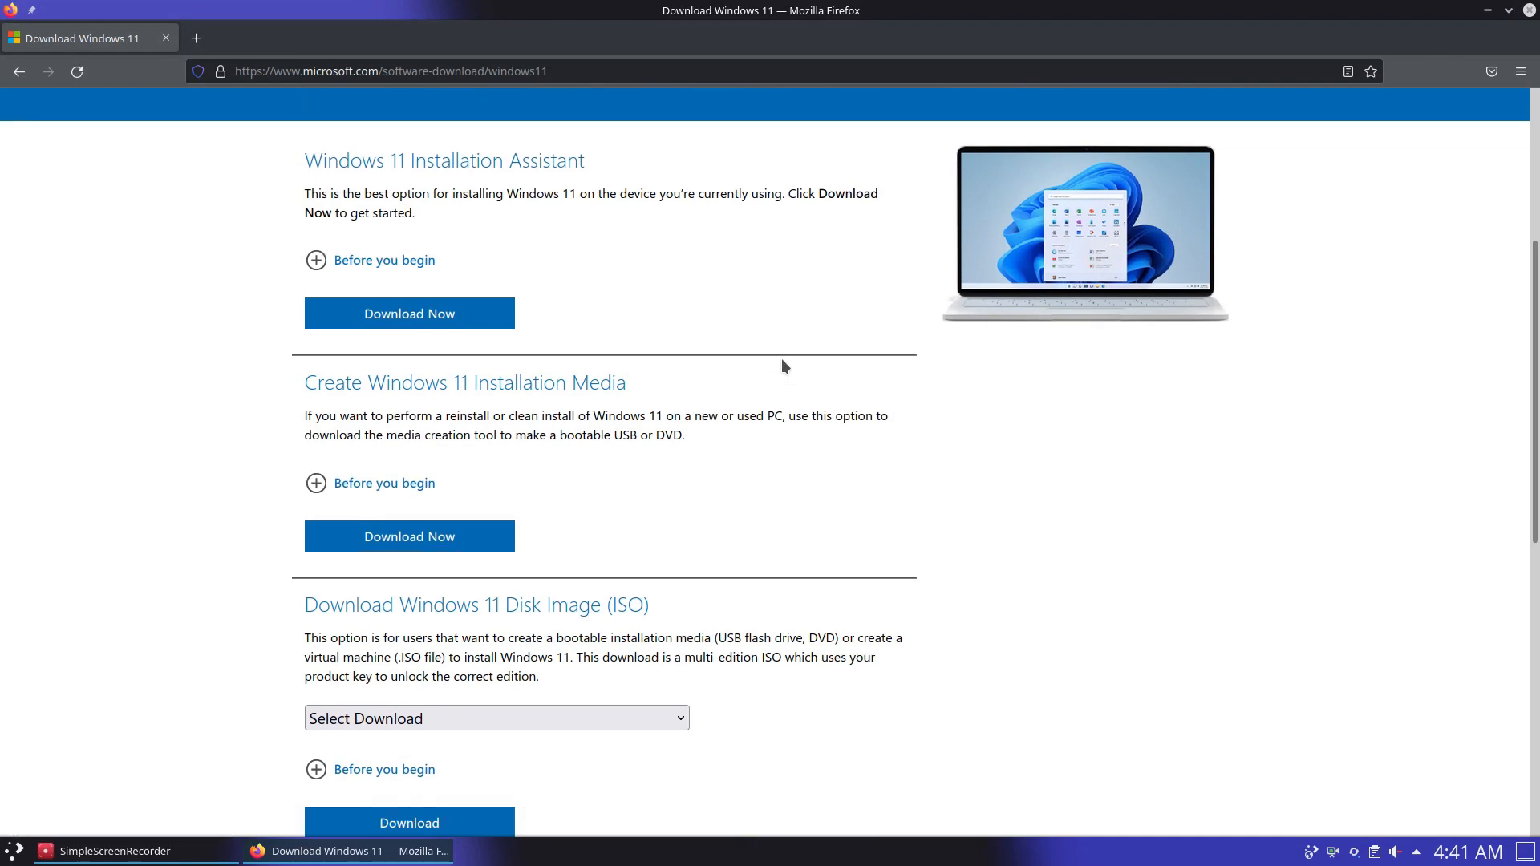
scroll(758, 356, down, 3)
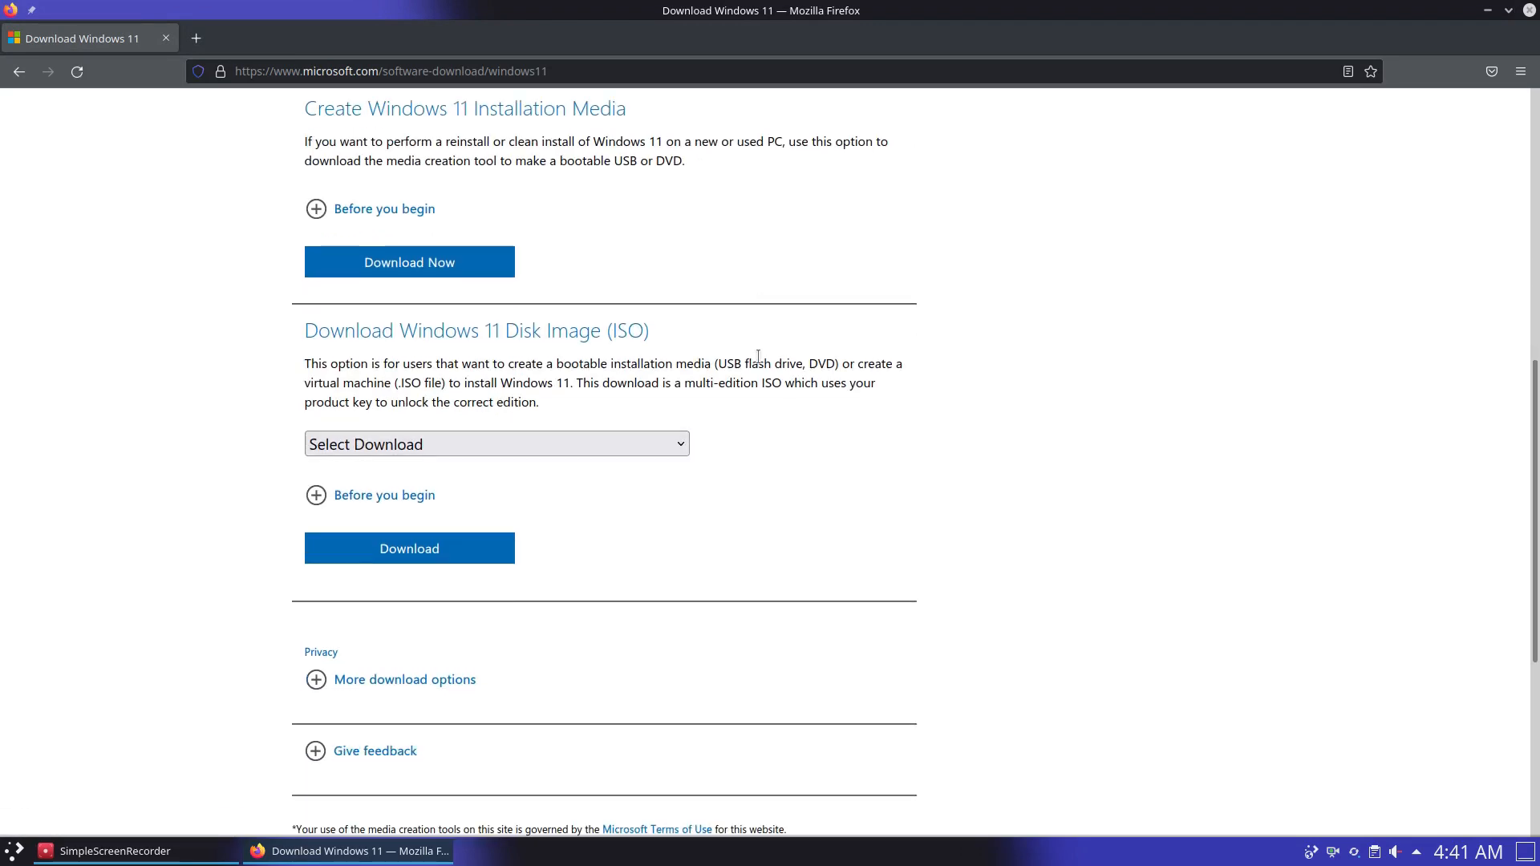
click(591, 438)
click(585, 445)
click(586, 444)
click(586, 445)
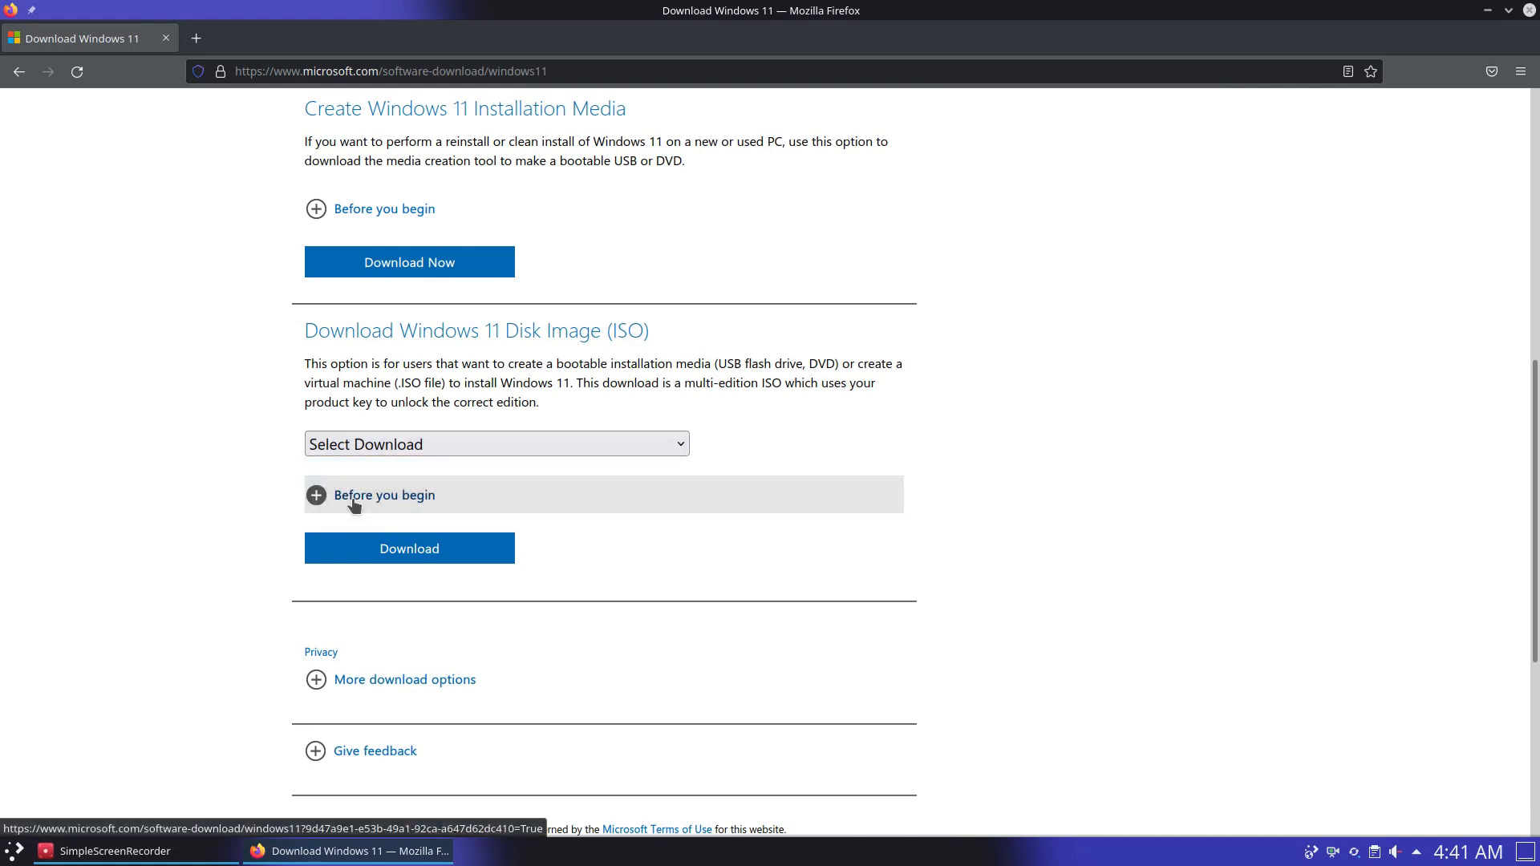
click(357, 500)
click(366, 496)
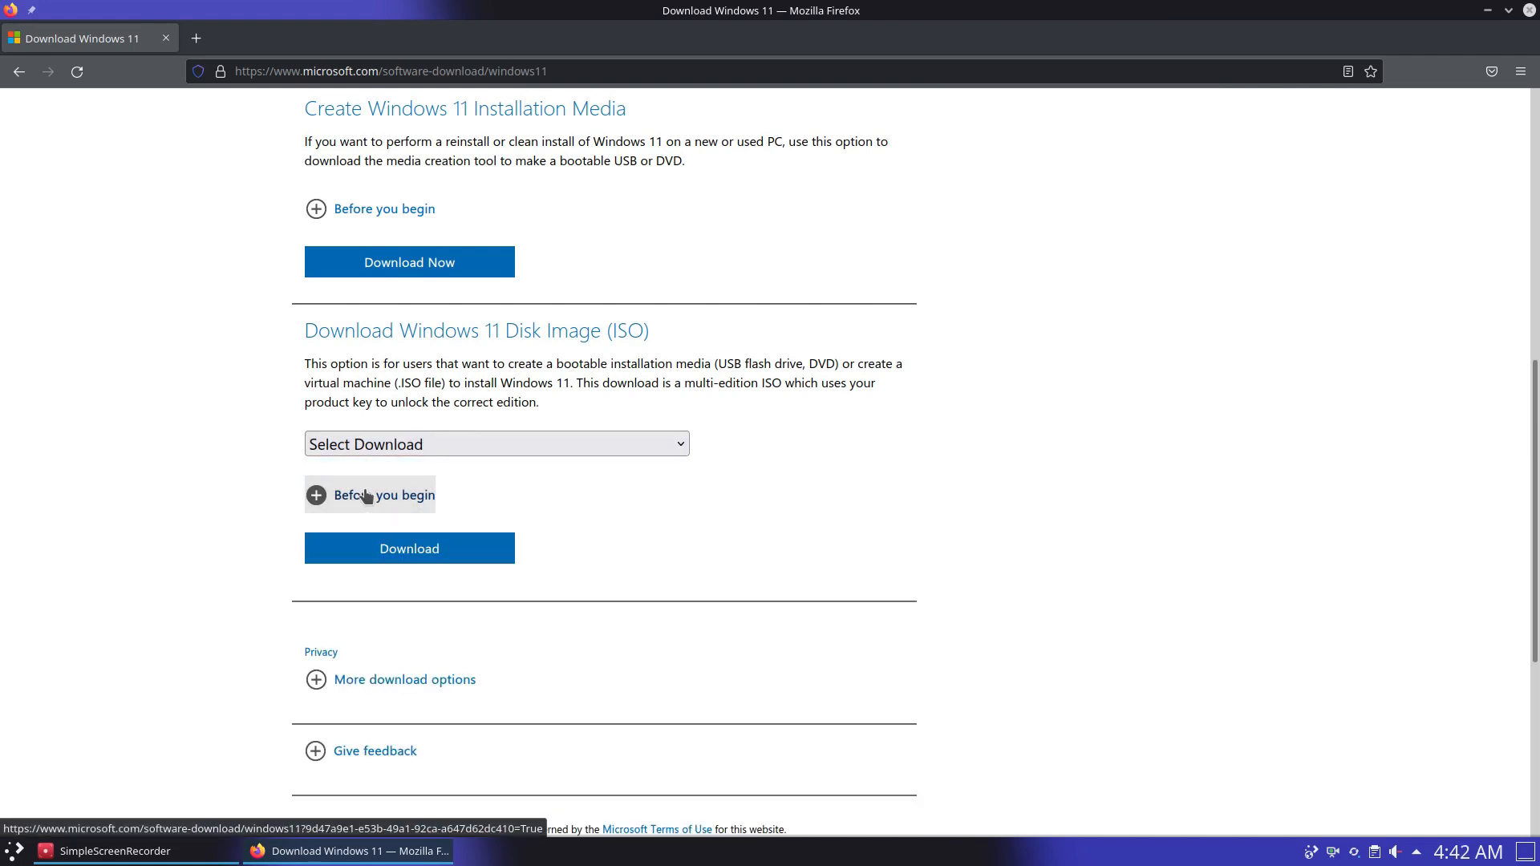
click(387, 446)
click(442, 191)
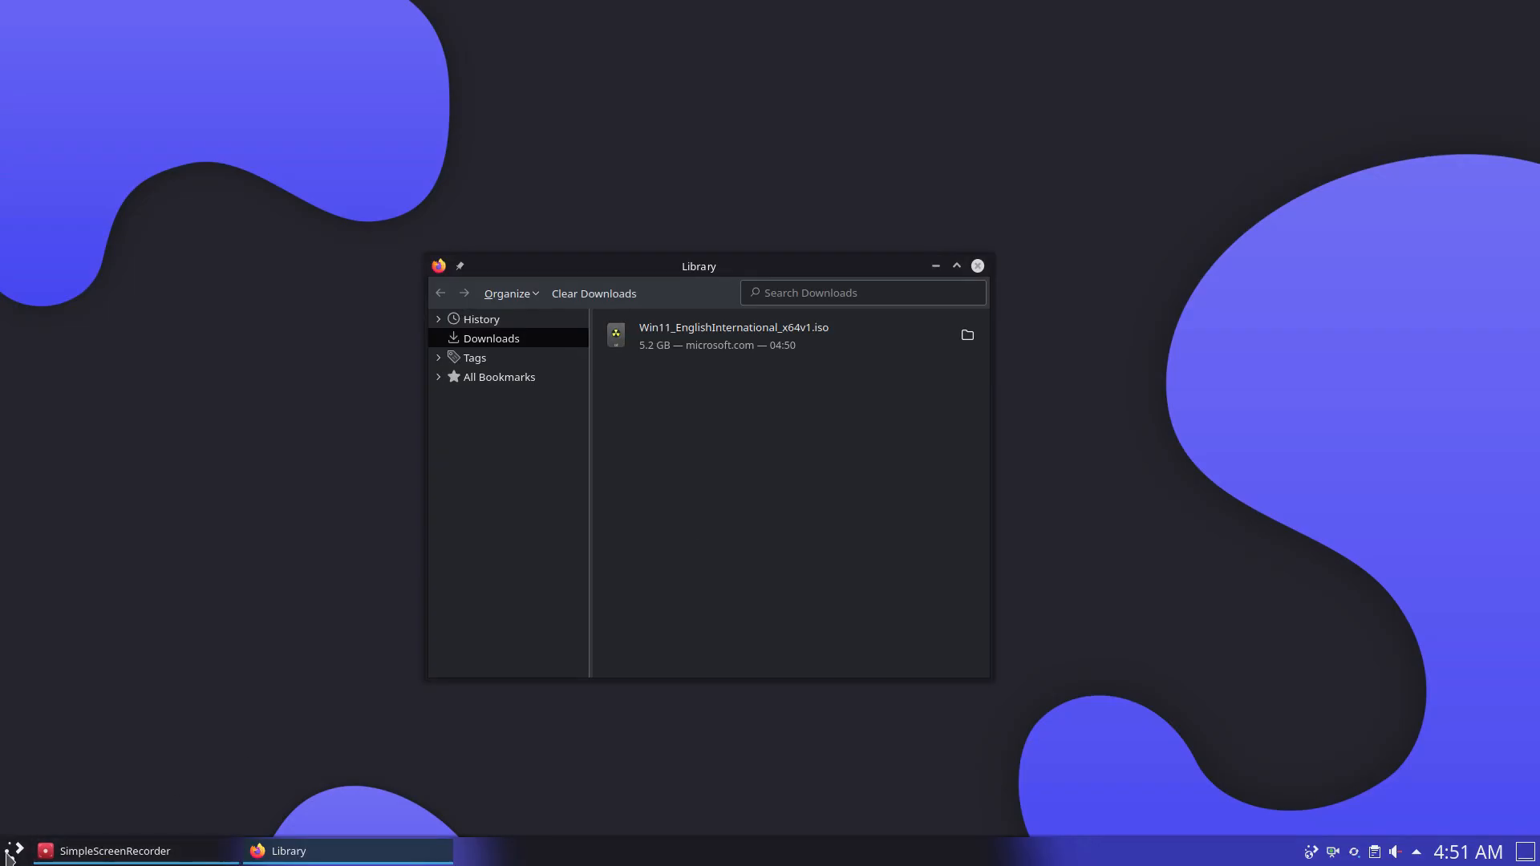
Step: Find Virtual Machine Manager in the application launcher by searching for "vir" and launch it
click(7, 854)
text(vir)
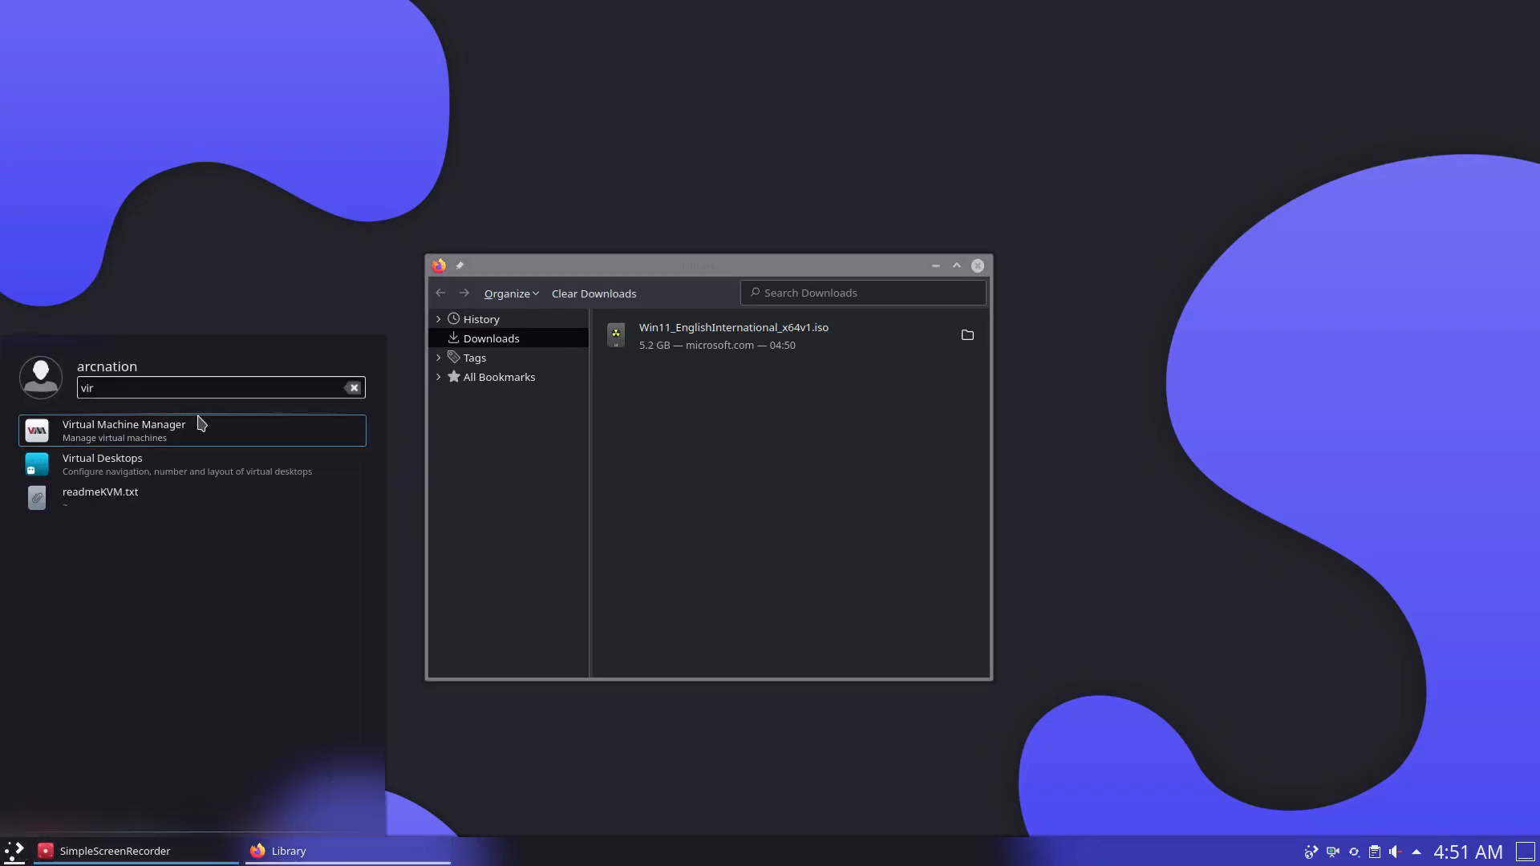
click(200, 425)
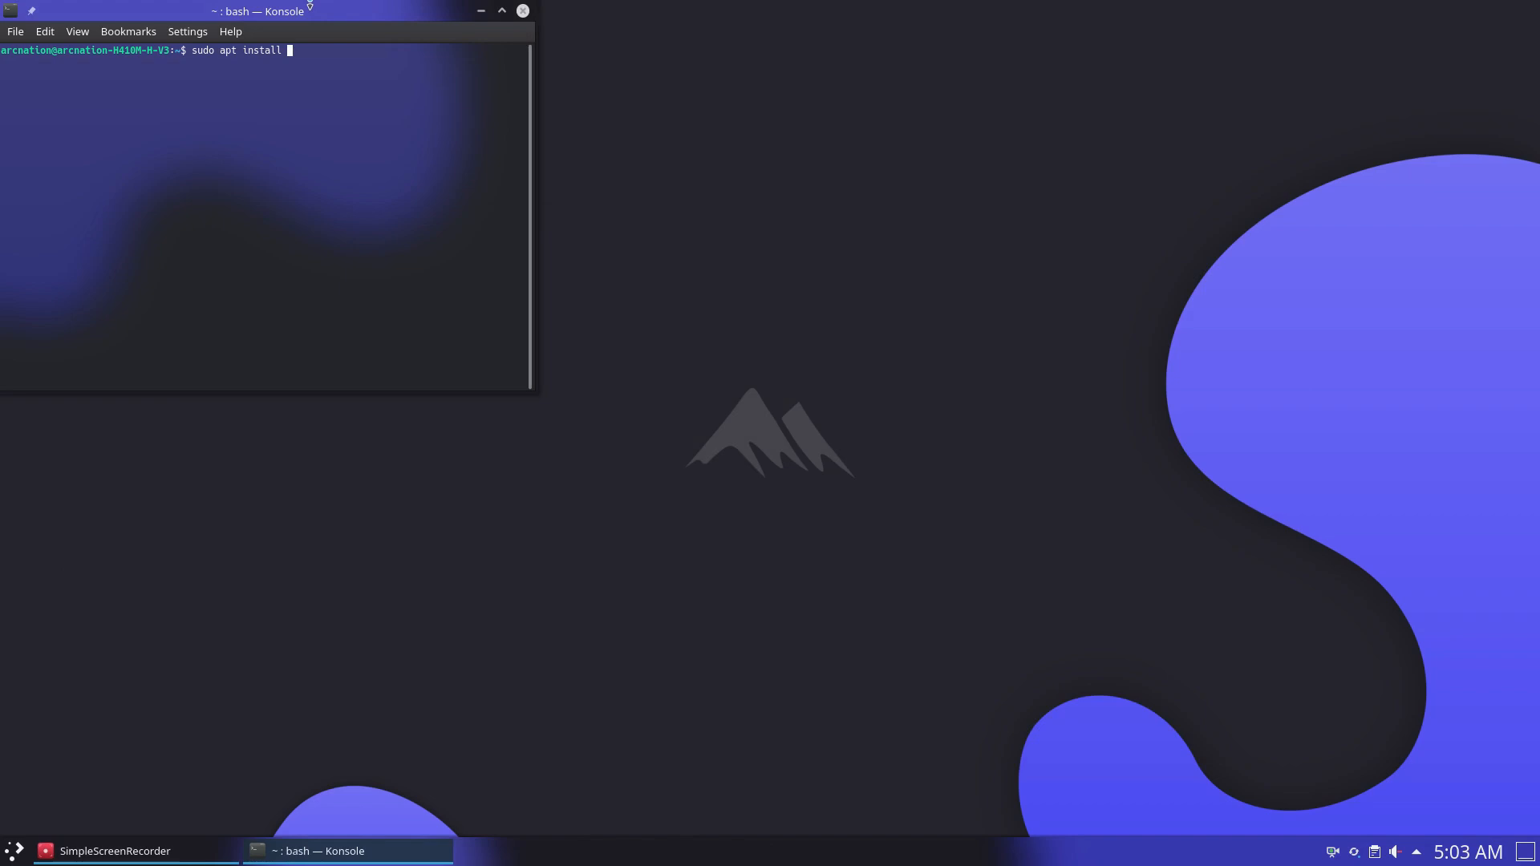
Step: Install swtpm and swtpm-tools with sudo apt install, entering the sudo password and accepting the installation
drag(361, 45, 818, 324)
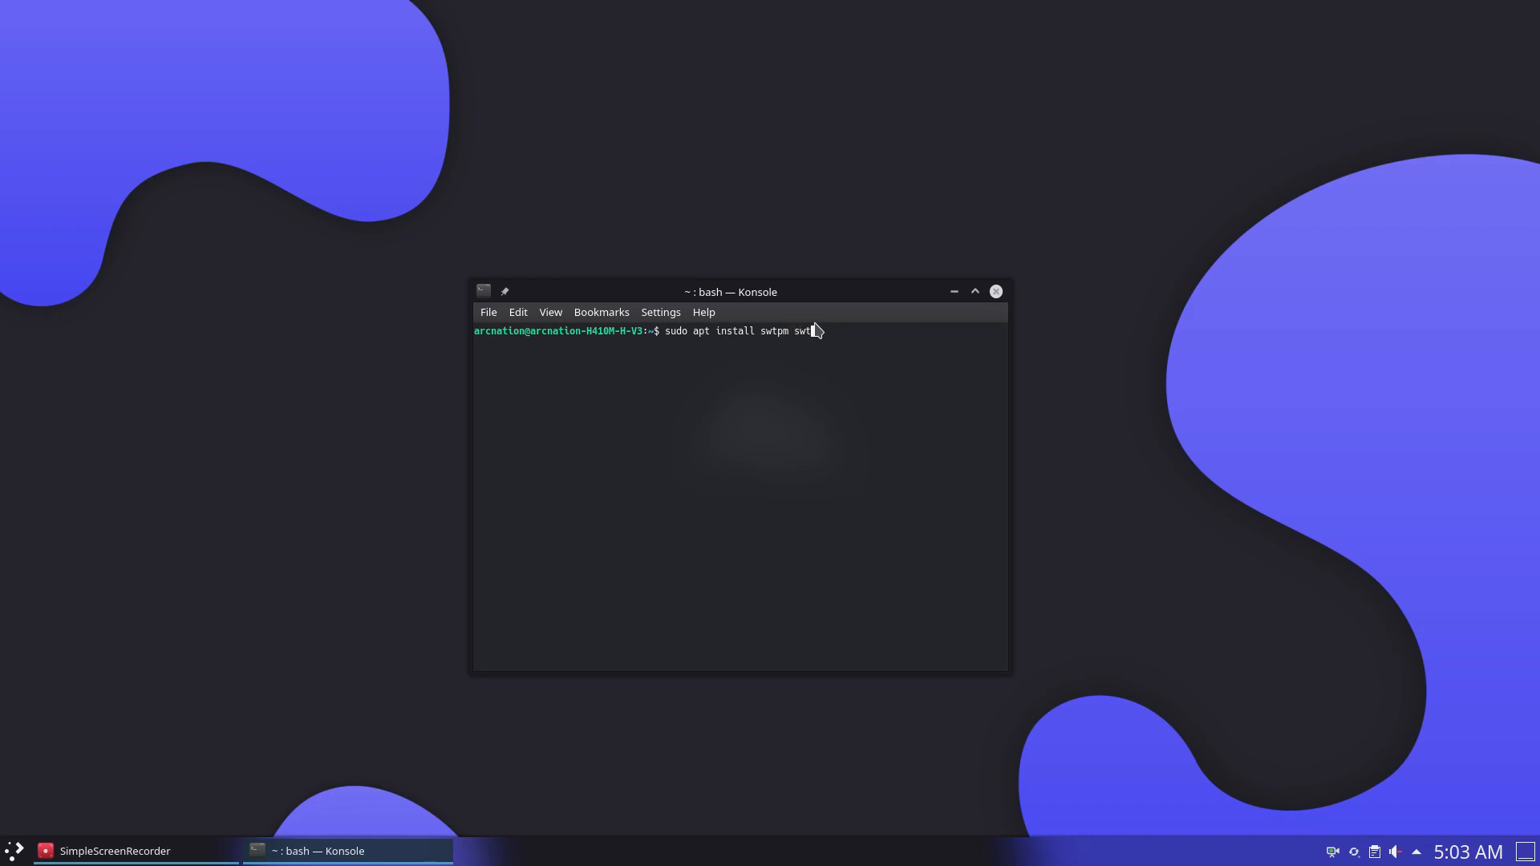
key(Return)
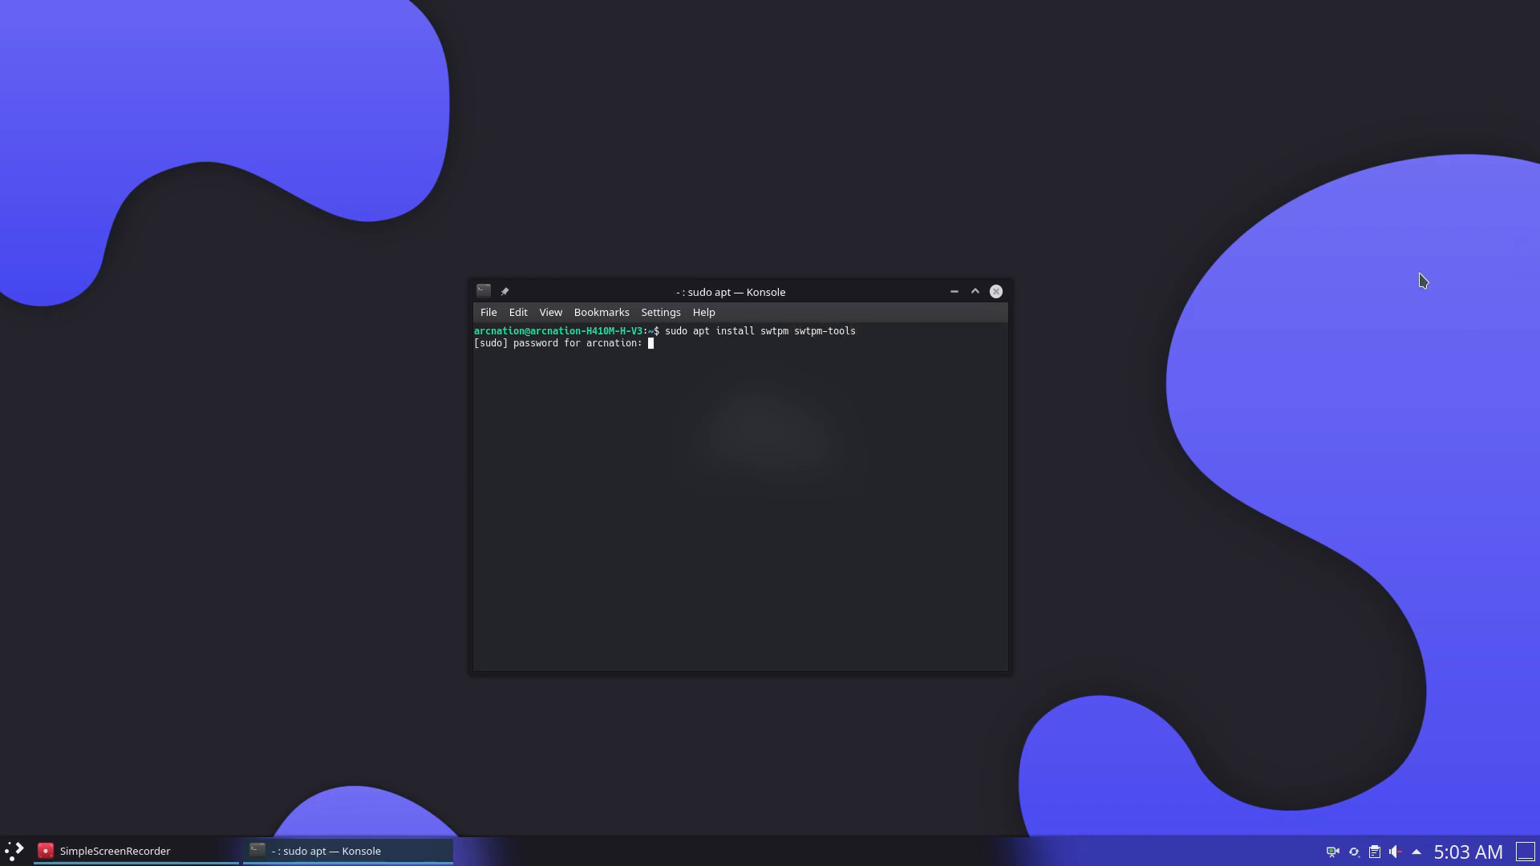
key(Return)
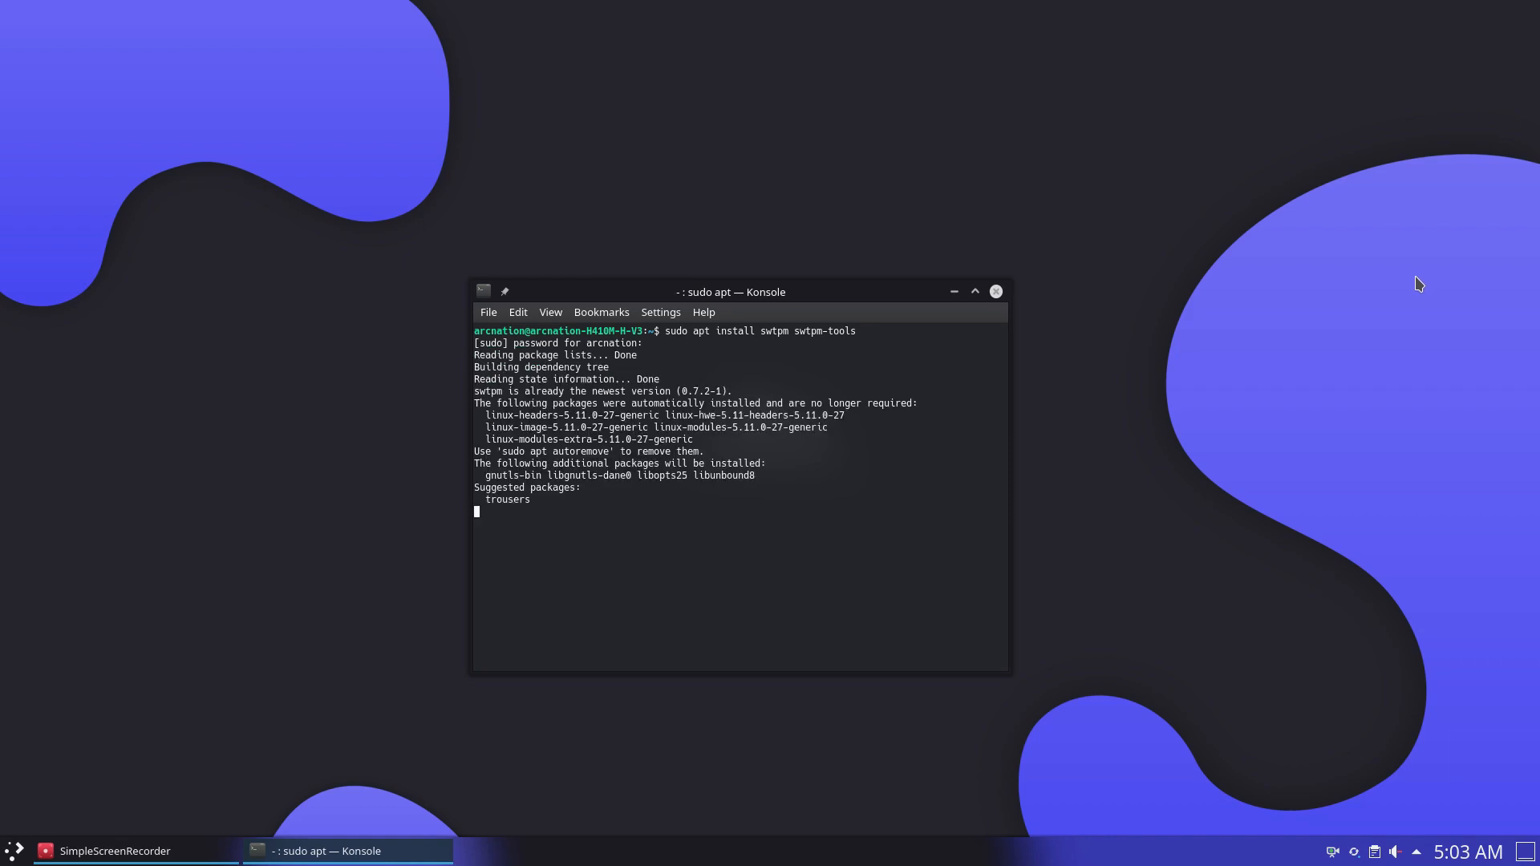
text(y)
key(Return)
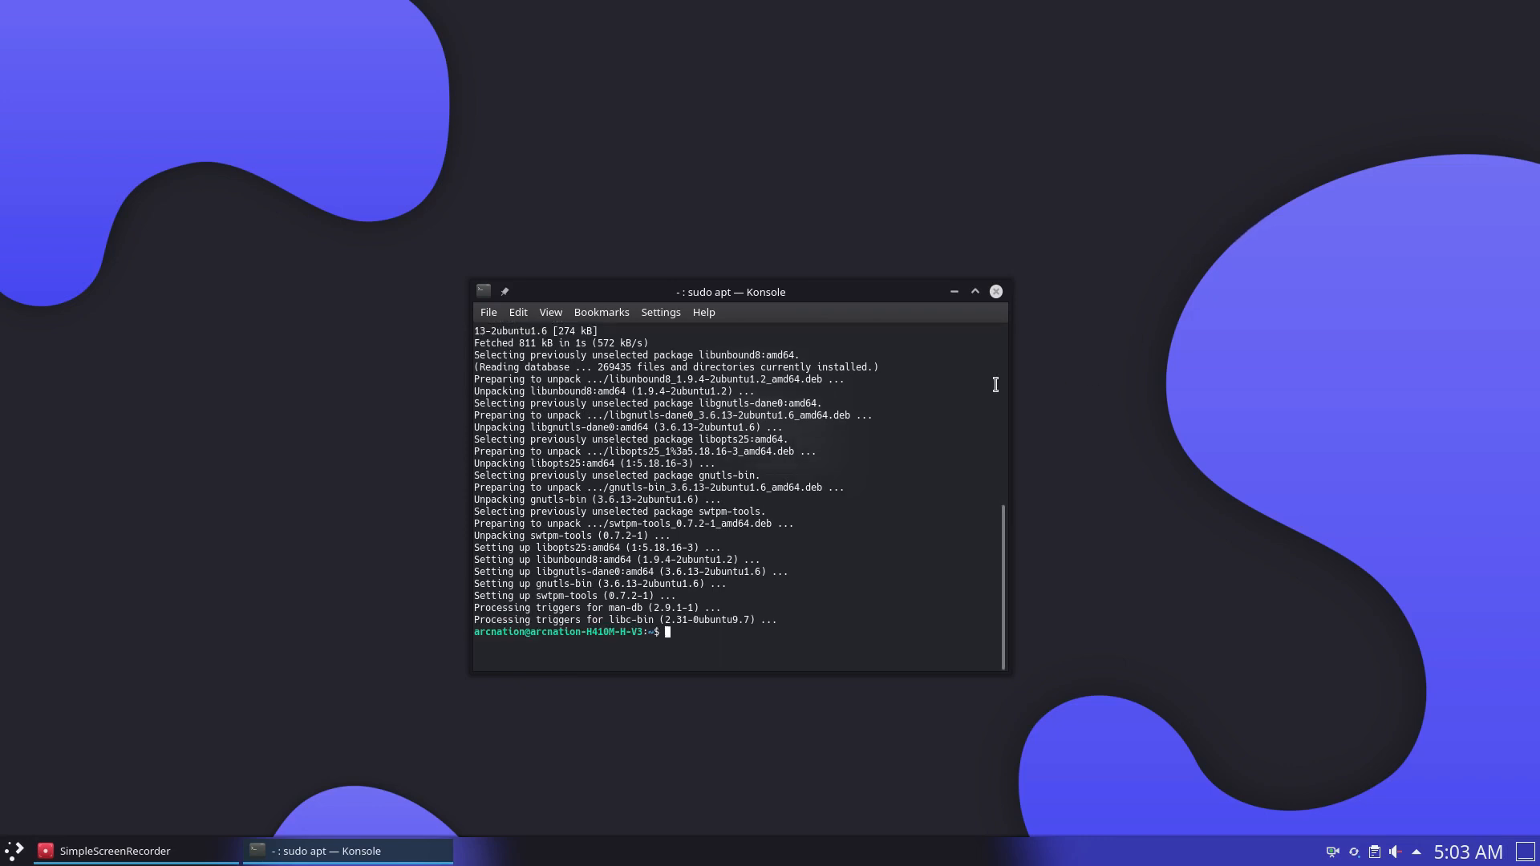
Step: Close the terminal, find Virtual Machine Manager in the application launcher with "virt", launch it and move its window toward the screen's centre
click(996, 292)
click(14, 851)
mouse_move(78, 848)
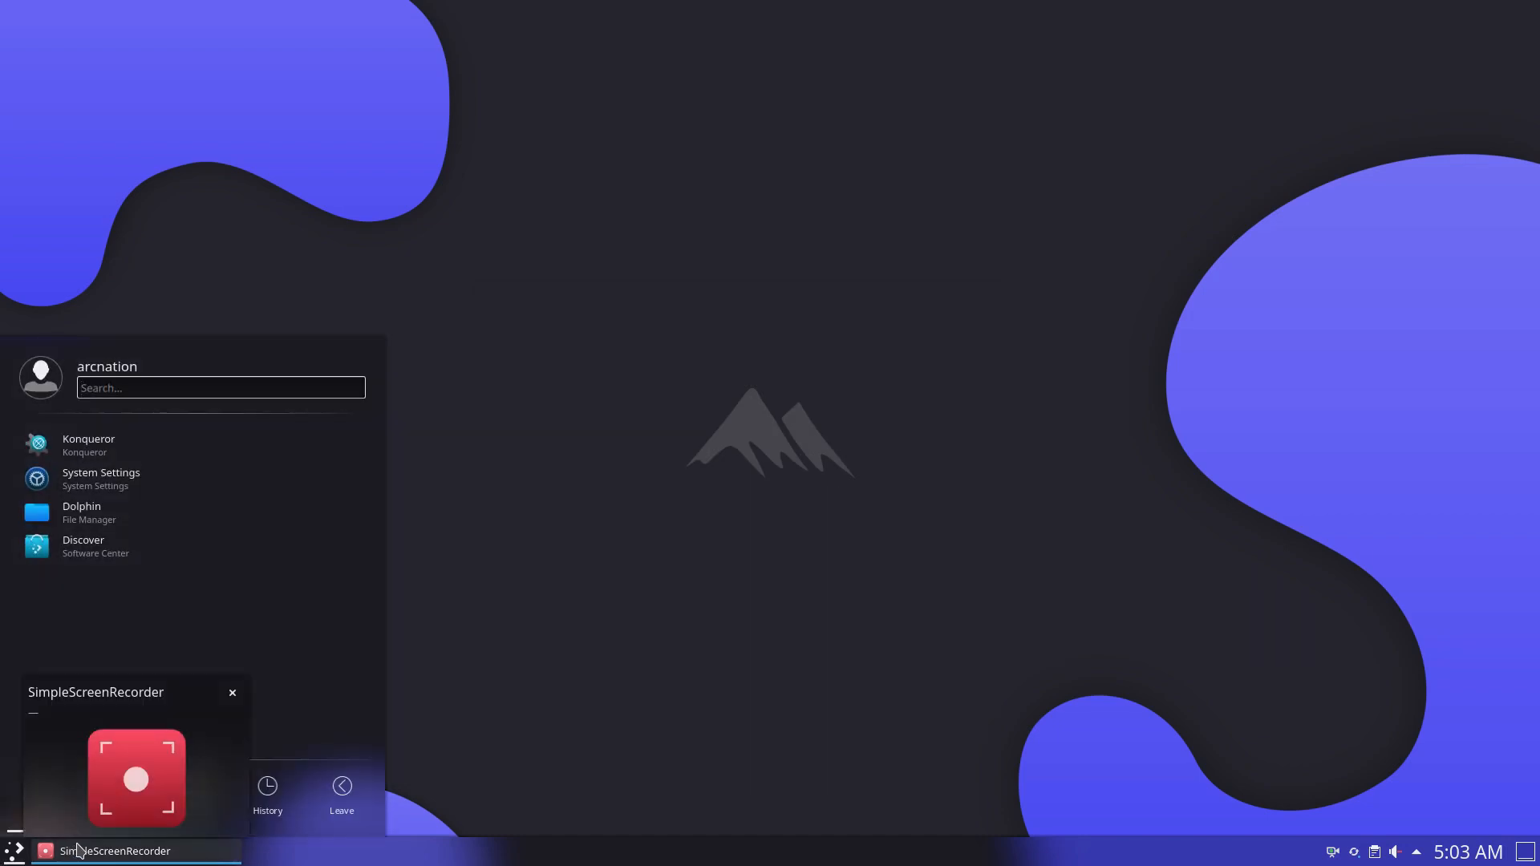
text(virt)
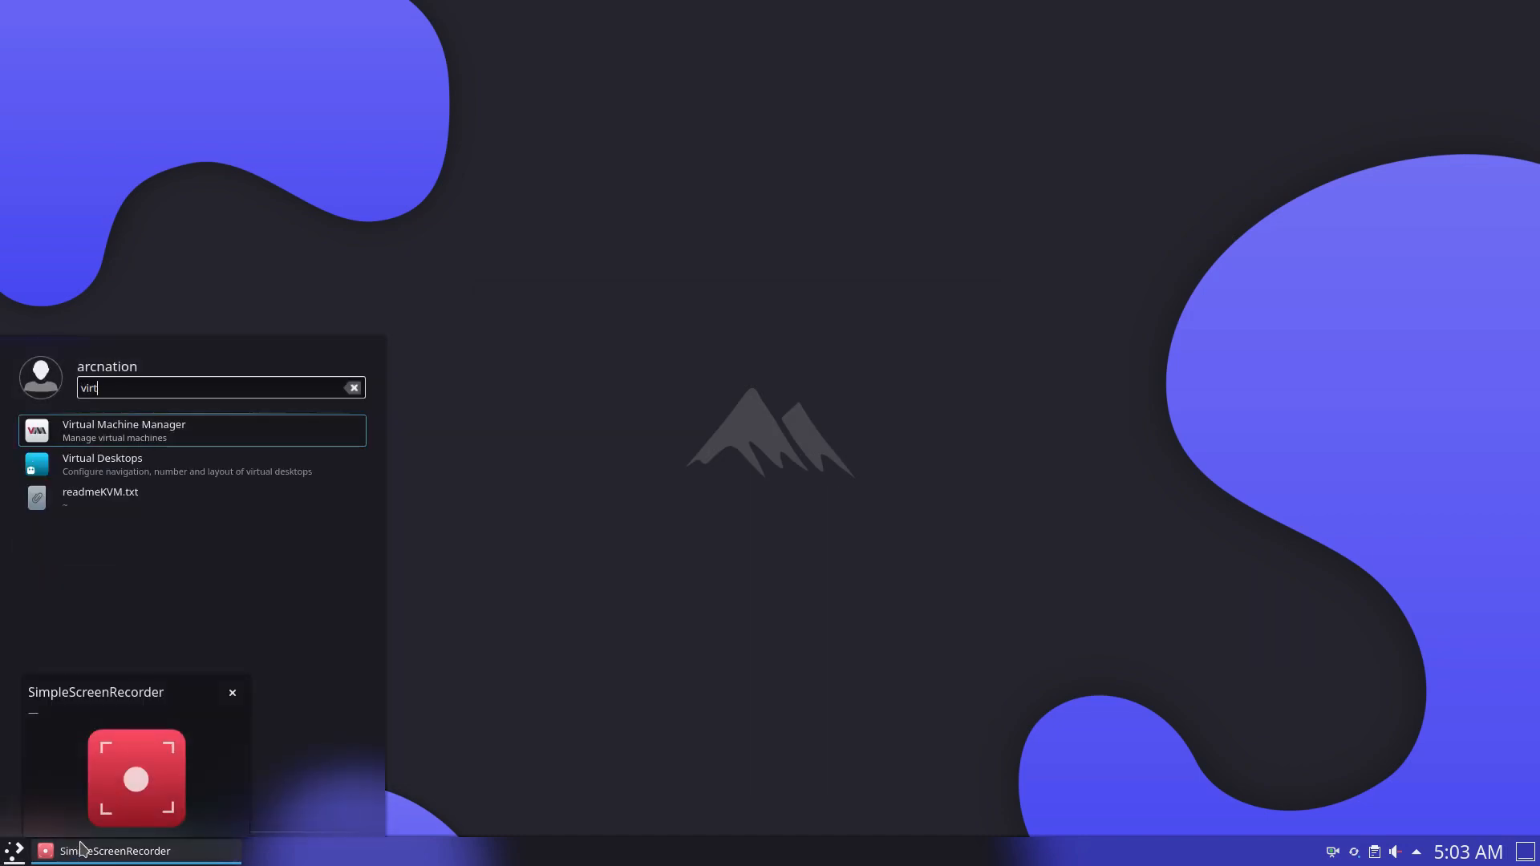
key(Return)
drag(178, 9, 638, 168)
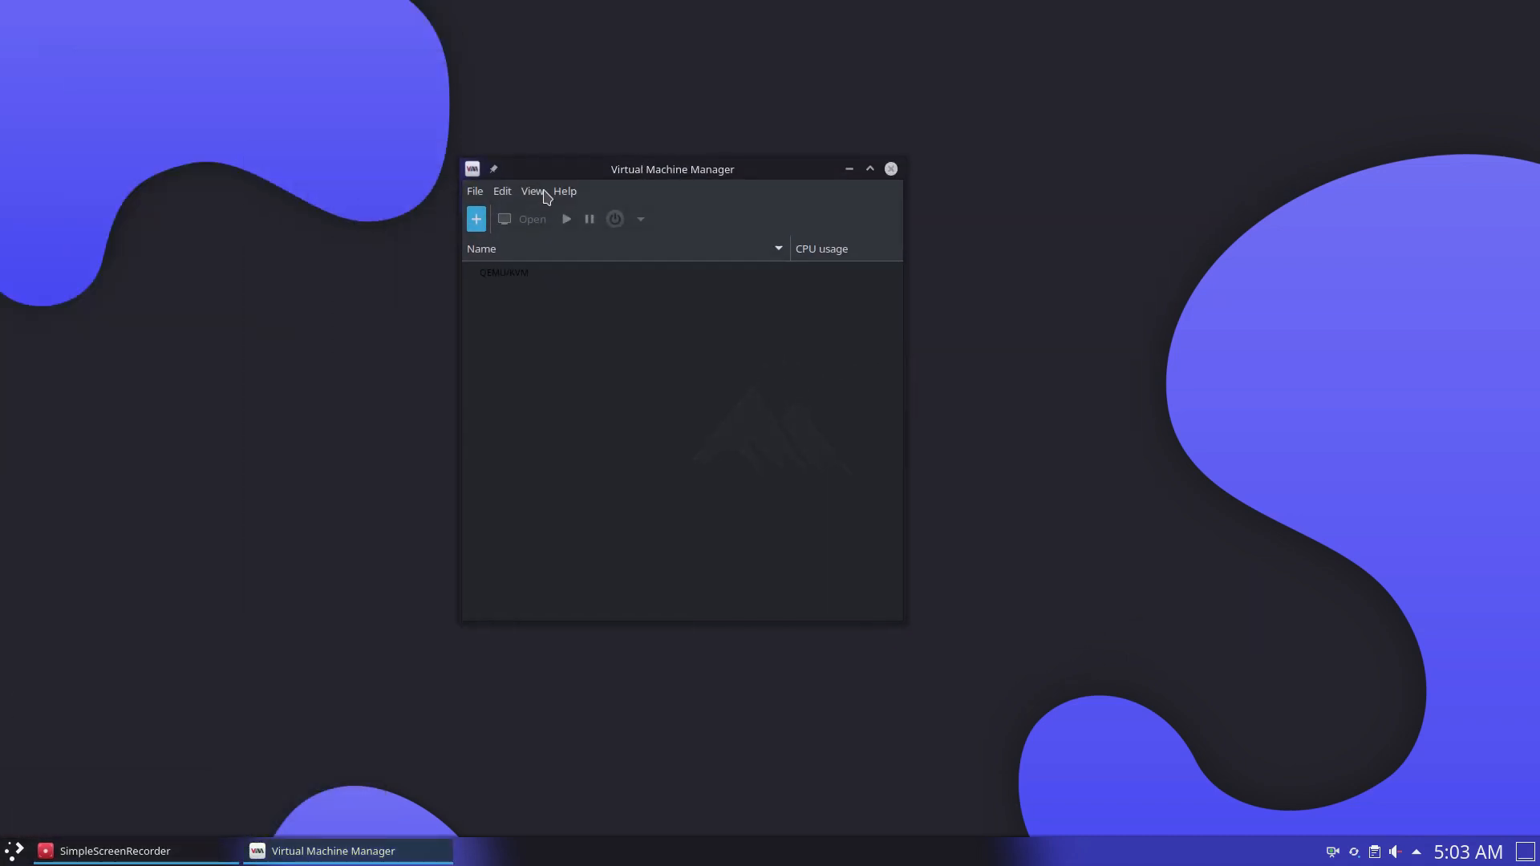
Step: Start a new virtual machine from local install media, choosing Win11_EnglishInternational_x64v1.iso from the Downloads storage pool
click(476, 221)
click(837, 578)
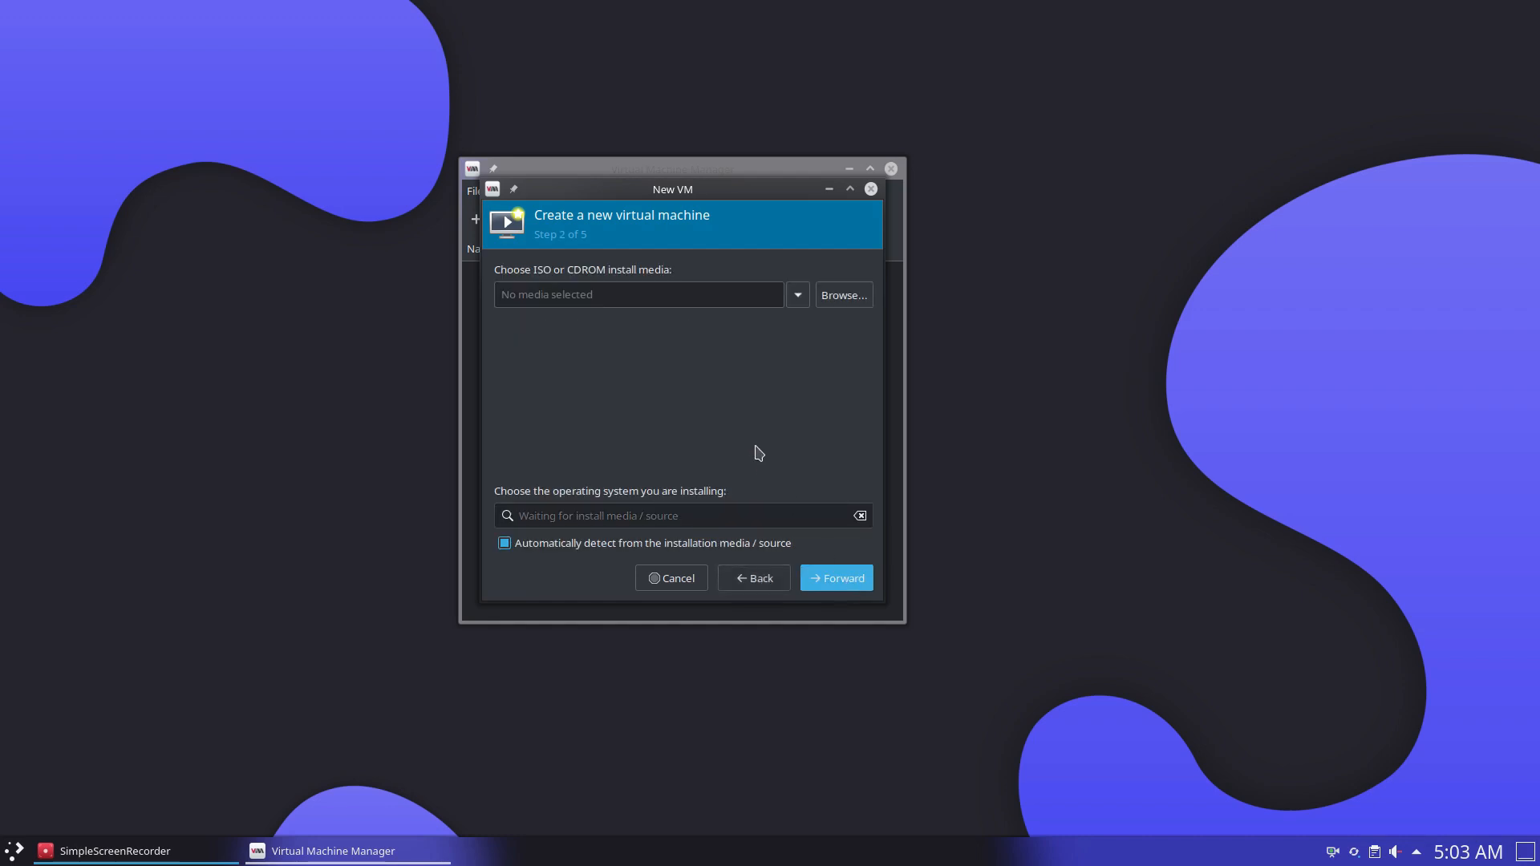
click(838, 296)
click(485, 264)
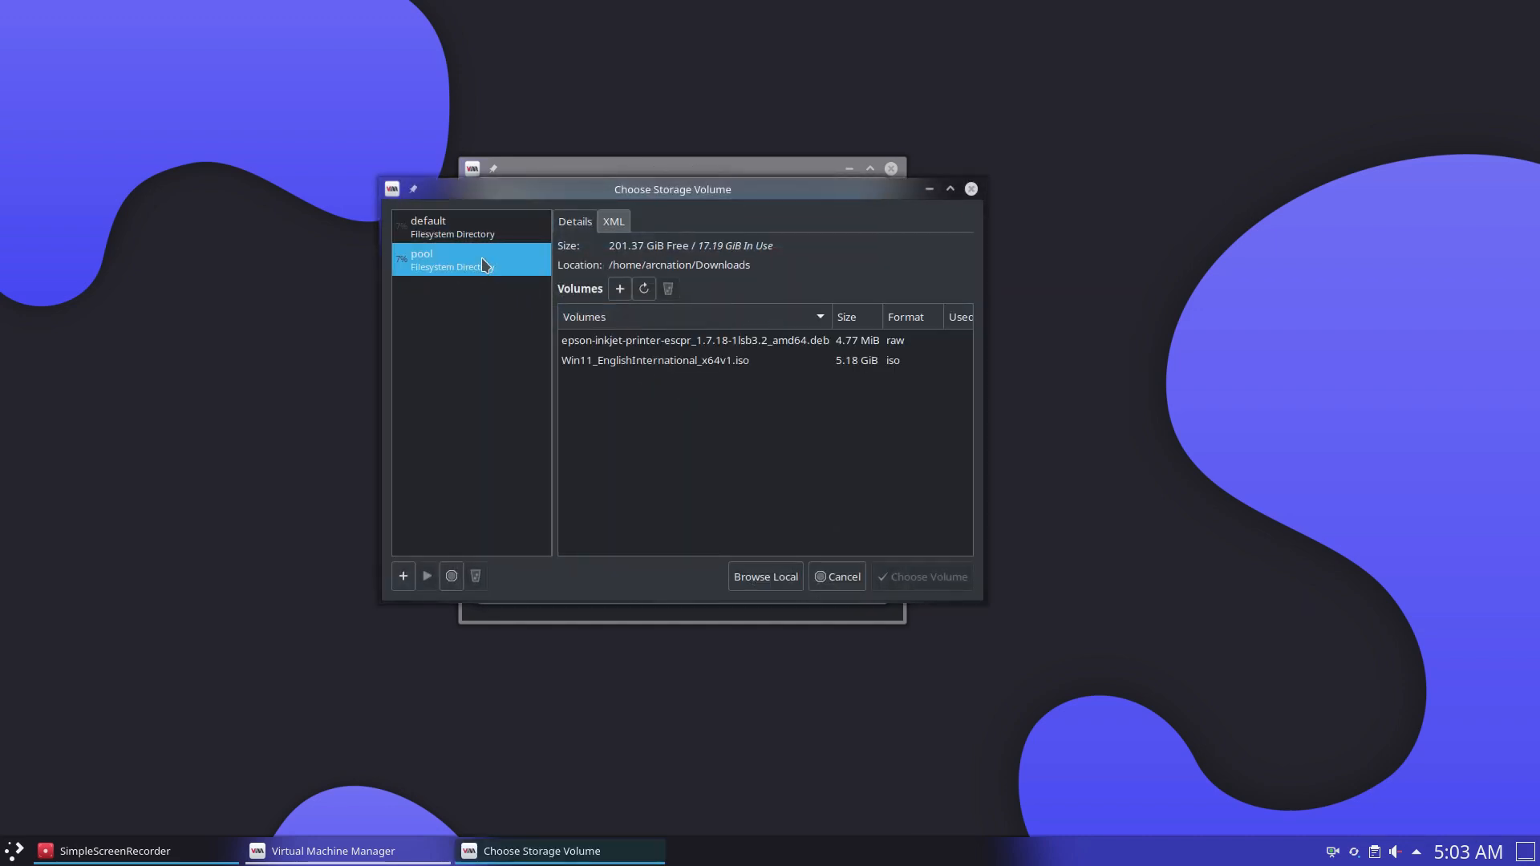
click(574, 363)
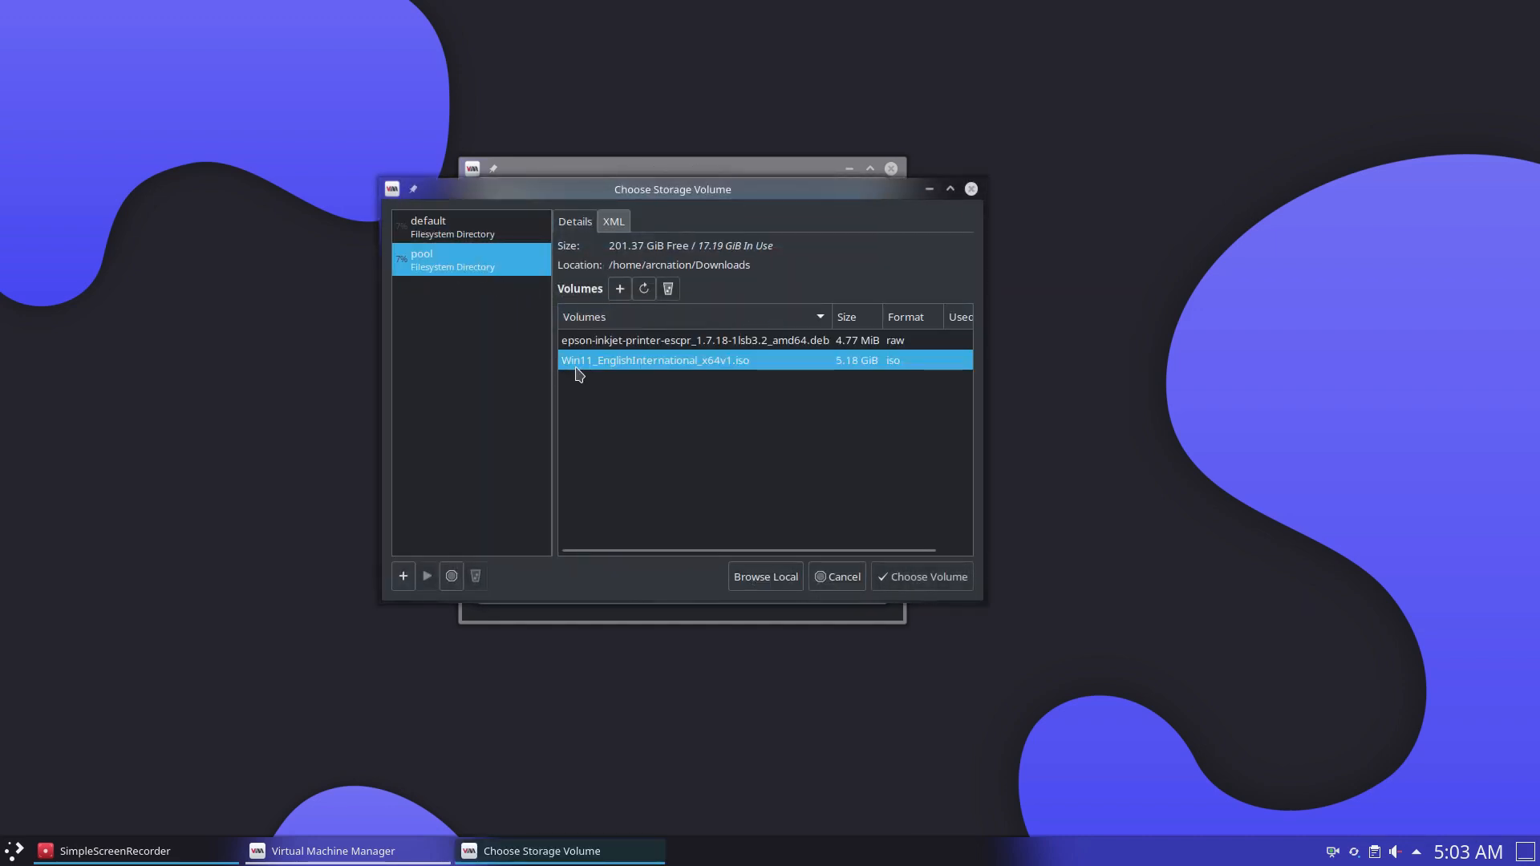
click(898, 576)
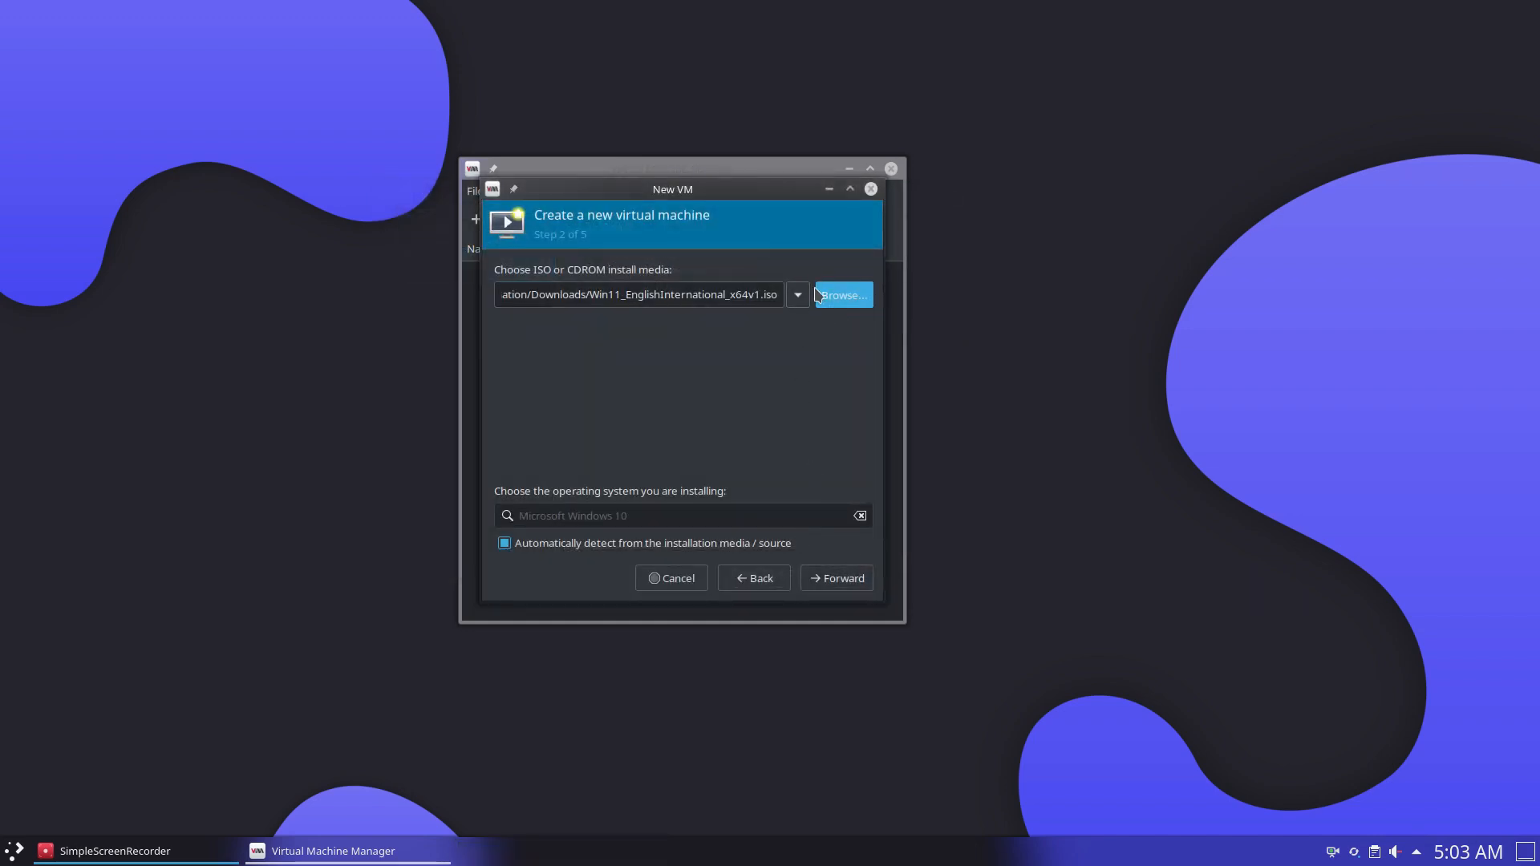
Step: Accept the detected operating system with 4096 MiB memory and 2 CPUs, and set the virtual machine's disk image to 70 GiB
click(834, 581)
click(831, 575)
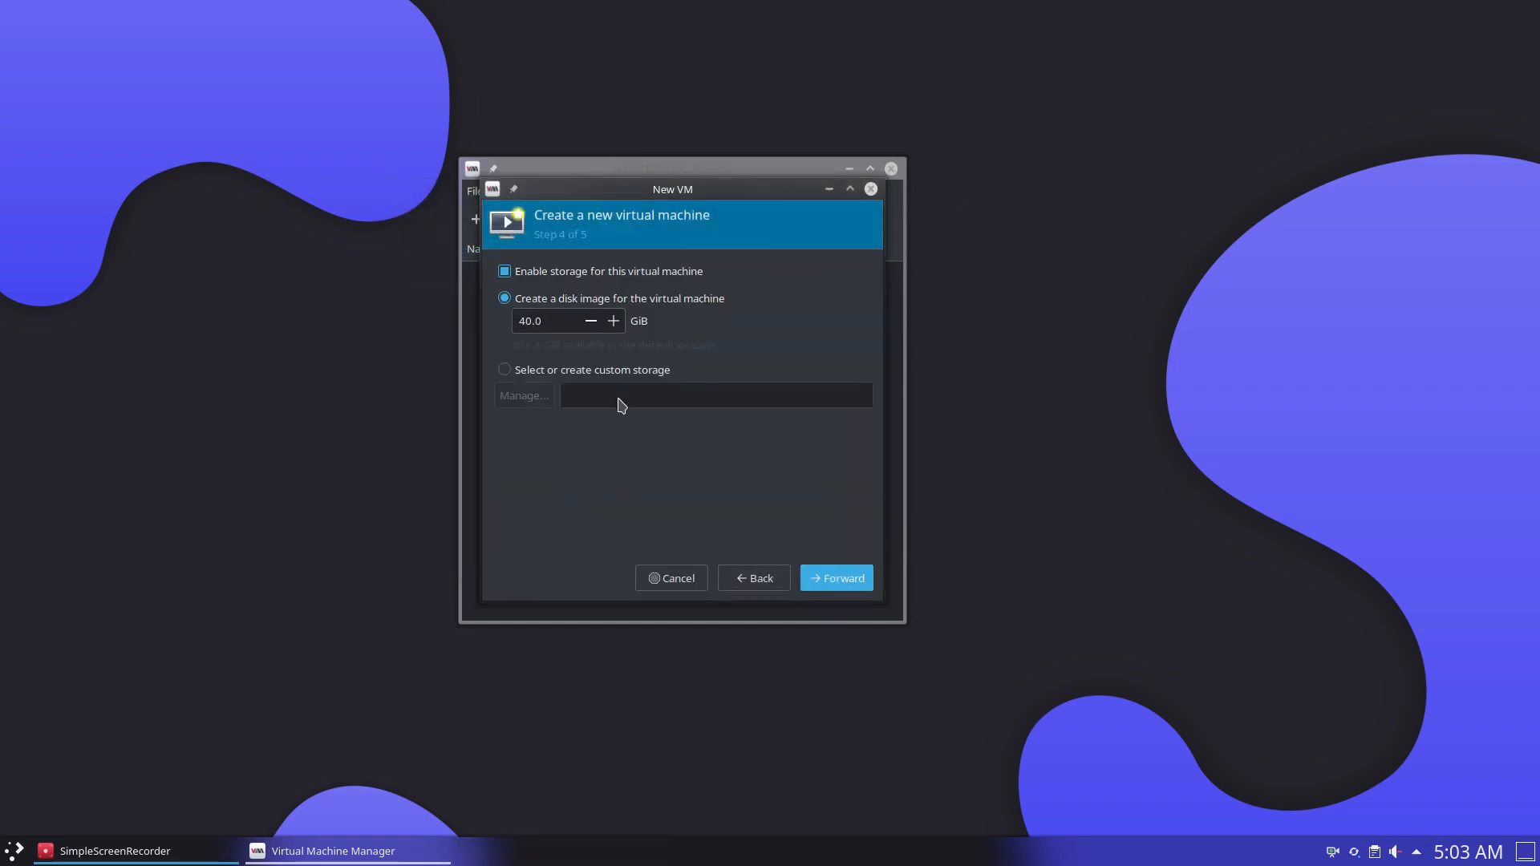
drag(569, 324, 482, 331)
text(70)
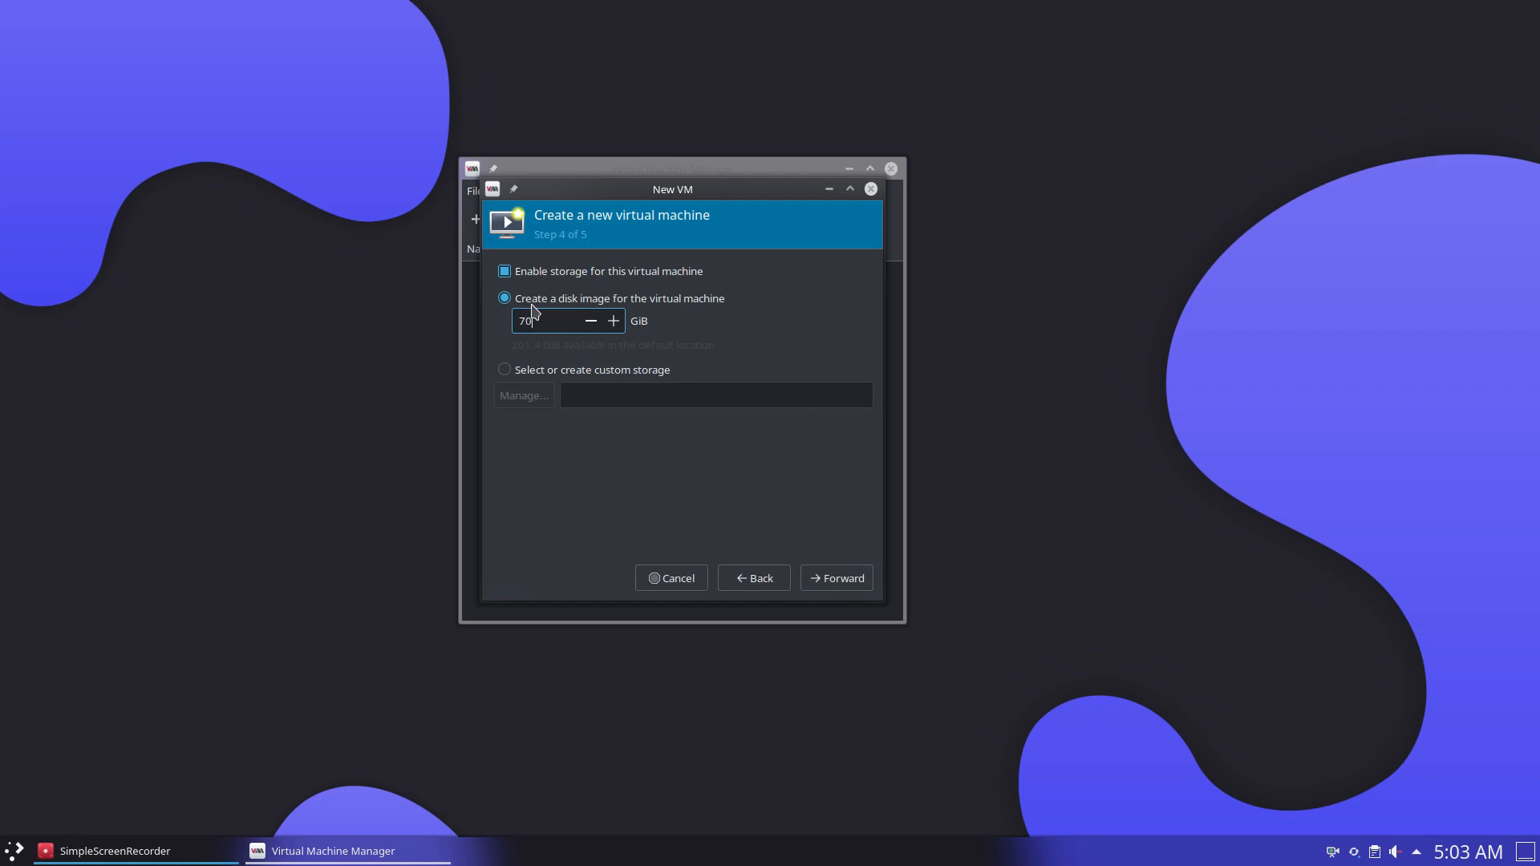
click(822, 575)
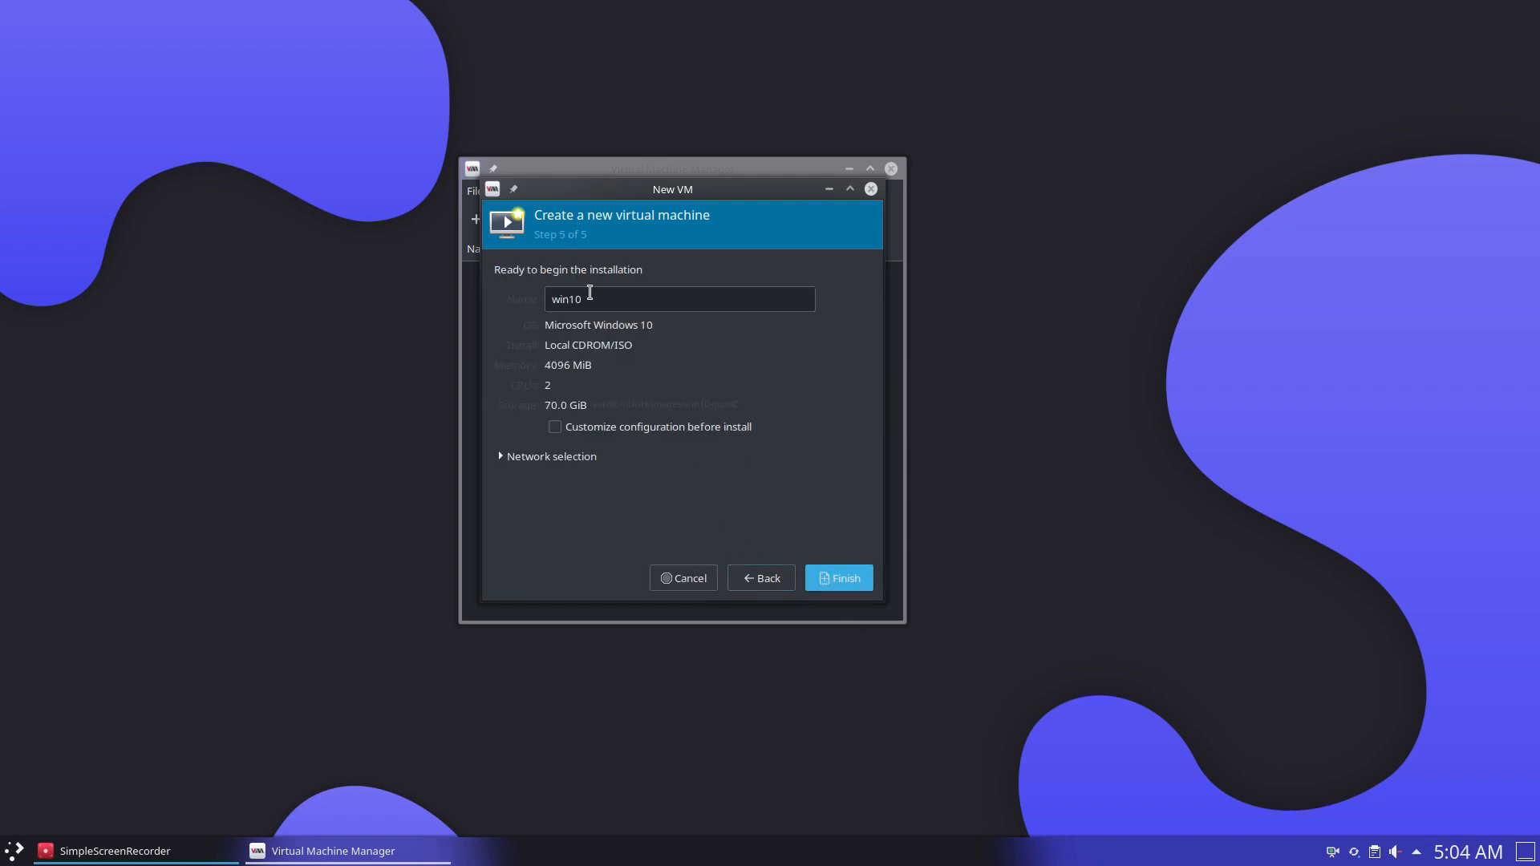
Step: Finish the wizard with configuration customization before install enabled, and choose the OVMF_CODE.secboot.fd UEFI x86_64 firmware
click(555, 427)
click(818, 571)
click(660, 556)
click(656, 593)
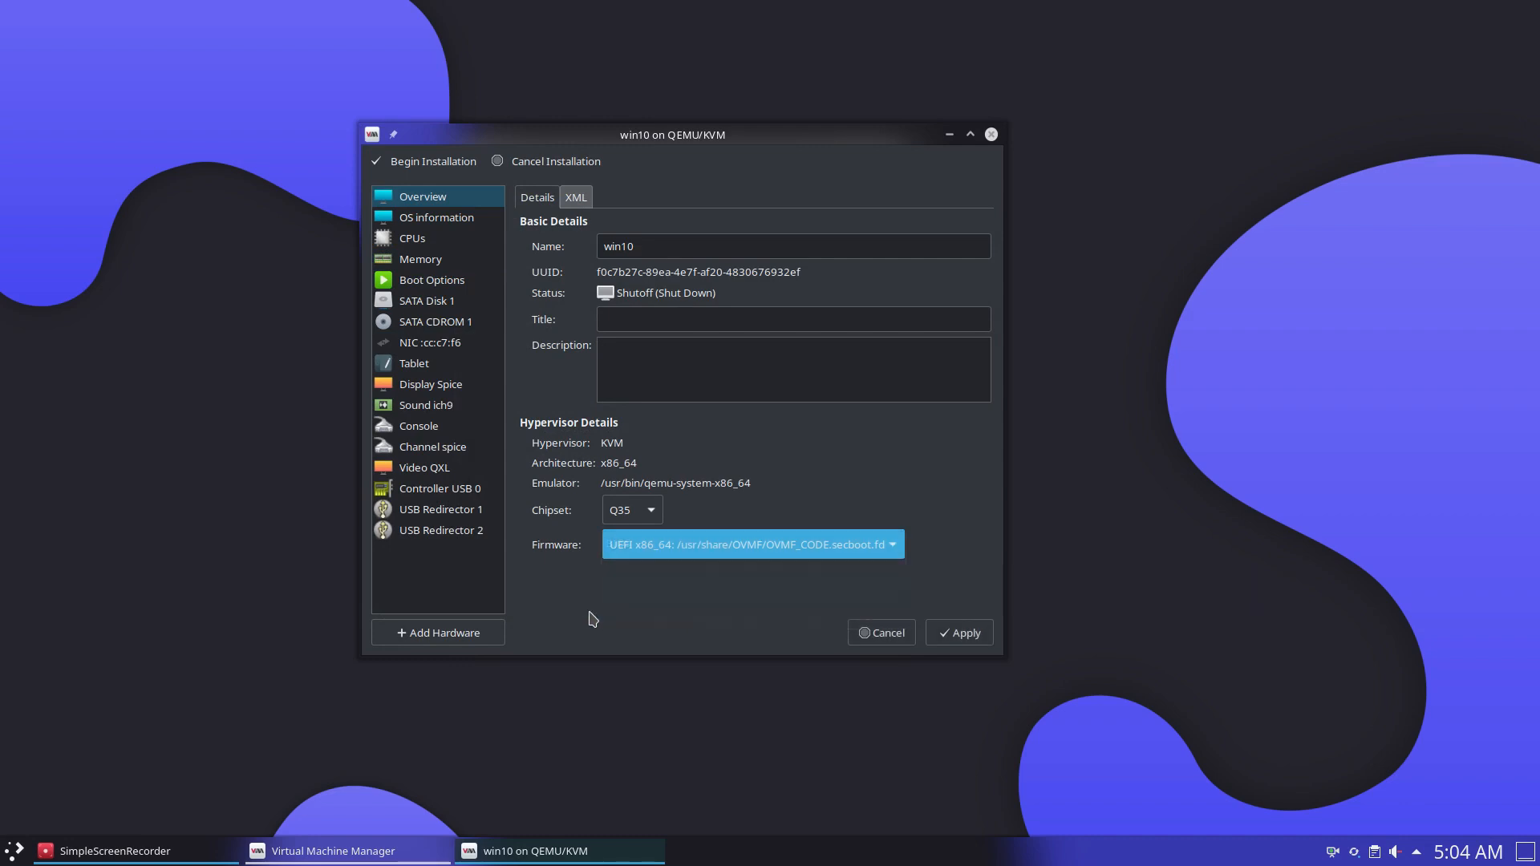
Step: Add TPM hardware with the CRB model, emulated device backend and version 2.0, and apply the virtual machine's configuration
click(437, 633)
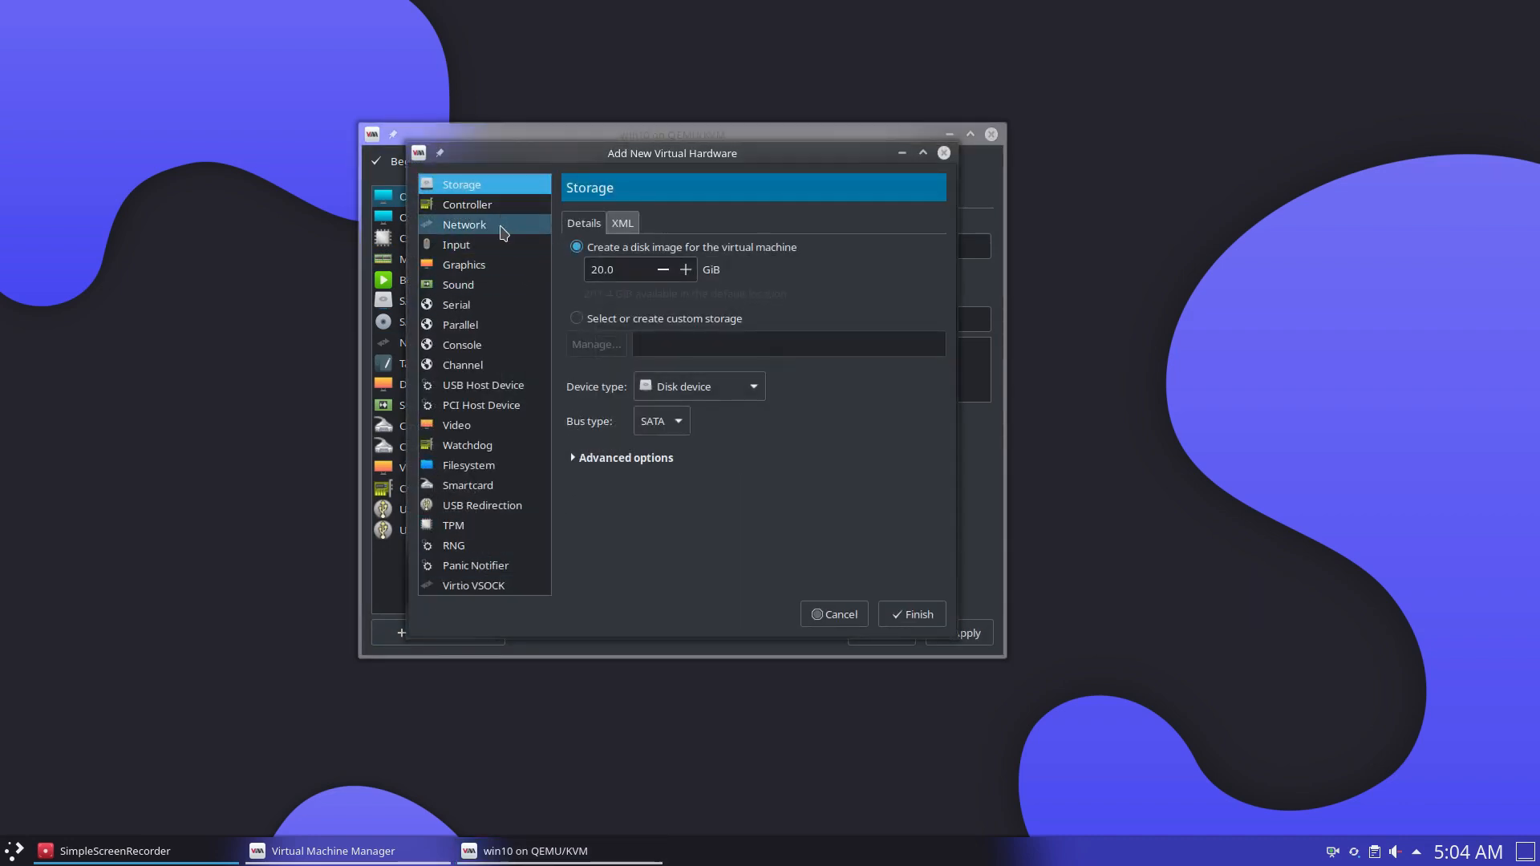
click(459, 527)
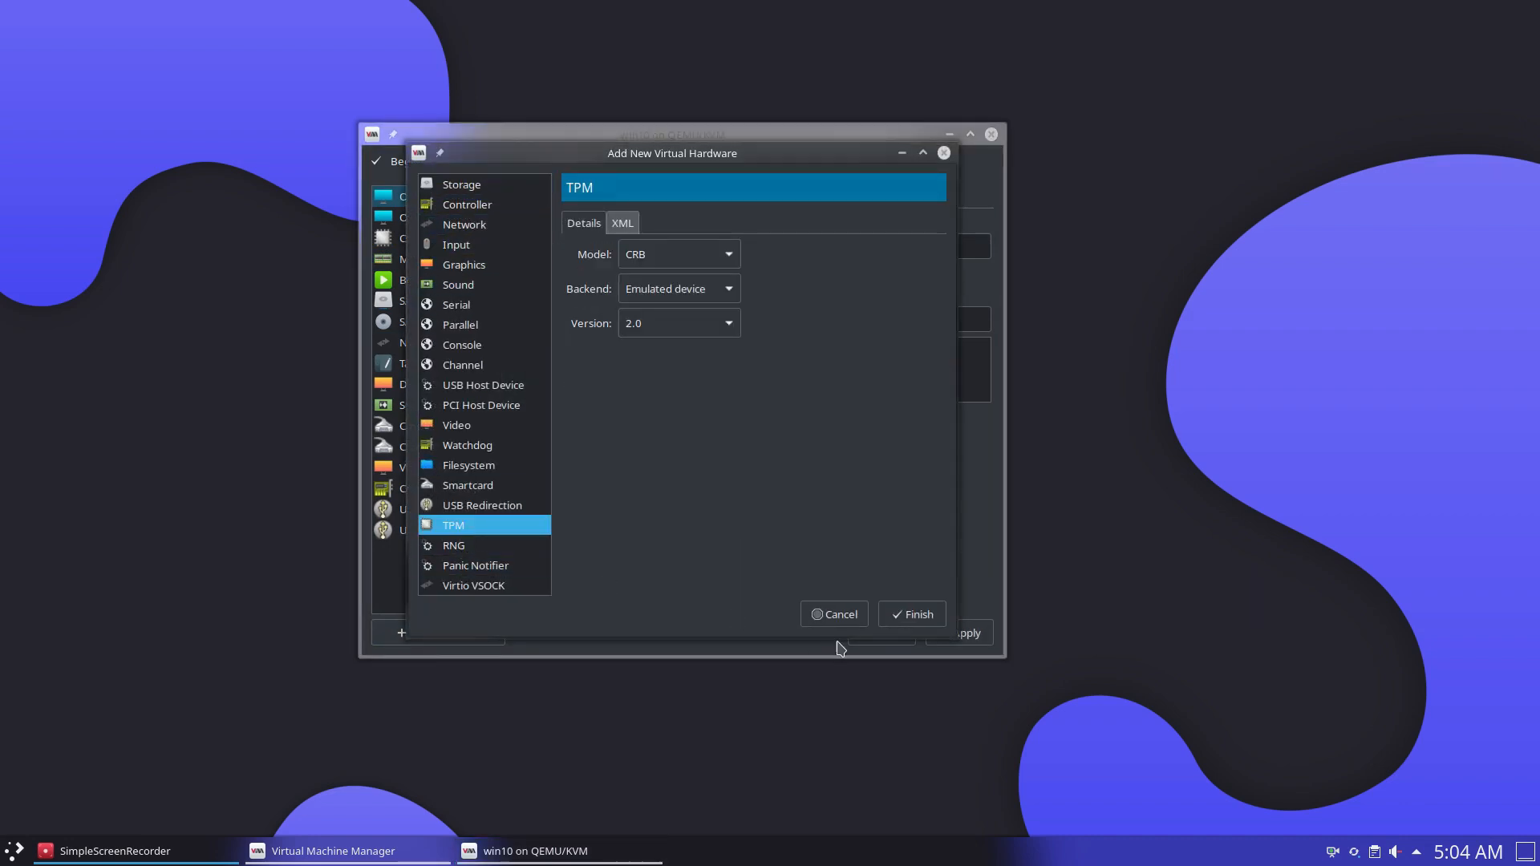
click(917, 616)
click(950, 641)
Step: Begin the installation, maximize the virtual machine's window, boot it from the CD or DVD and release the captured pointer
click(450, 163)
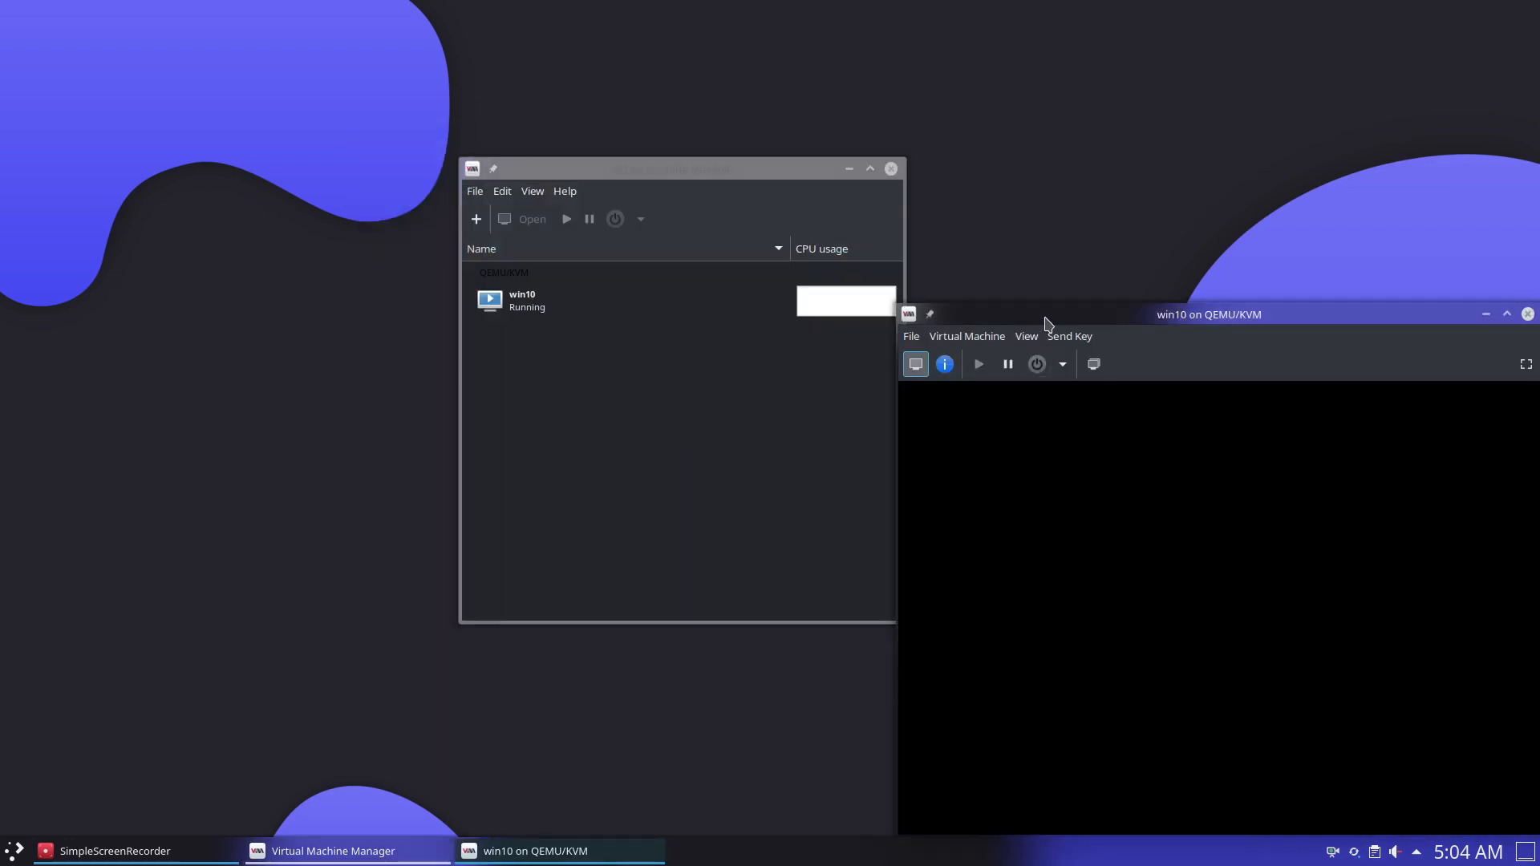
drag(1047, 324, 481, 122)
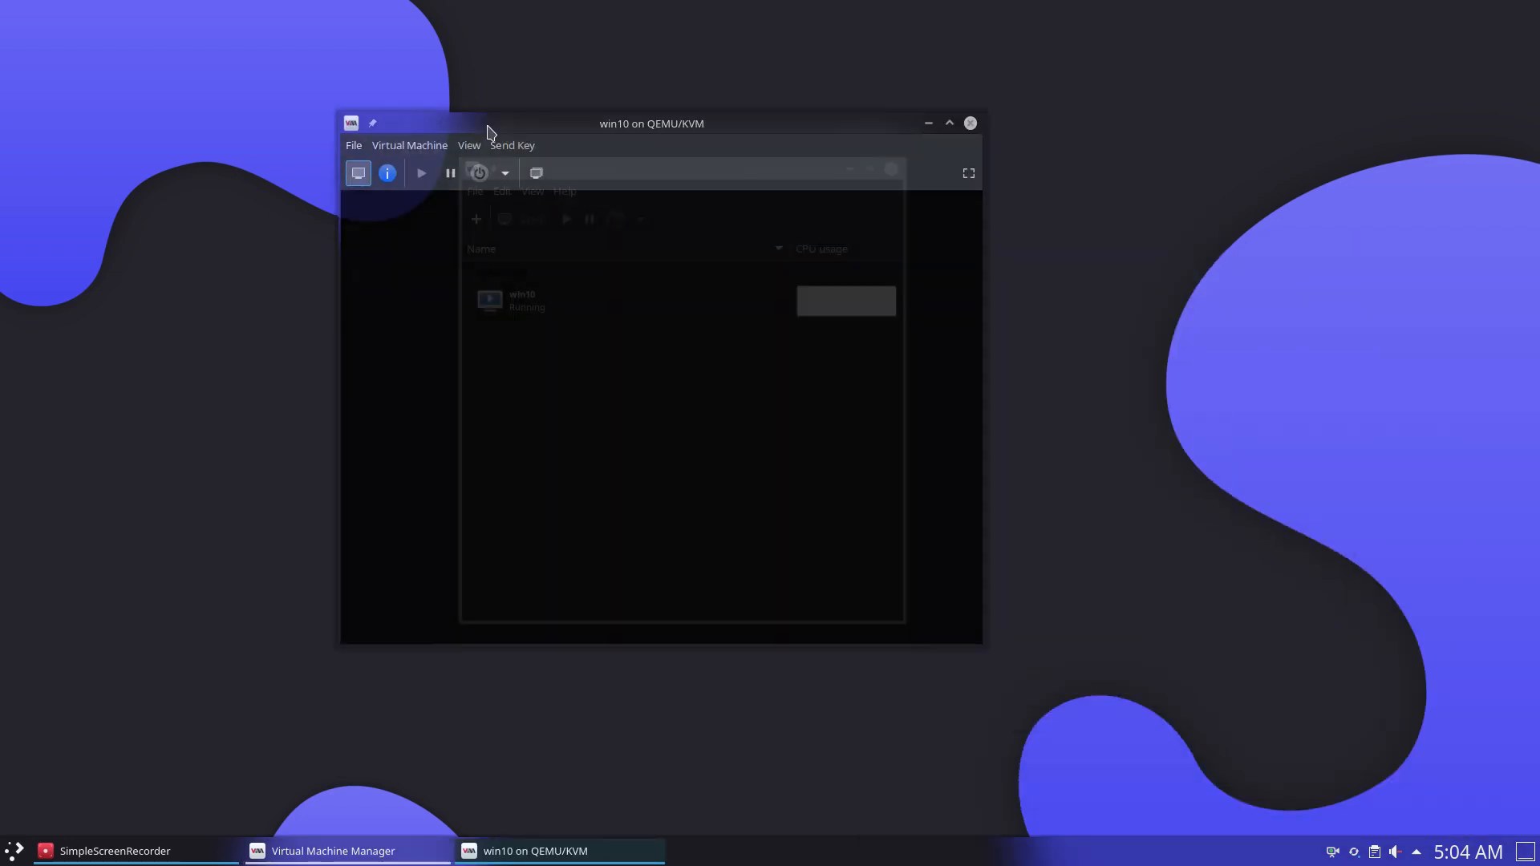
click(952, 124)
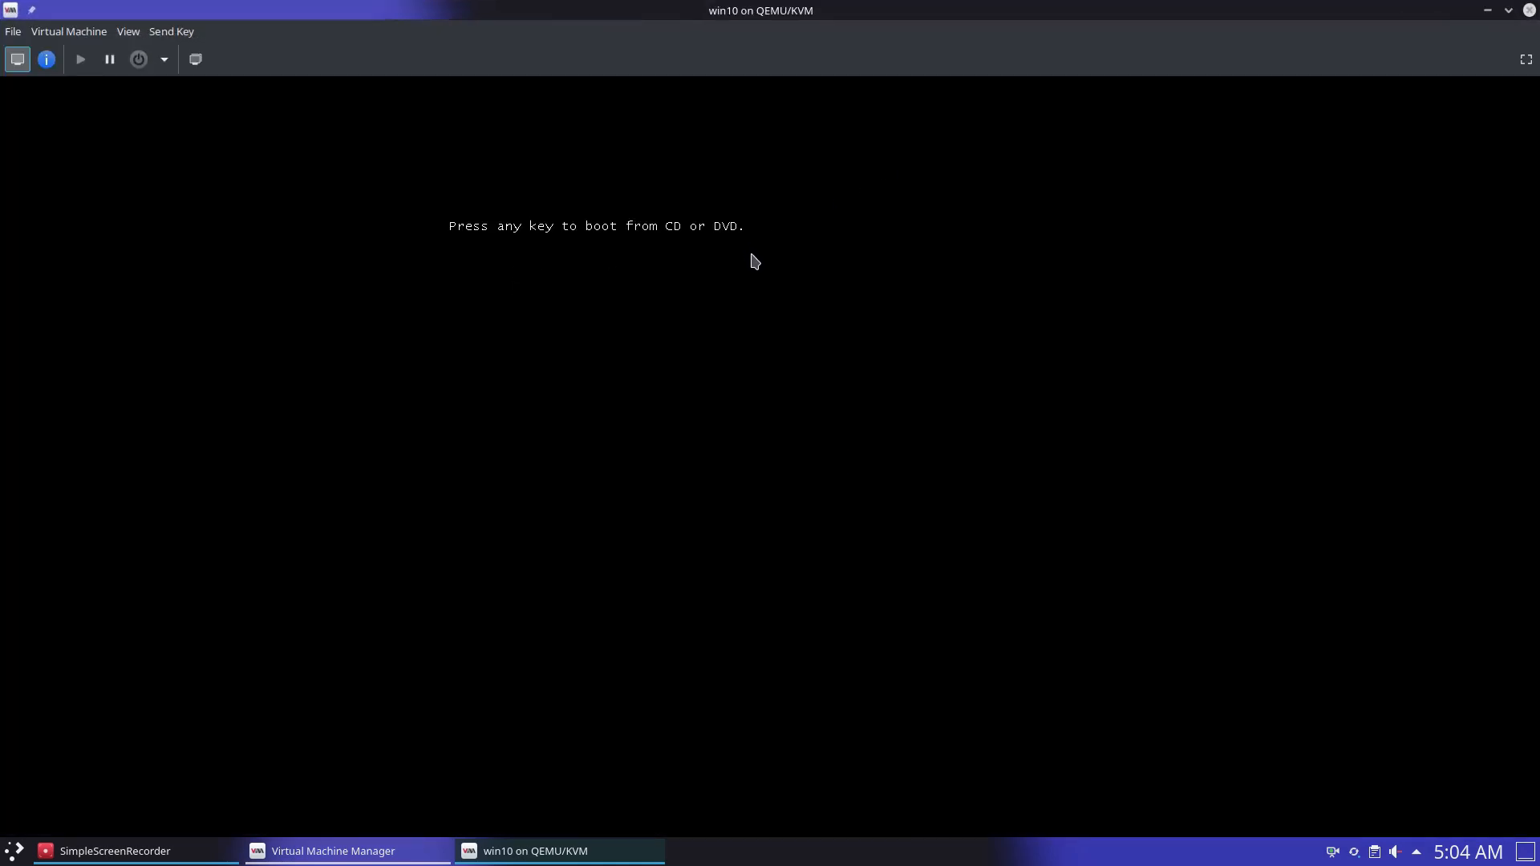
click(754, 262)
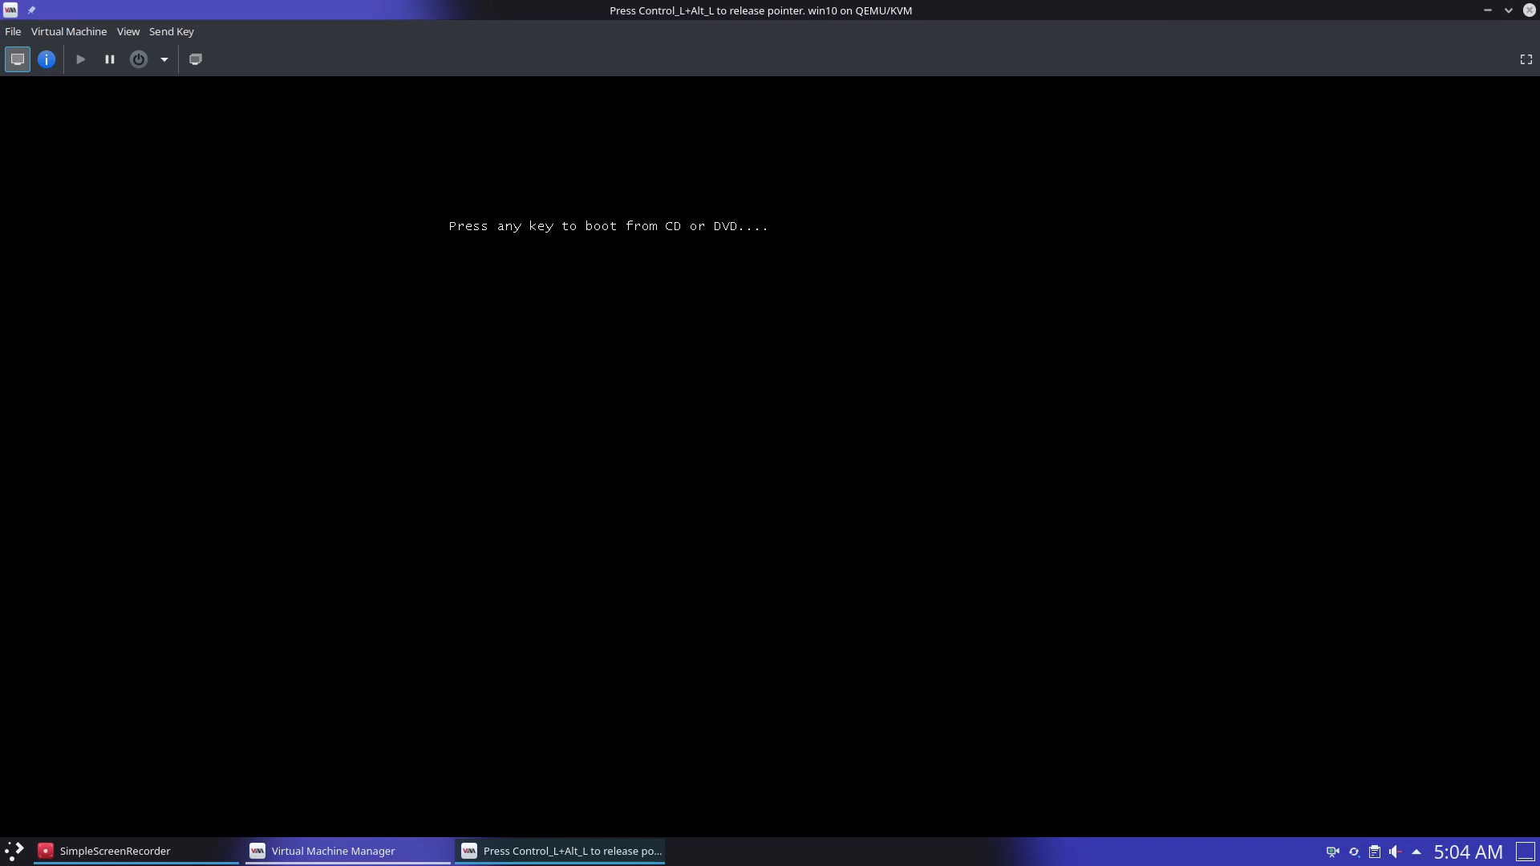
key(Return)
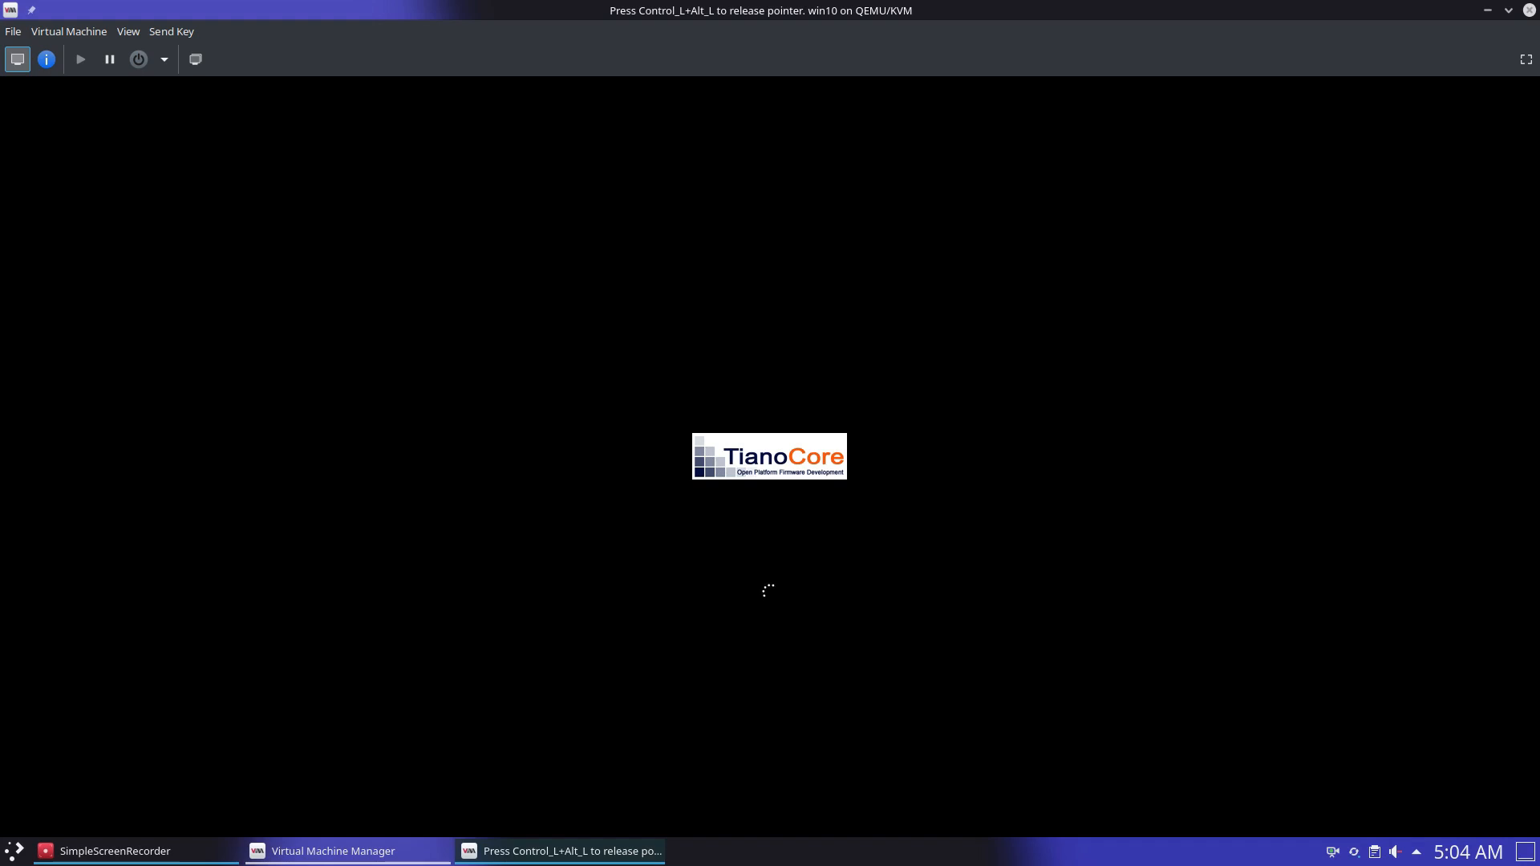
key(ctrl+alt)
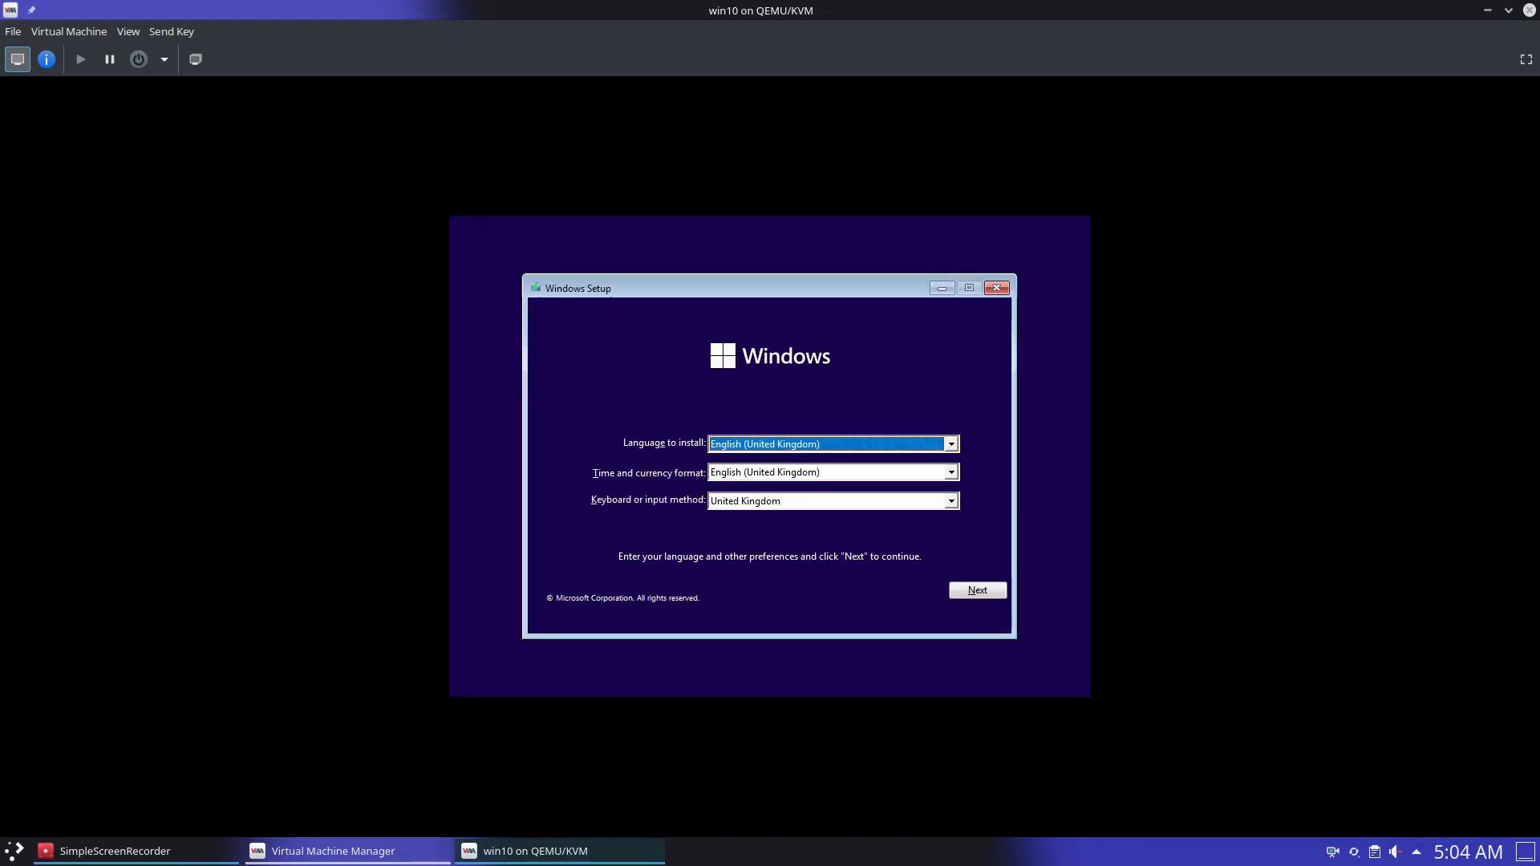
Step: Keep English (United Kingdom) for language and time format with the United Kingdom keyboard in Windows Setup, and start the installation
click(770, 446)
click(769, 444)
click(763, 474)
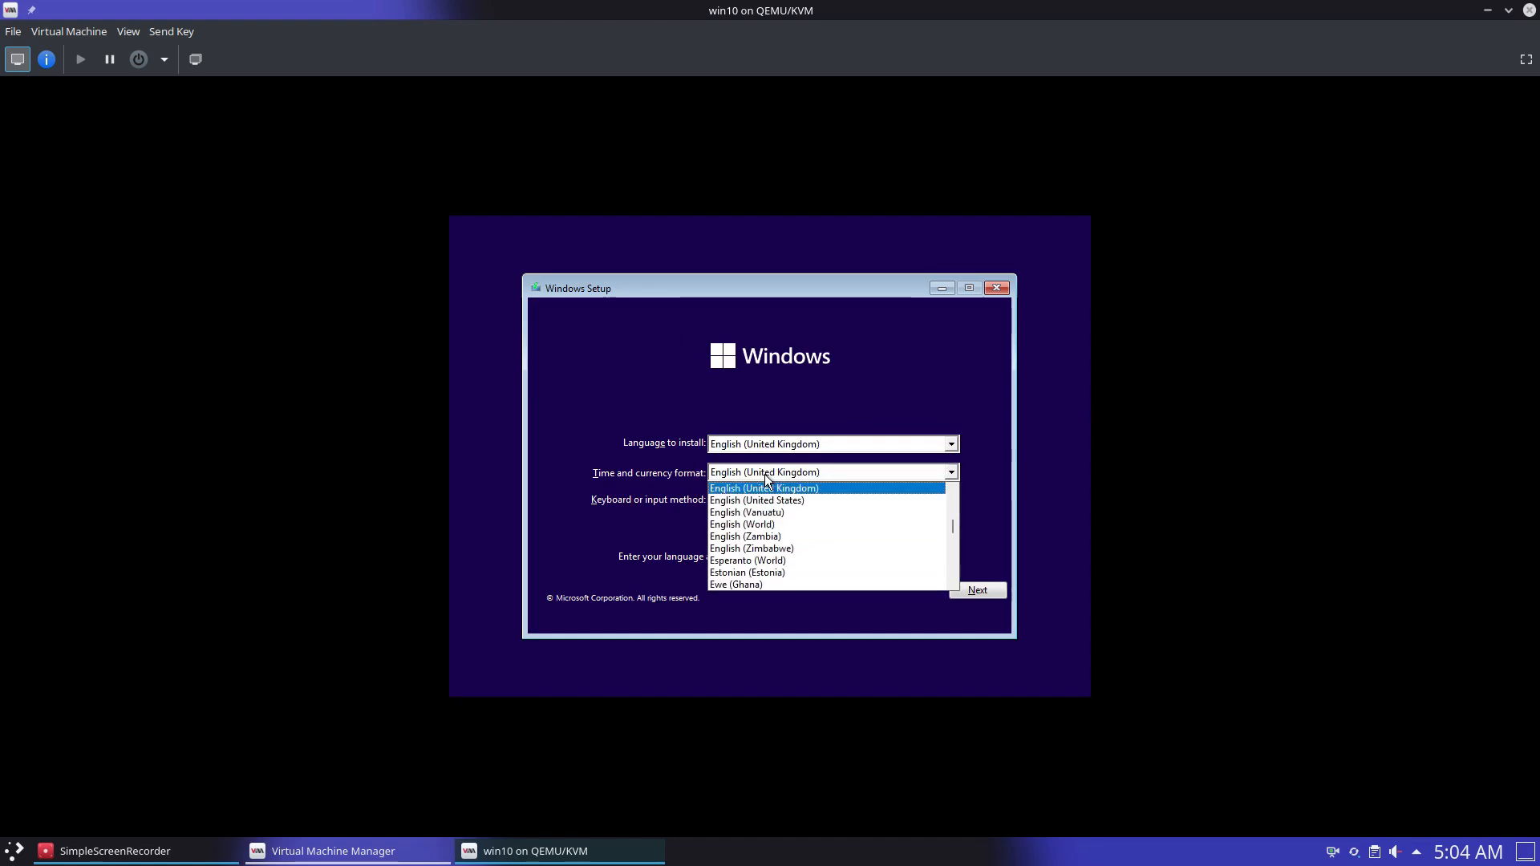
click(764, 474)
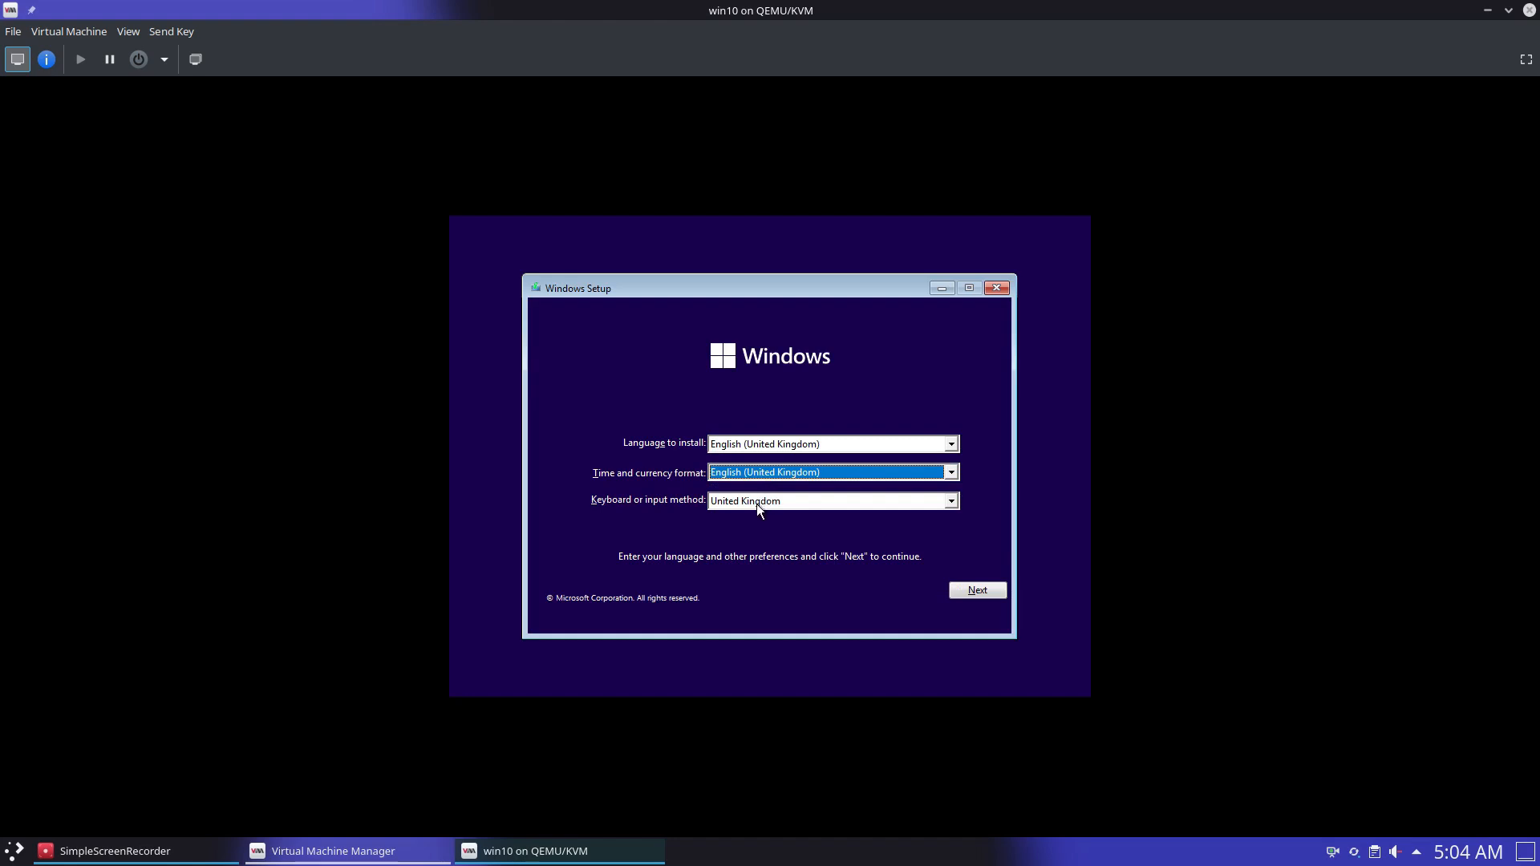
click(974, 592)
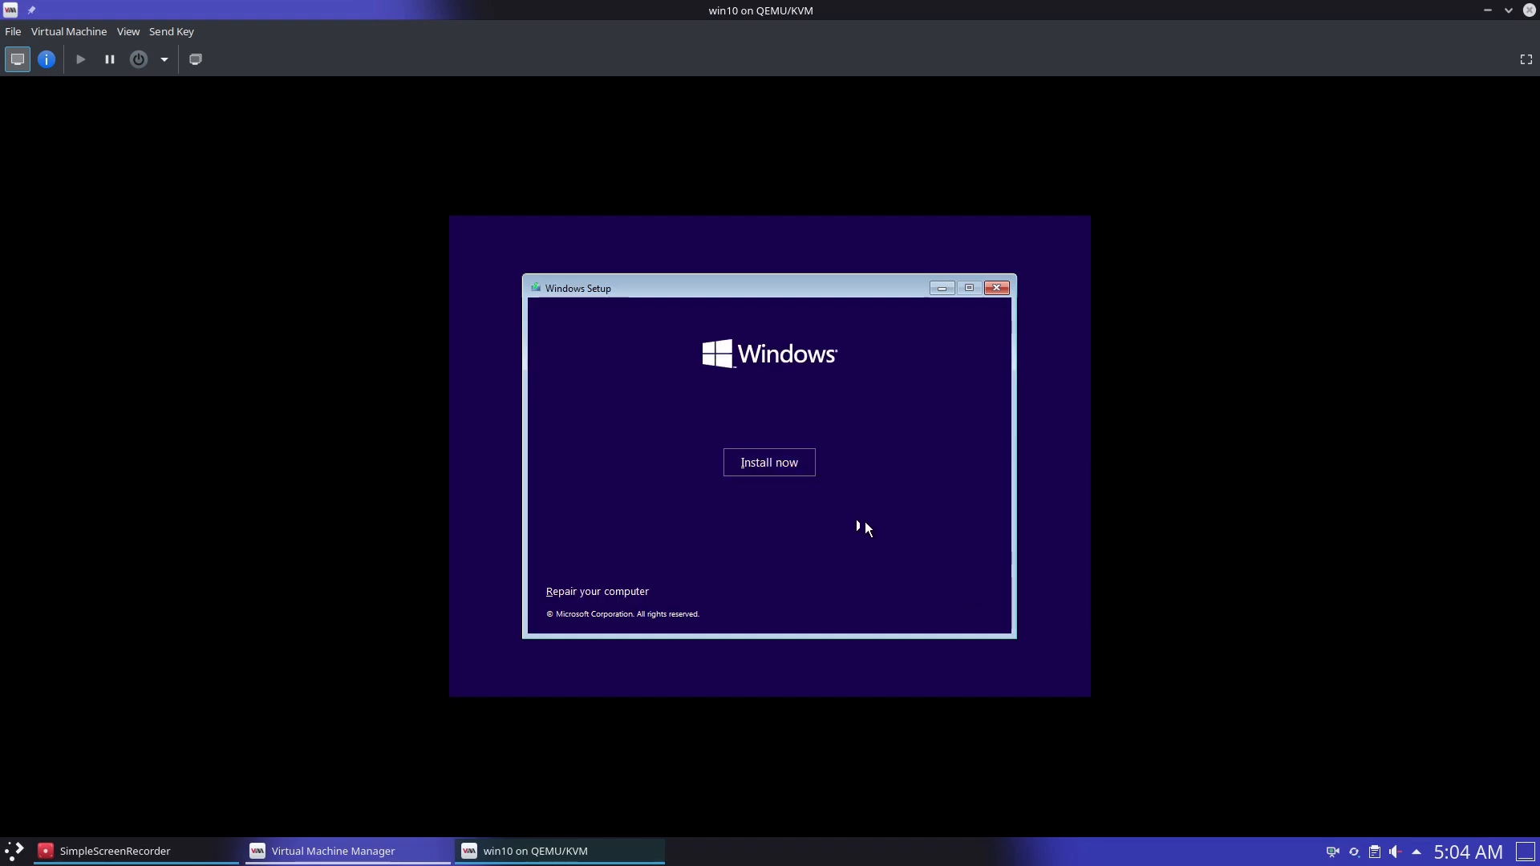
click(735, 455)
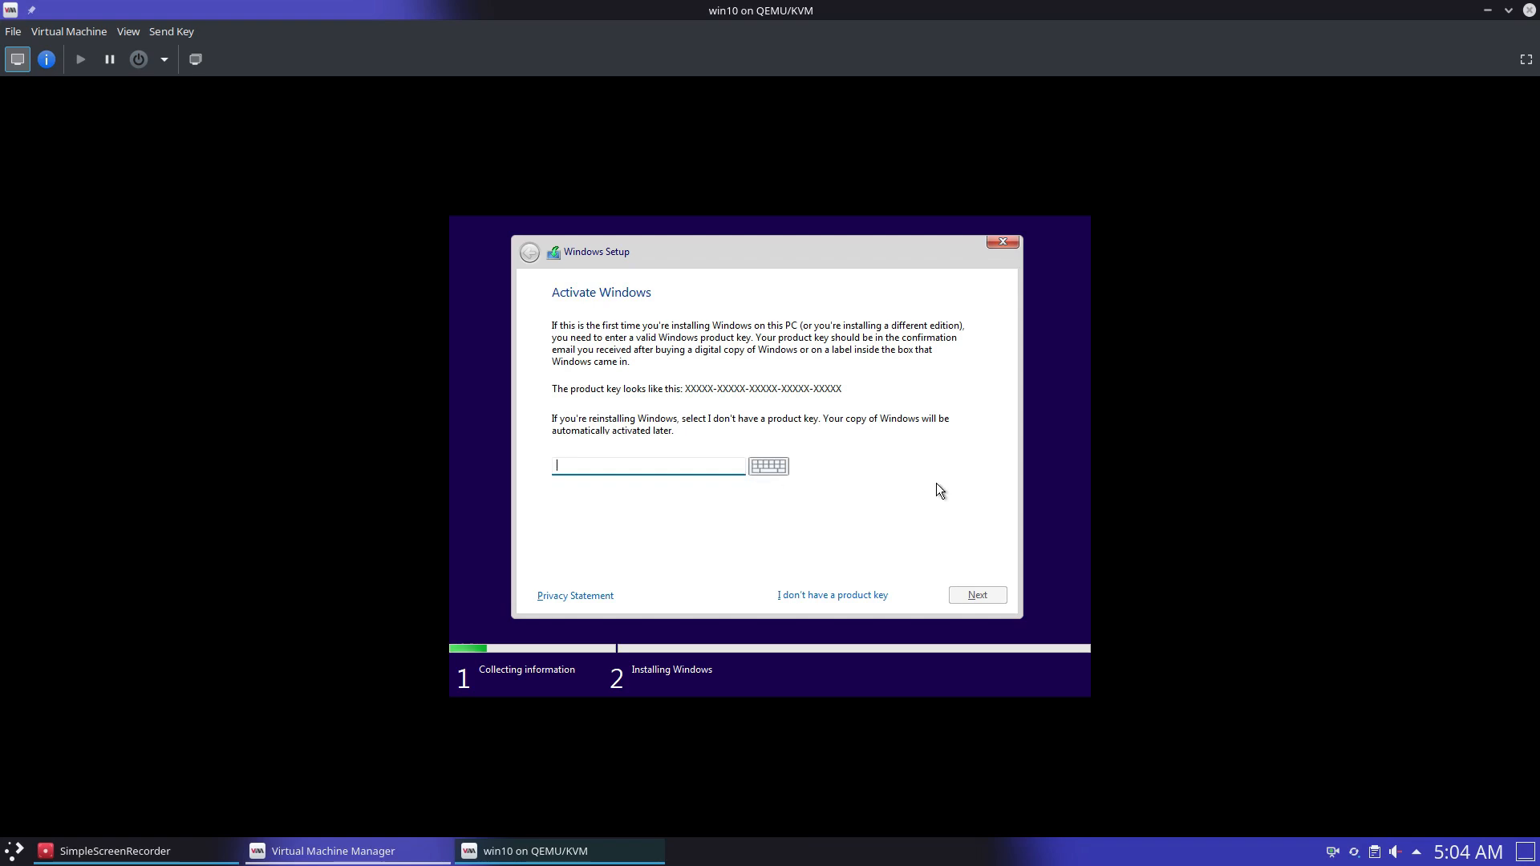
Step: Continue Windows Setup without a product key and choose Windows 11 Pro as the edition to install
click(854, 597)
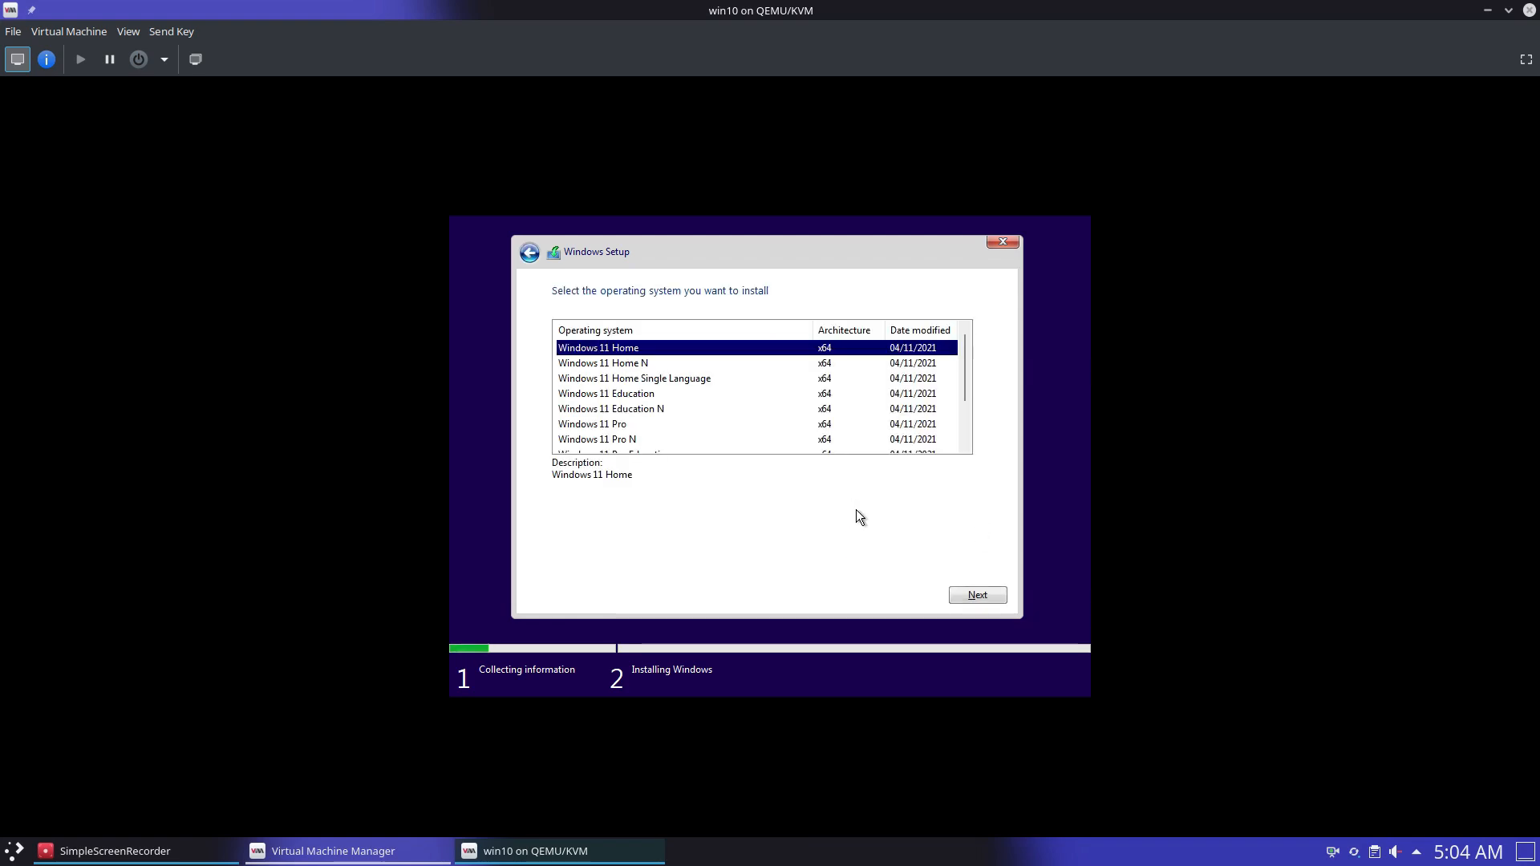
scroll(777, 388, down, 1)
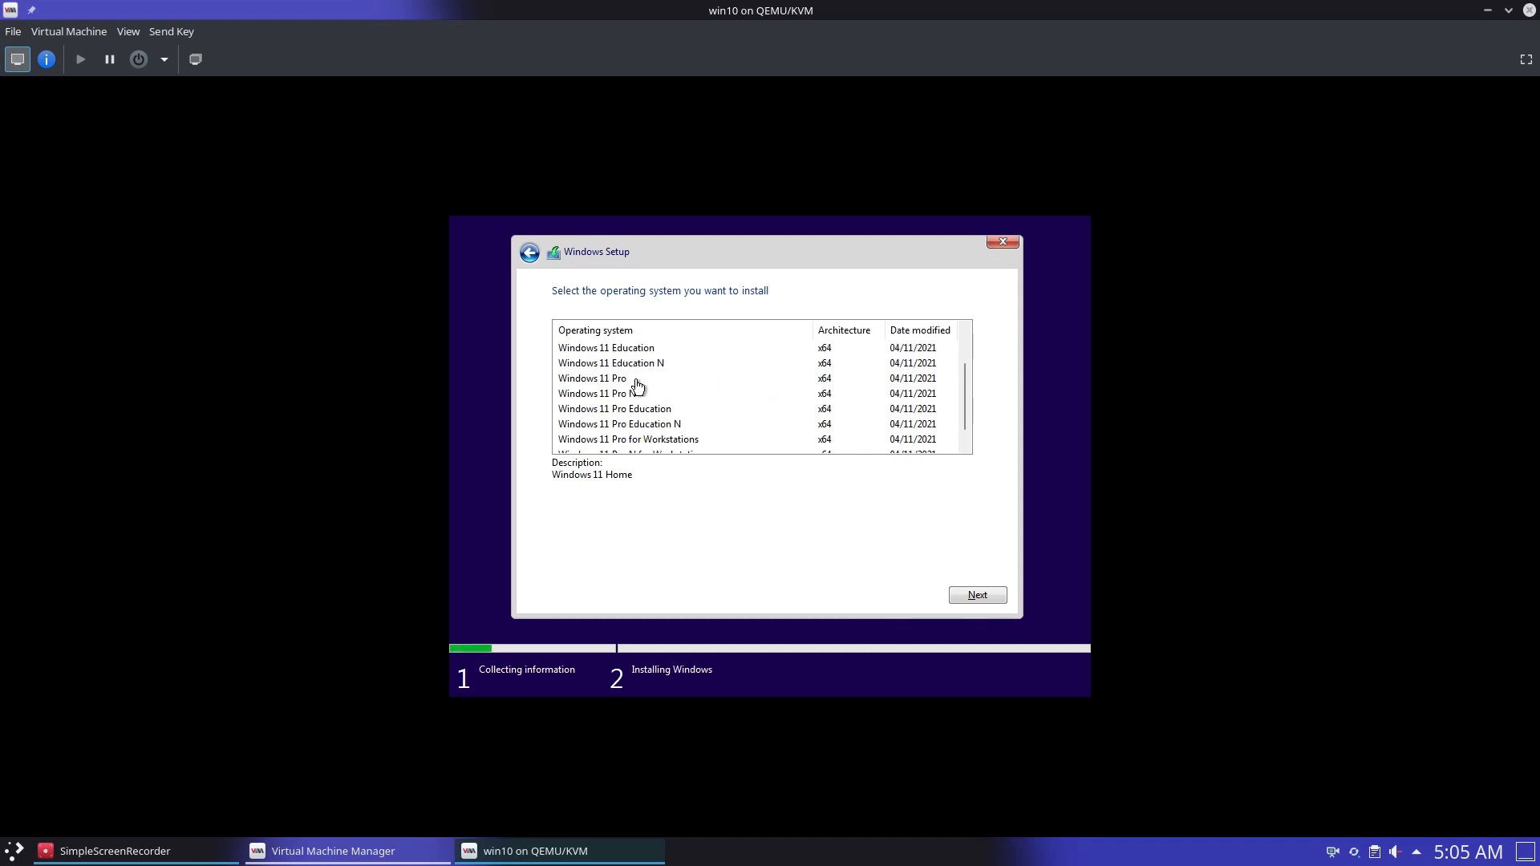
click(627, 382)
click(964, 592)
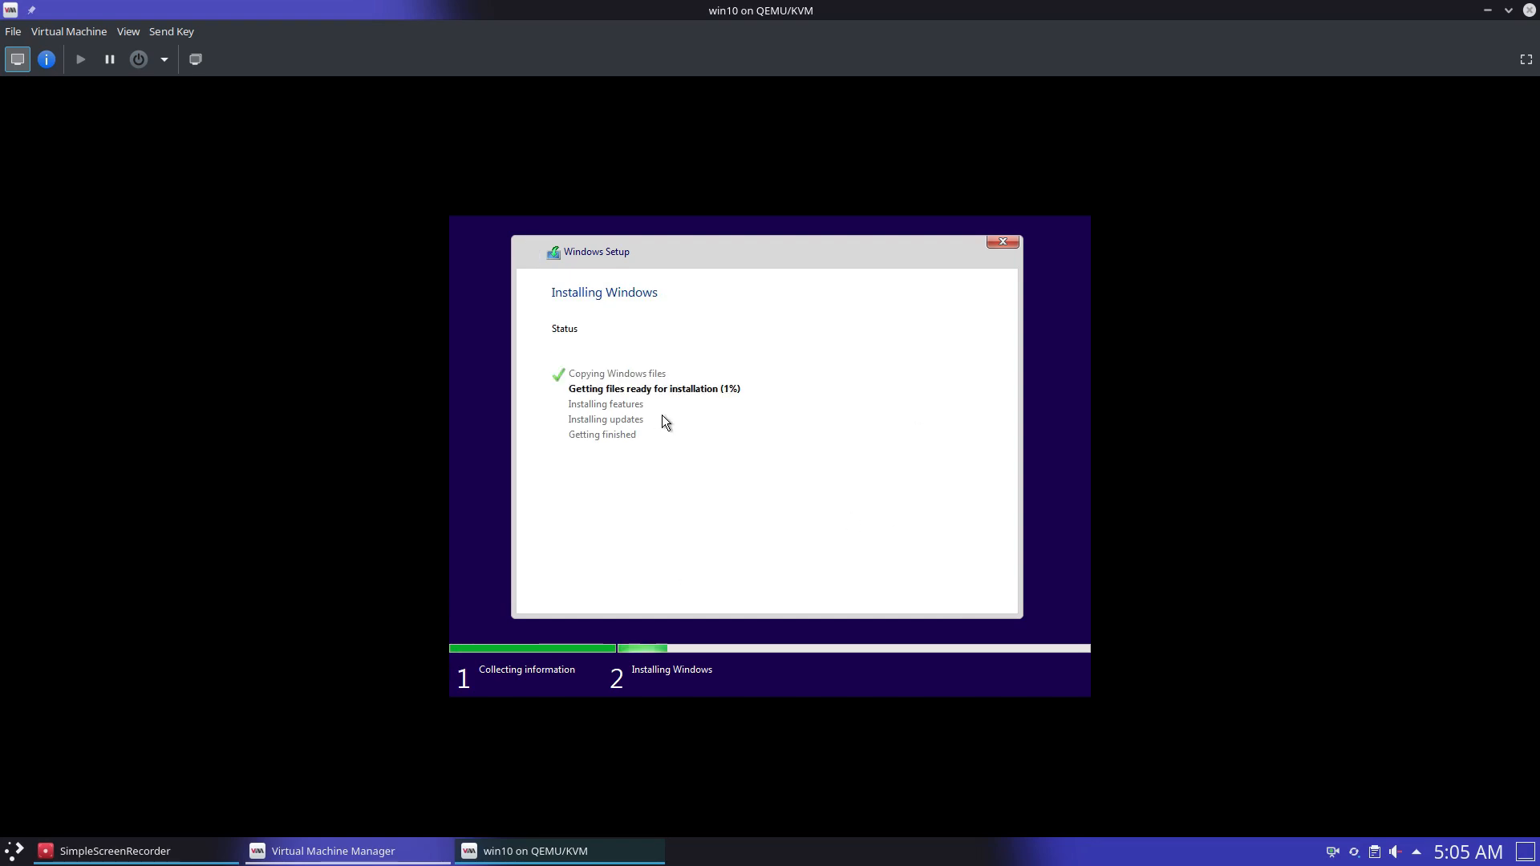
click(15, 851)
click(87, 510)
drag(794, 229, 1251, 184)
click(1527, 164)
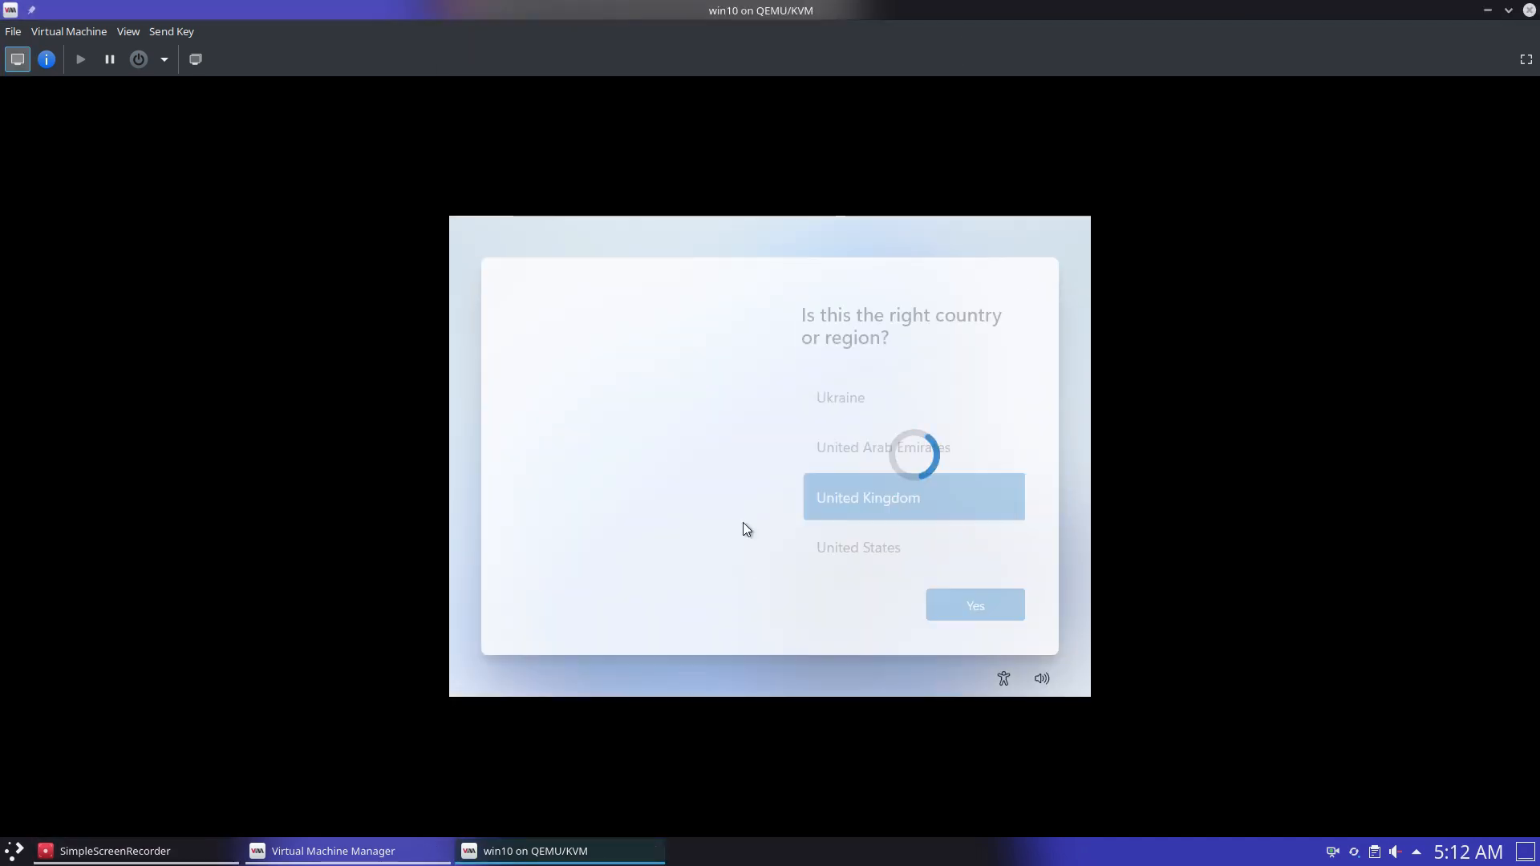
Step: Confirm United States as the country or region in Windows 11's first-run setup, and pick an option from the following list
click(907, 547)
click(961, 597)
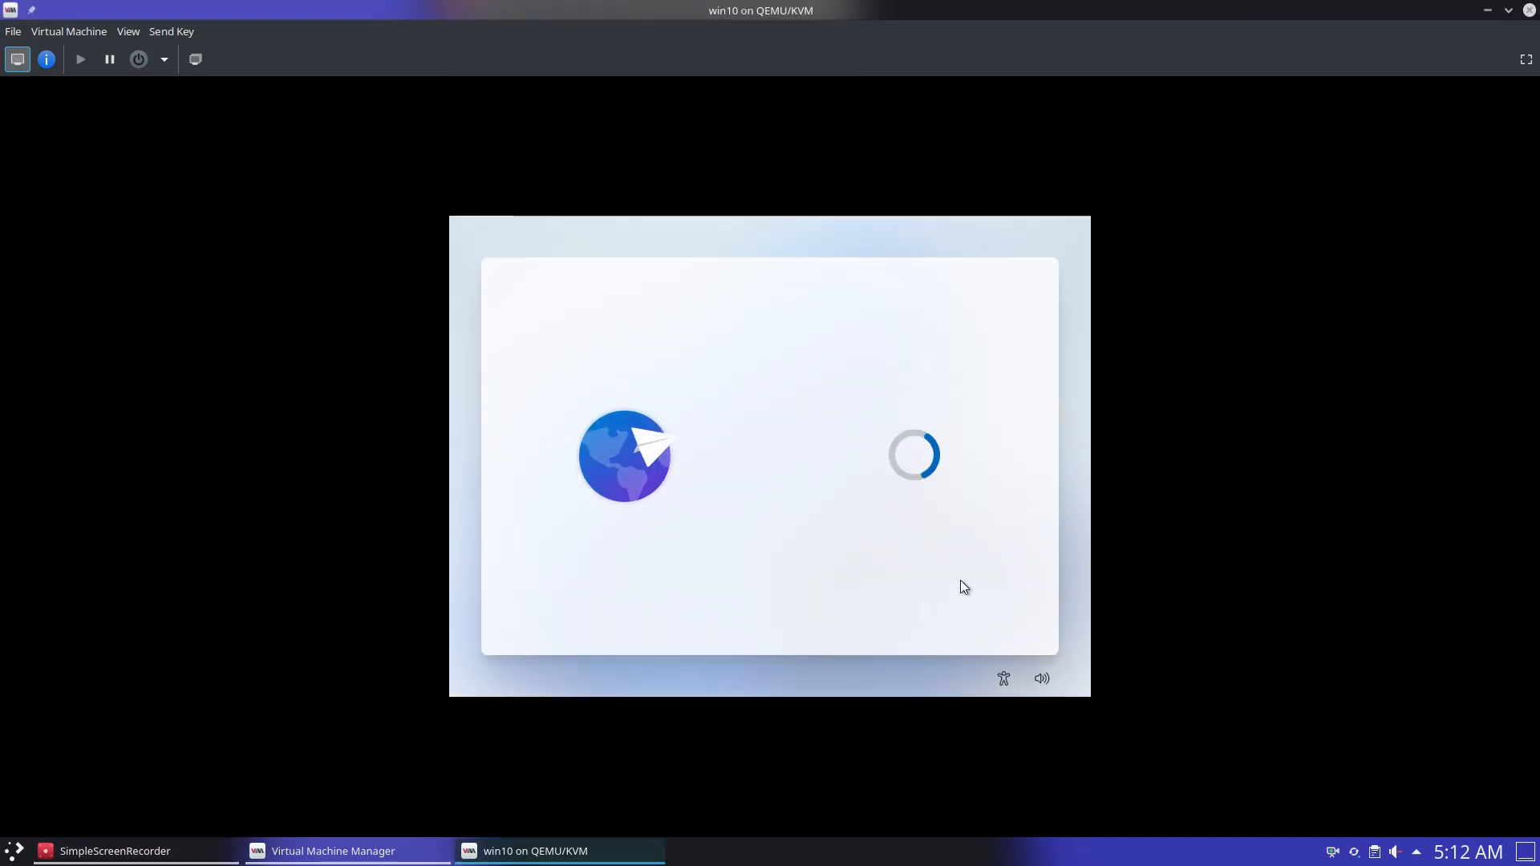
scroll(980, 502, down, 6)
click(999, 543)
click(975, 600)
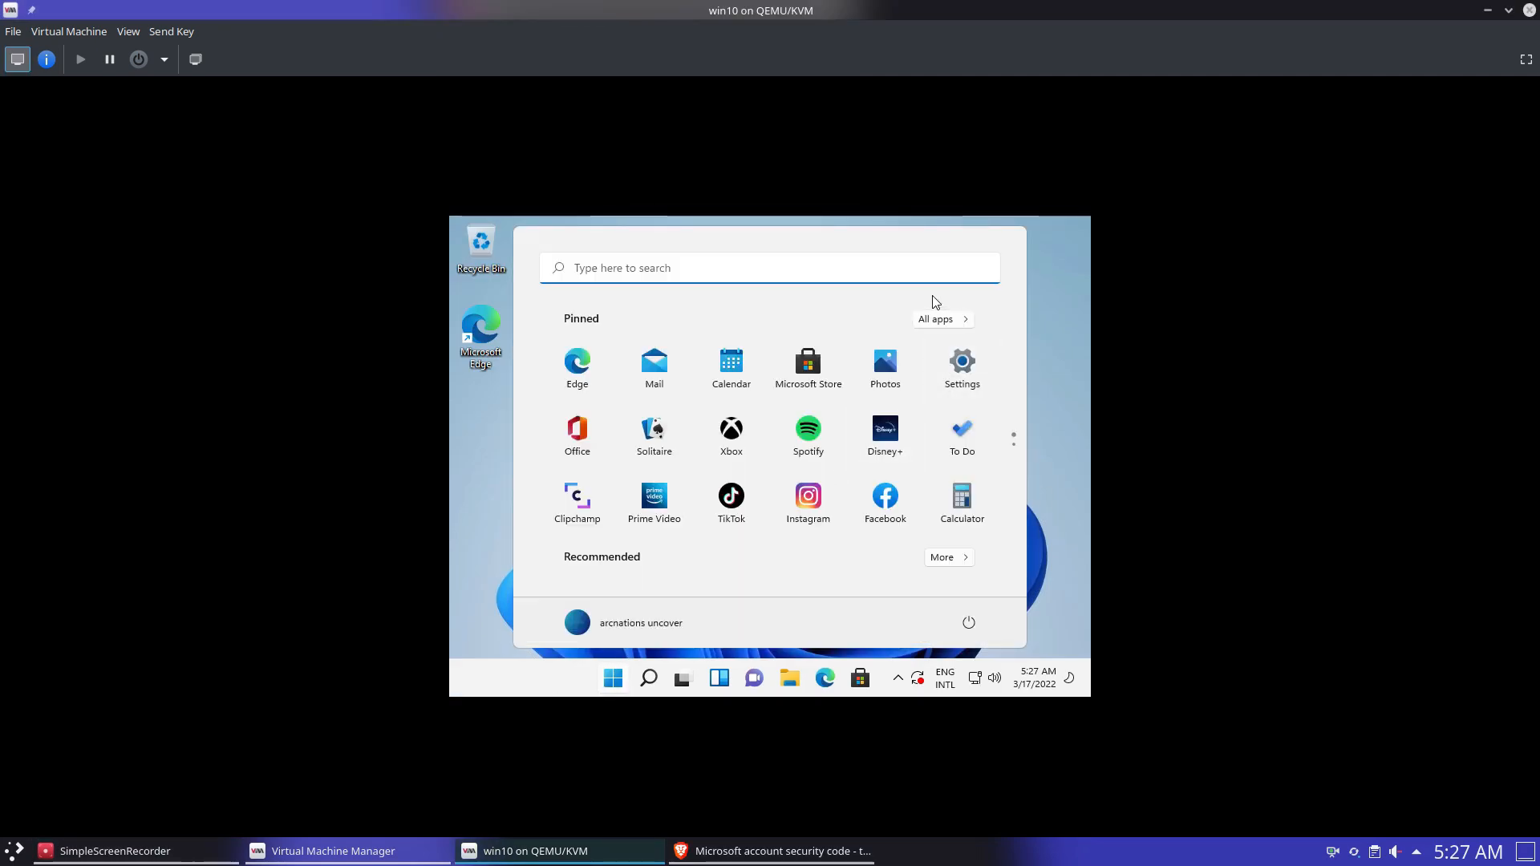
Step: Open Microsoft Edge inside the Windows 11 virtual machine and go to google.com
click(603, 393)
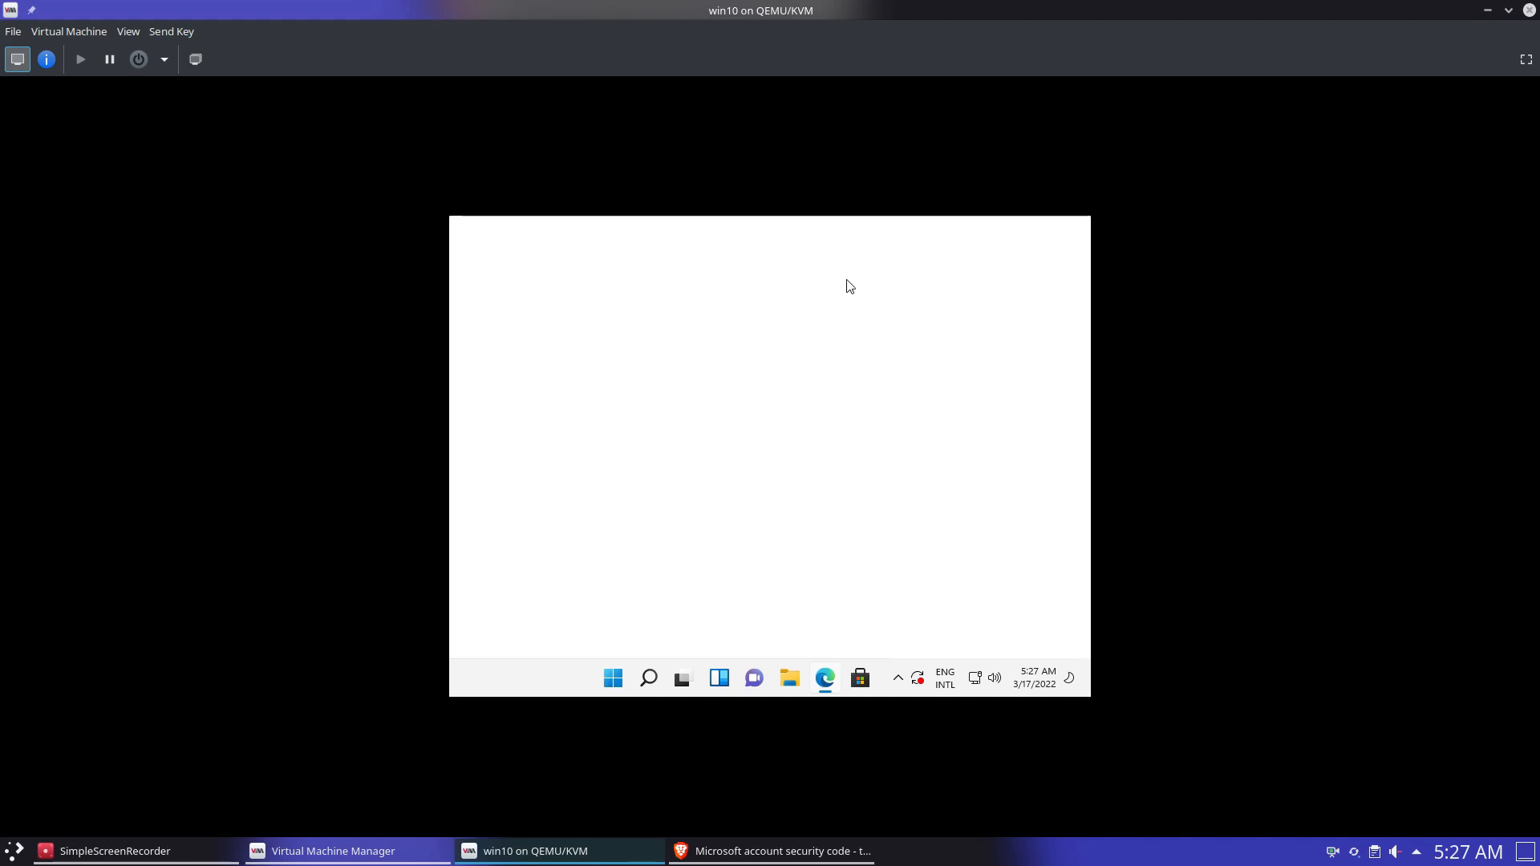
text(google.com)
key(Return)
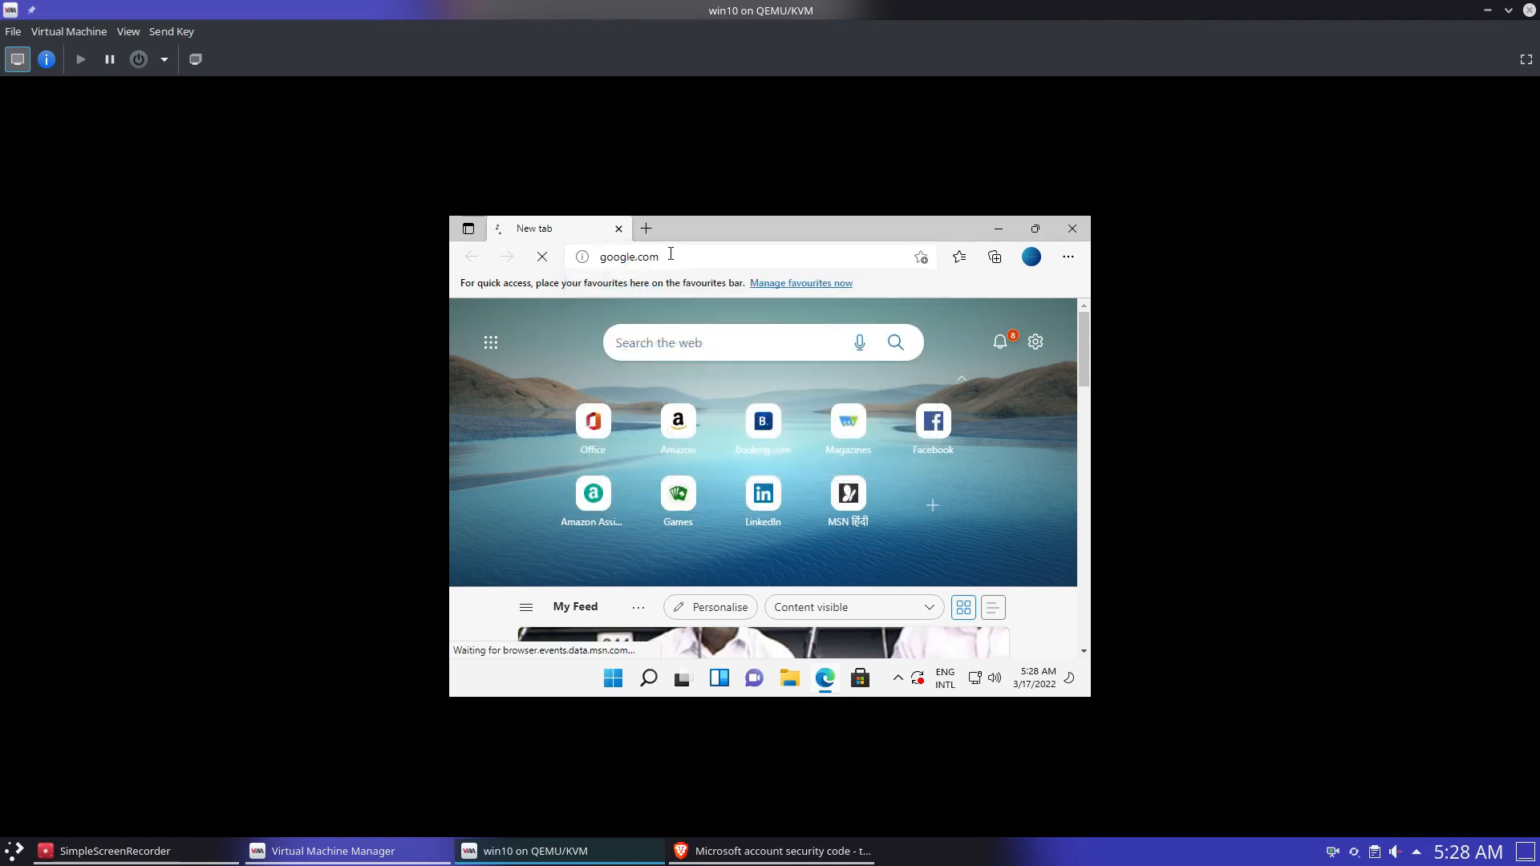
Step: Search Google for "spice guest tools windows 10", and change the query to "spice guest tools windows 11"
click(672, 433)
text(spice guest tools windows 10)
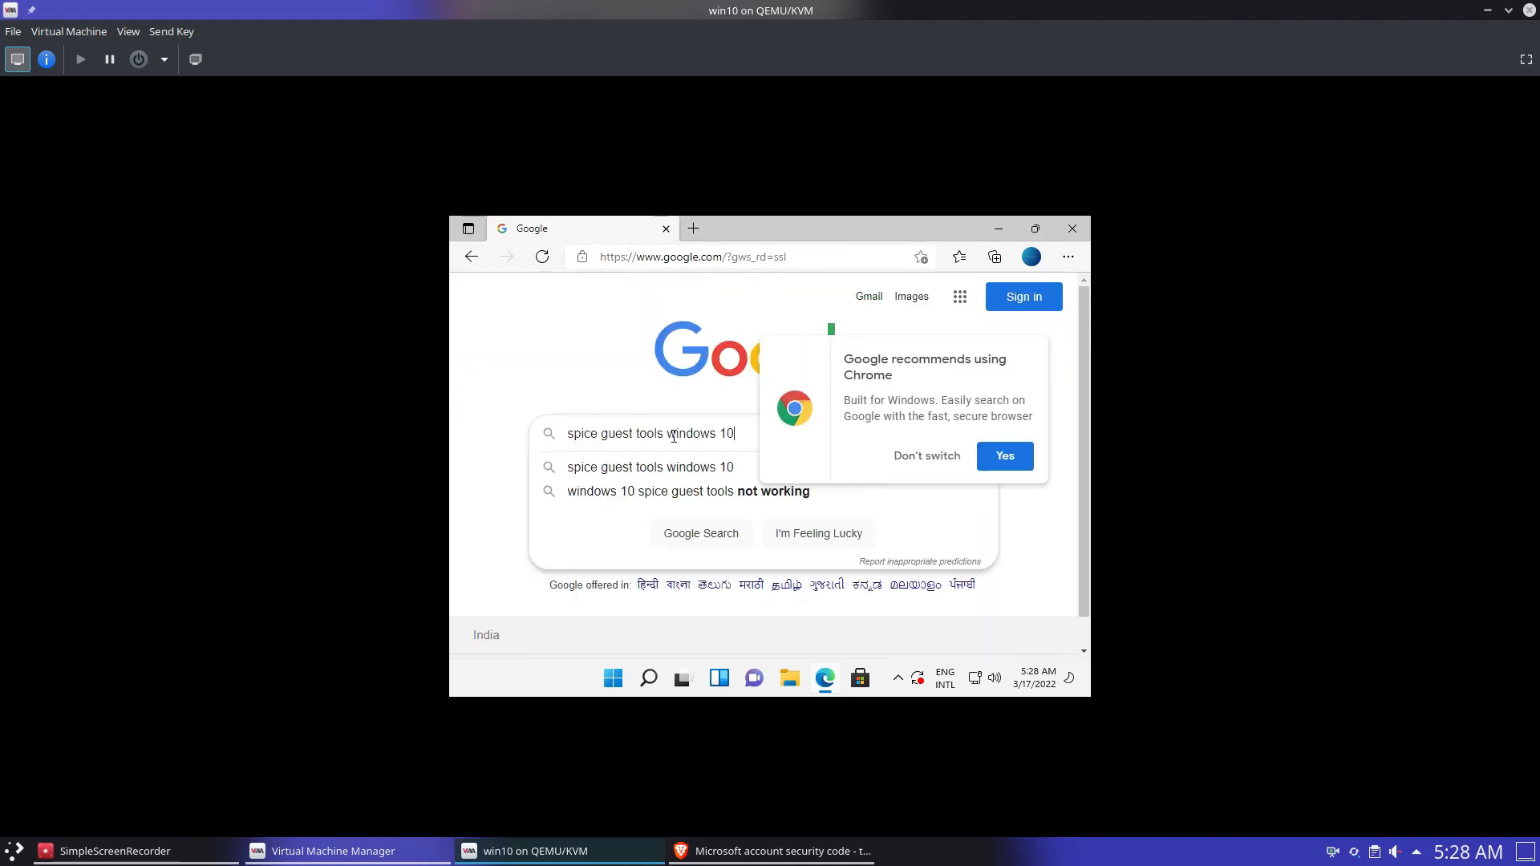
key(Return)
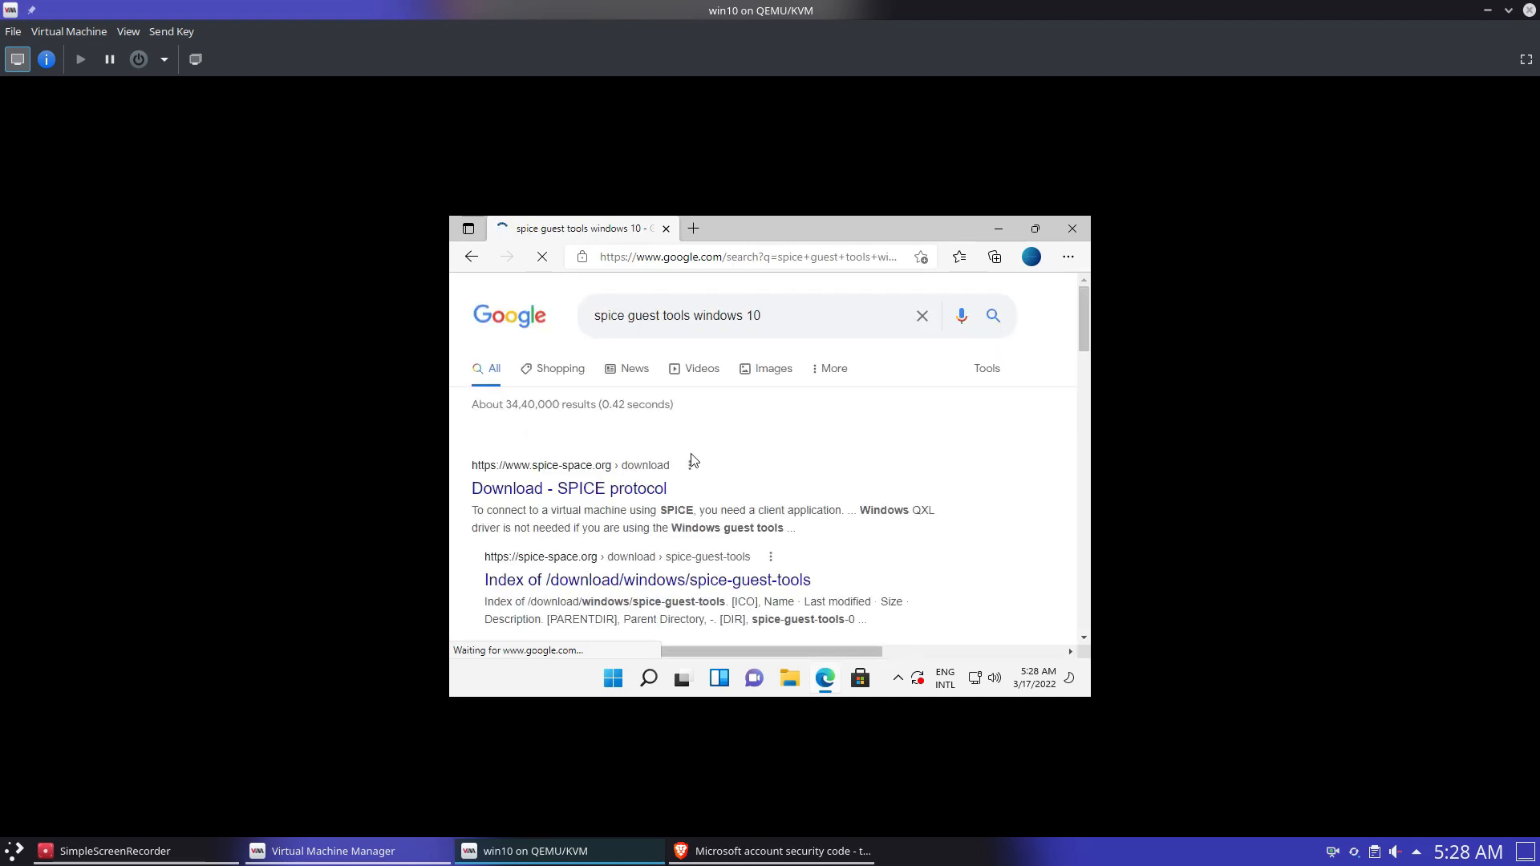
click(789, 317)
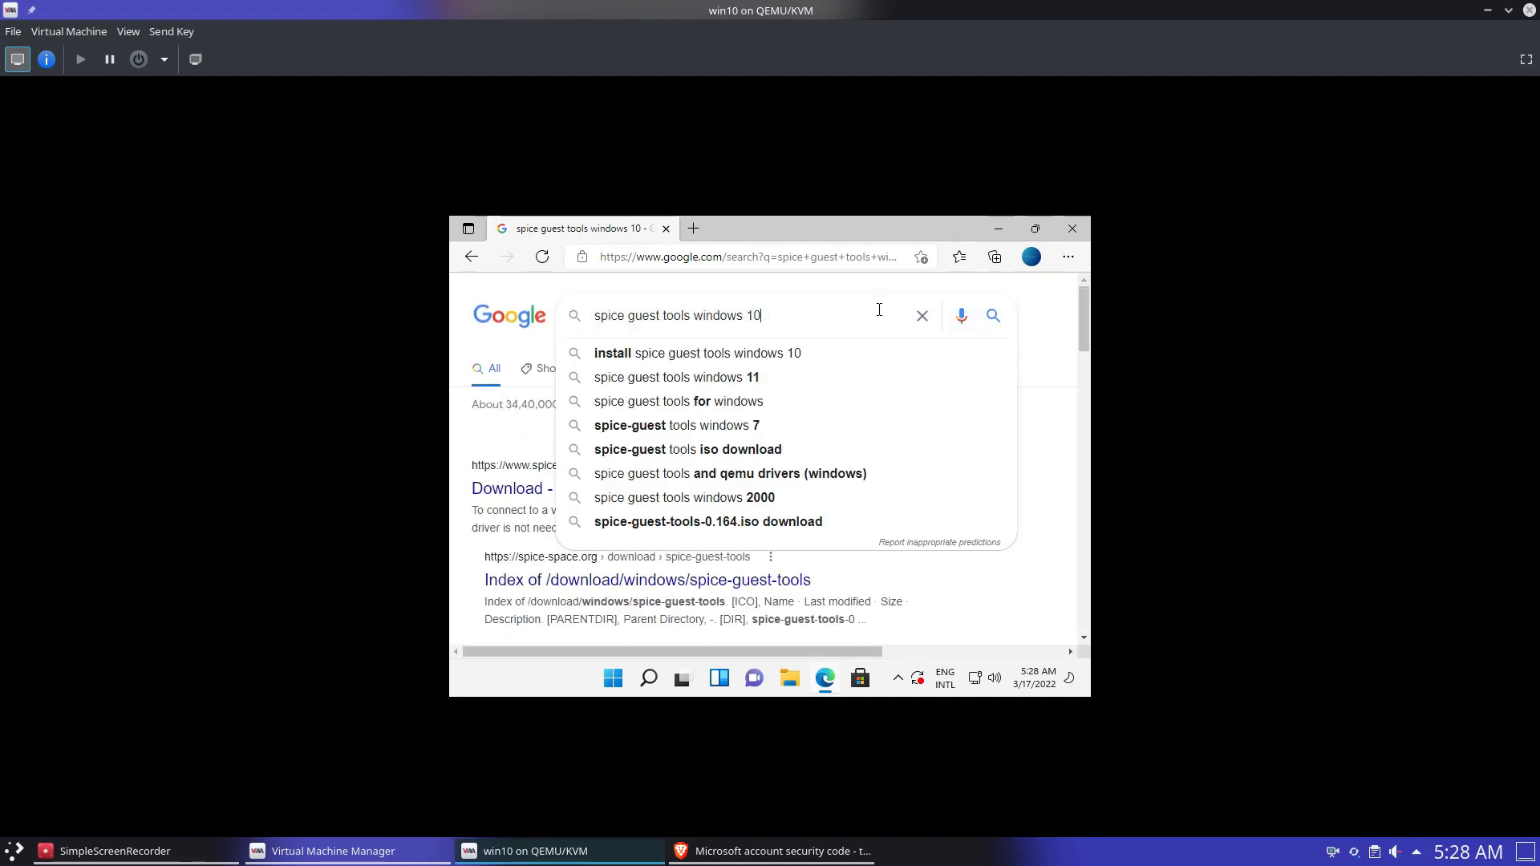
text(1)
key(Return)
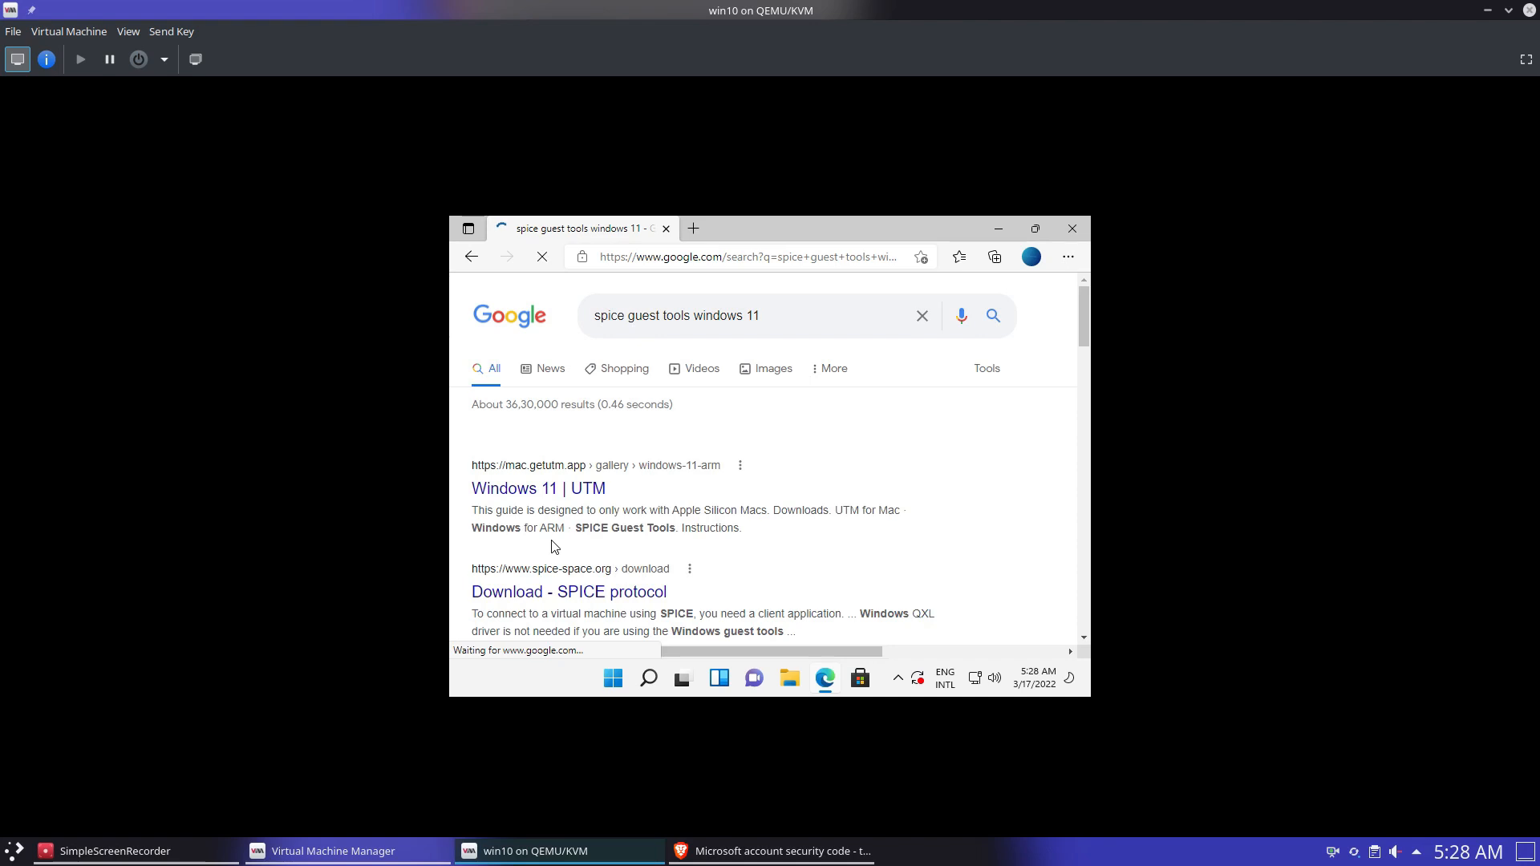
Step: Open the SPICE protocol download page from the search results and download spice-guest-tools from its Windows binaries section
scroll(562, 510, down, 3)
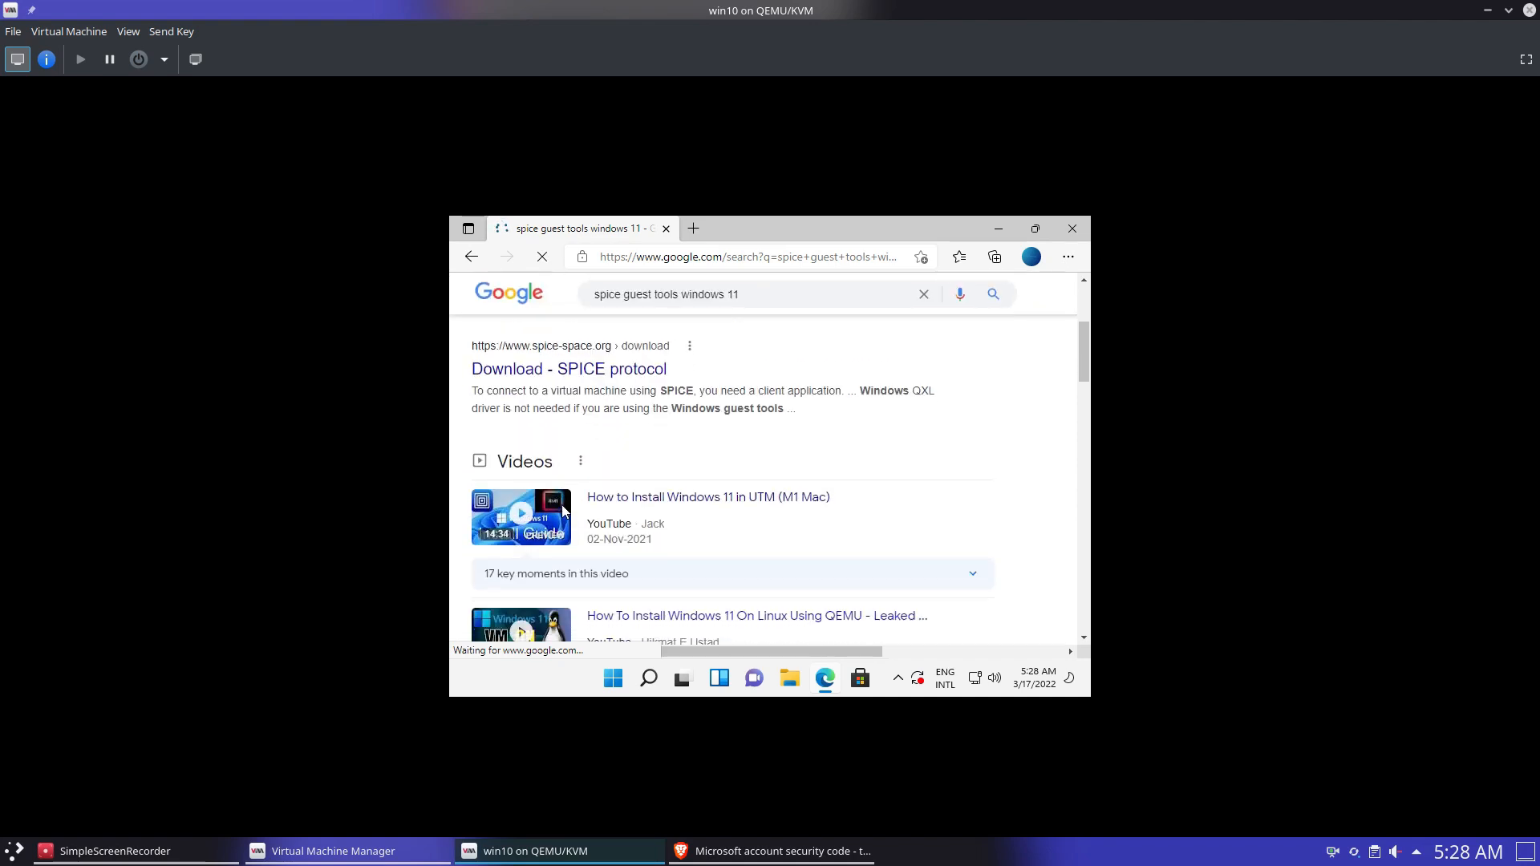
click(574, 370)
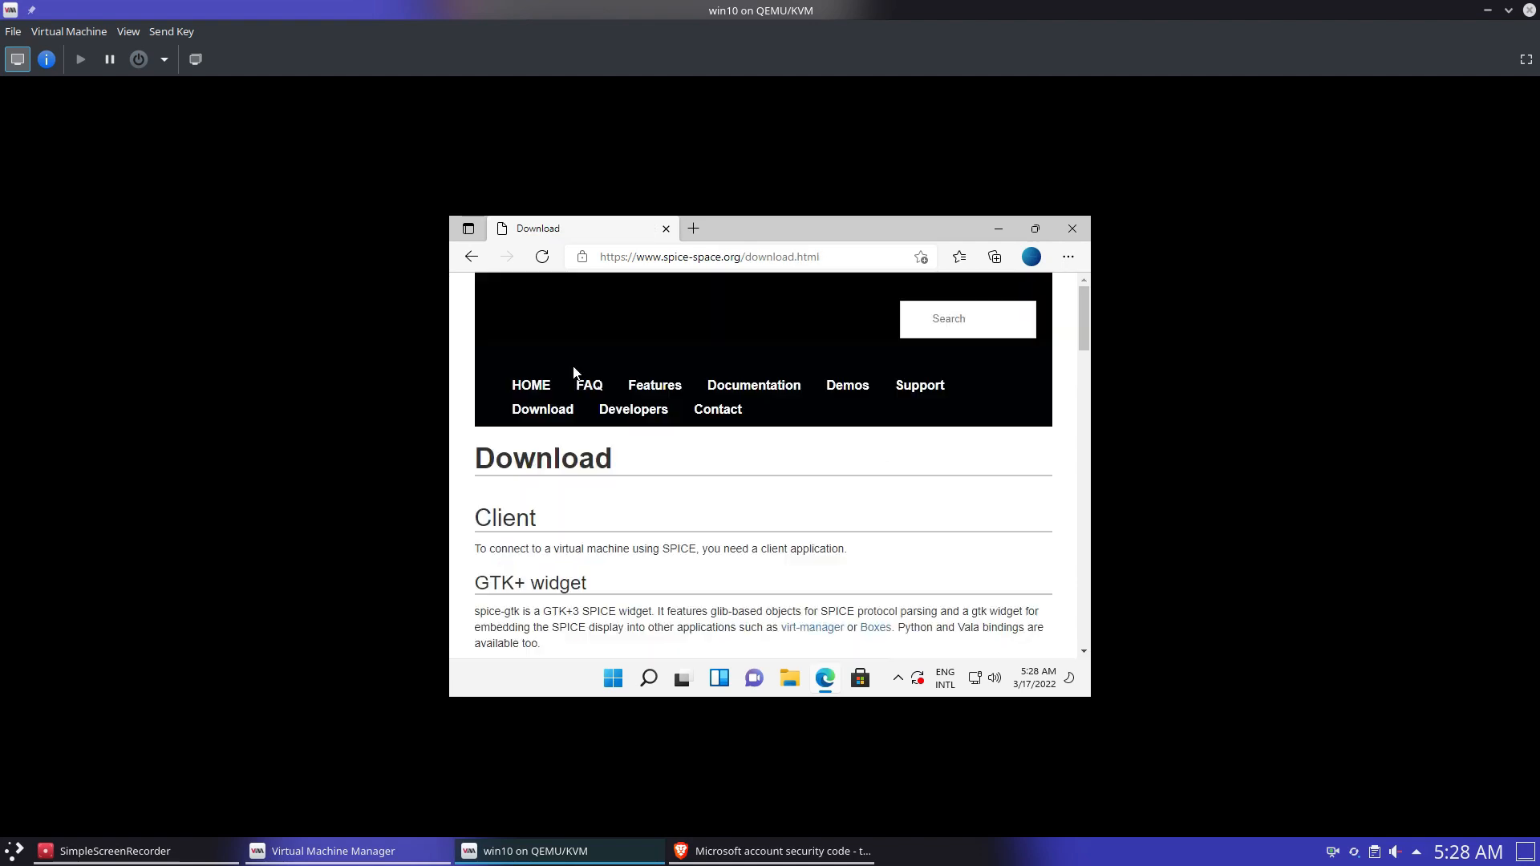
scroll(575, 375, down, 3)
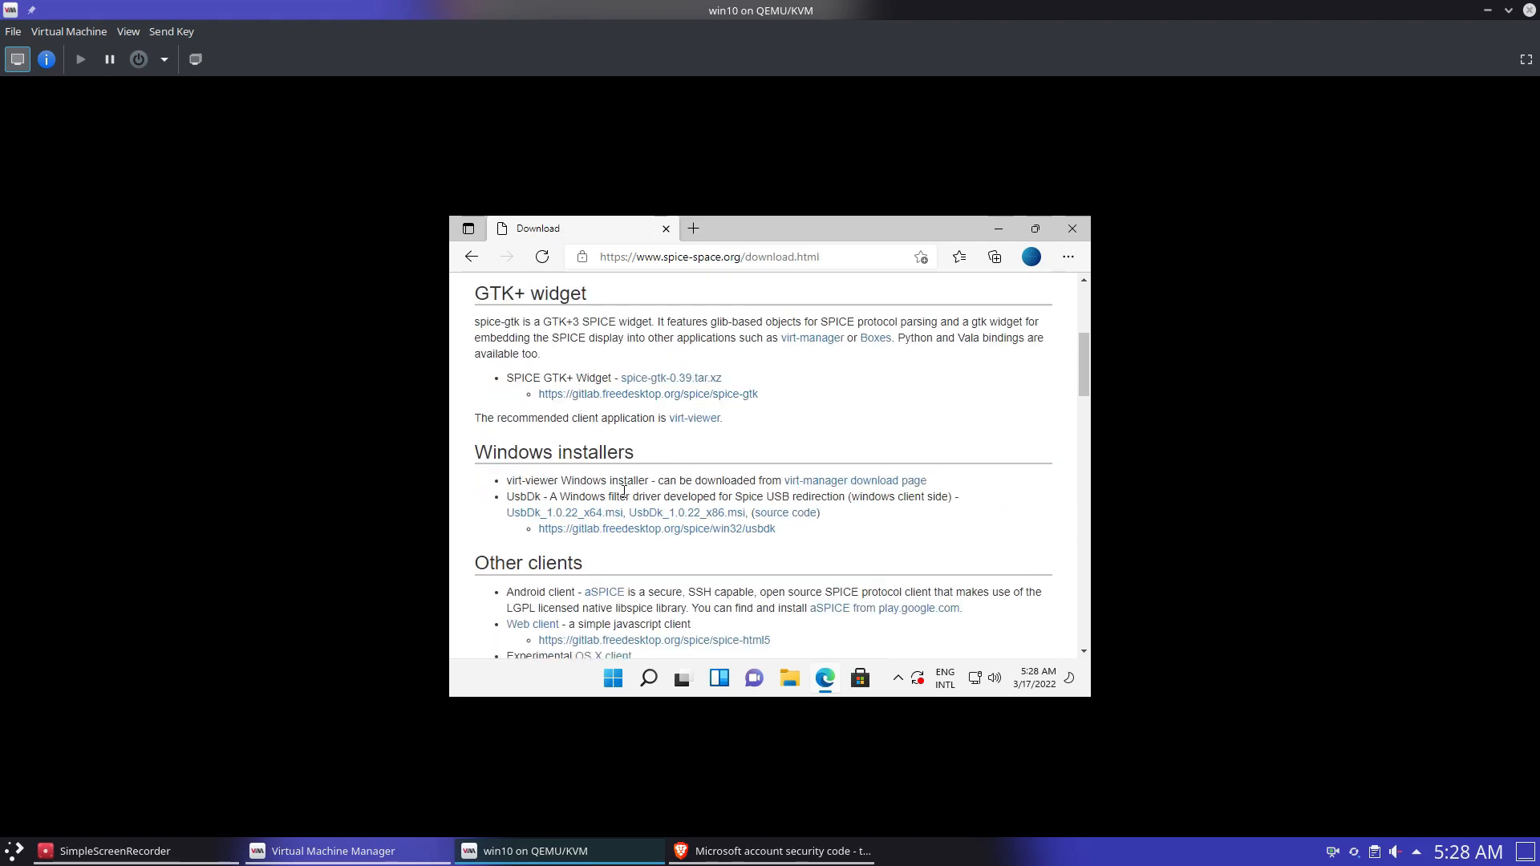
scroll(706, 501, down, 3)
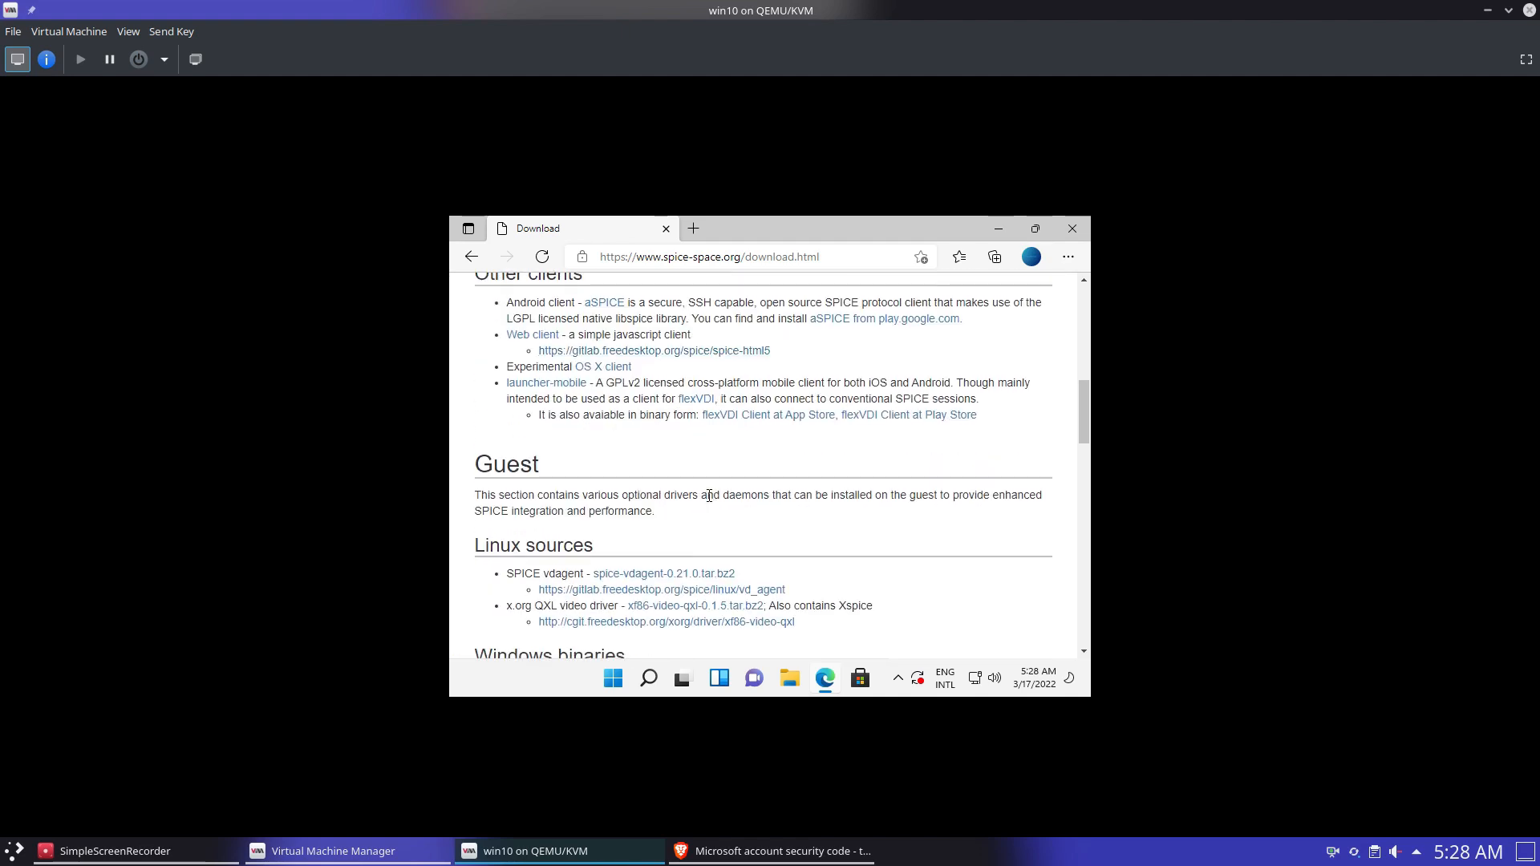
scroll(709, 496, down, 3)
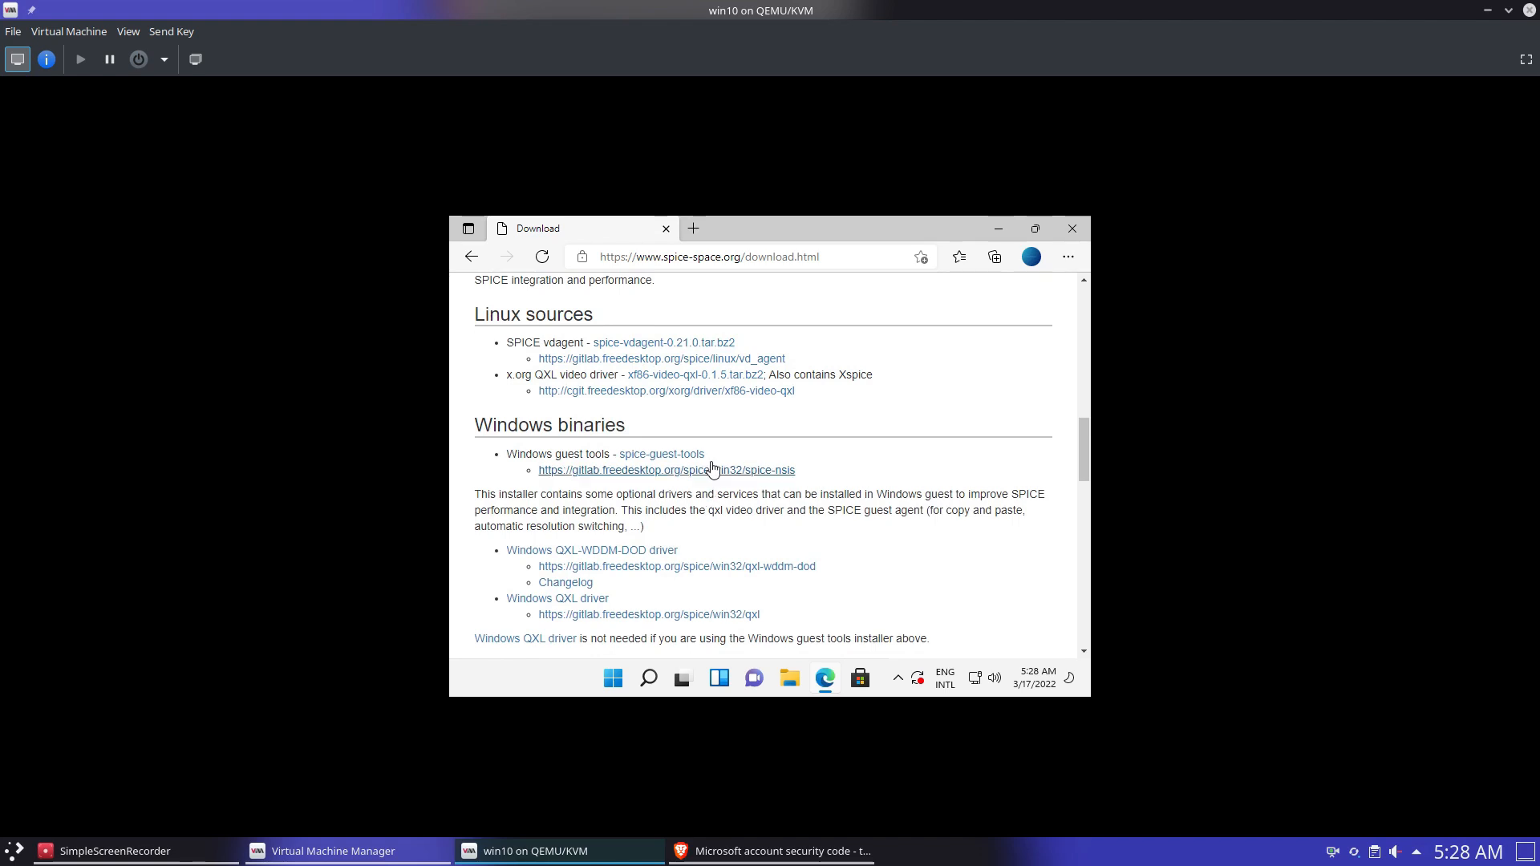
click(683, 456)
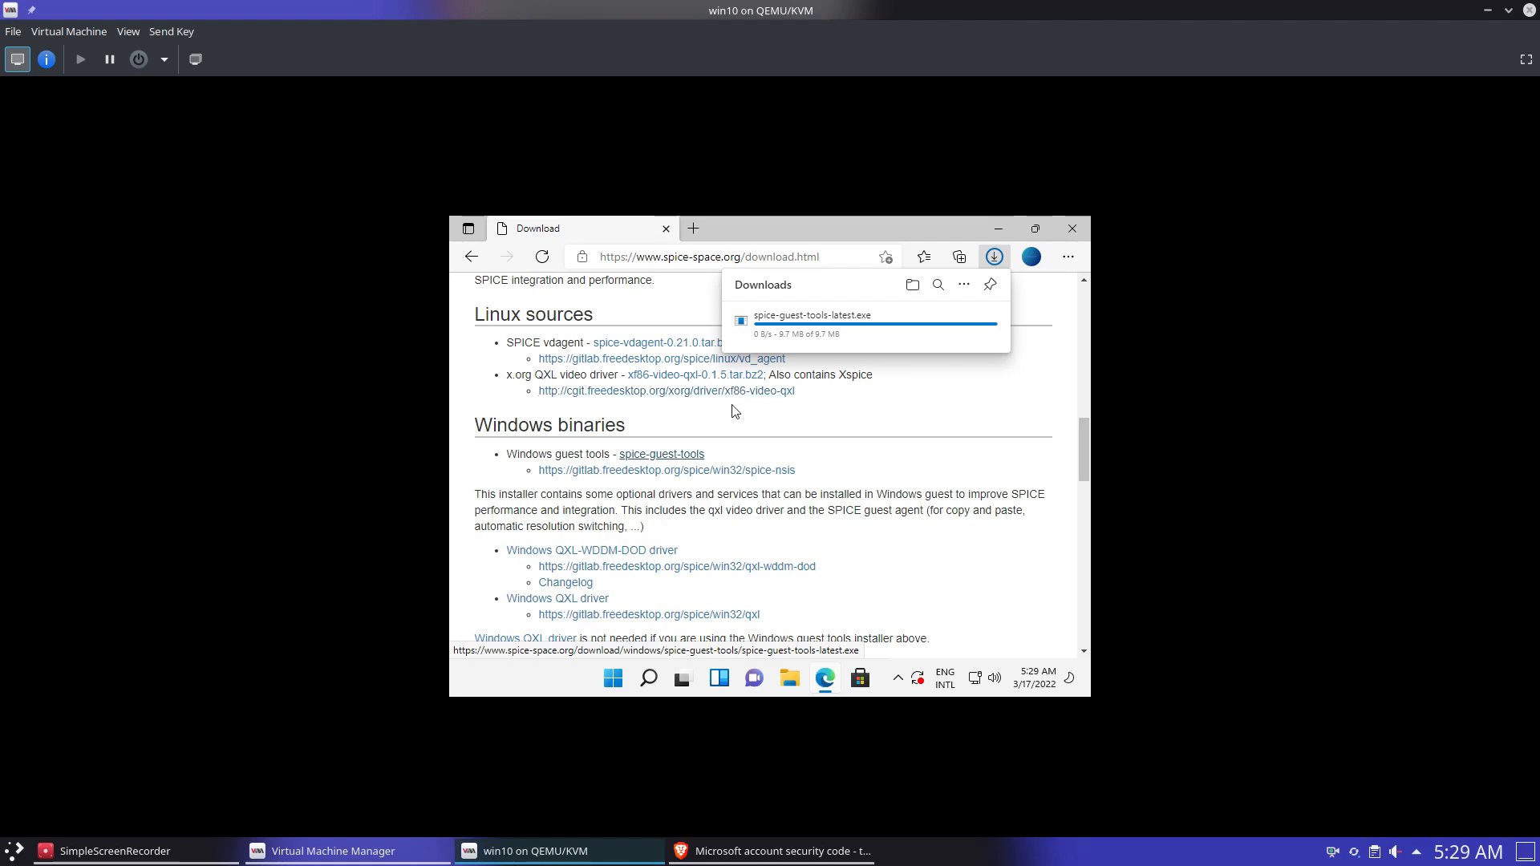
Step: Run the downloaded spice-guest-tools-latest.exe, allow it to make changes, and complete the SPICE Guest Tools installation
click(784, 330)
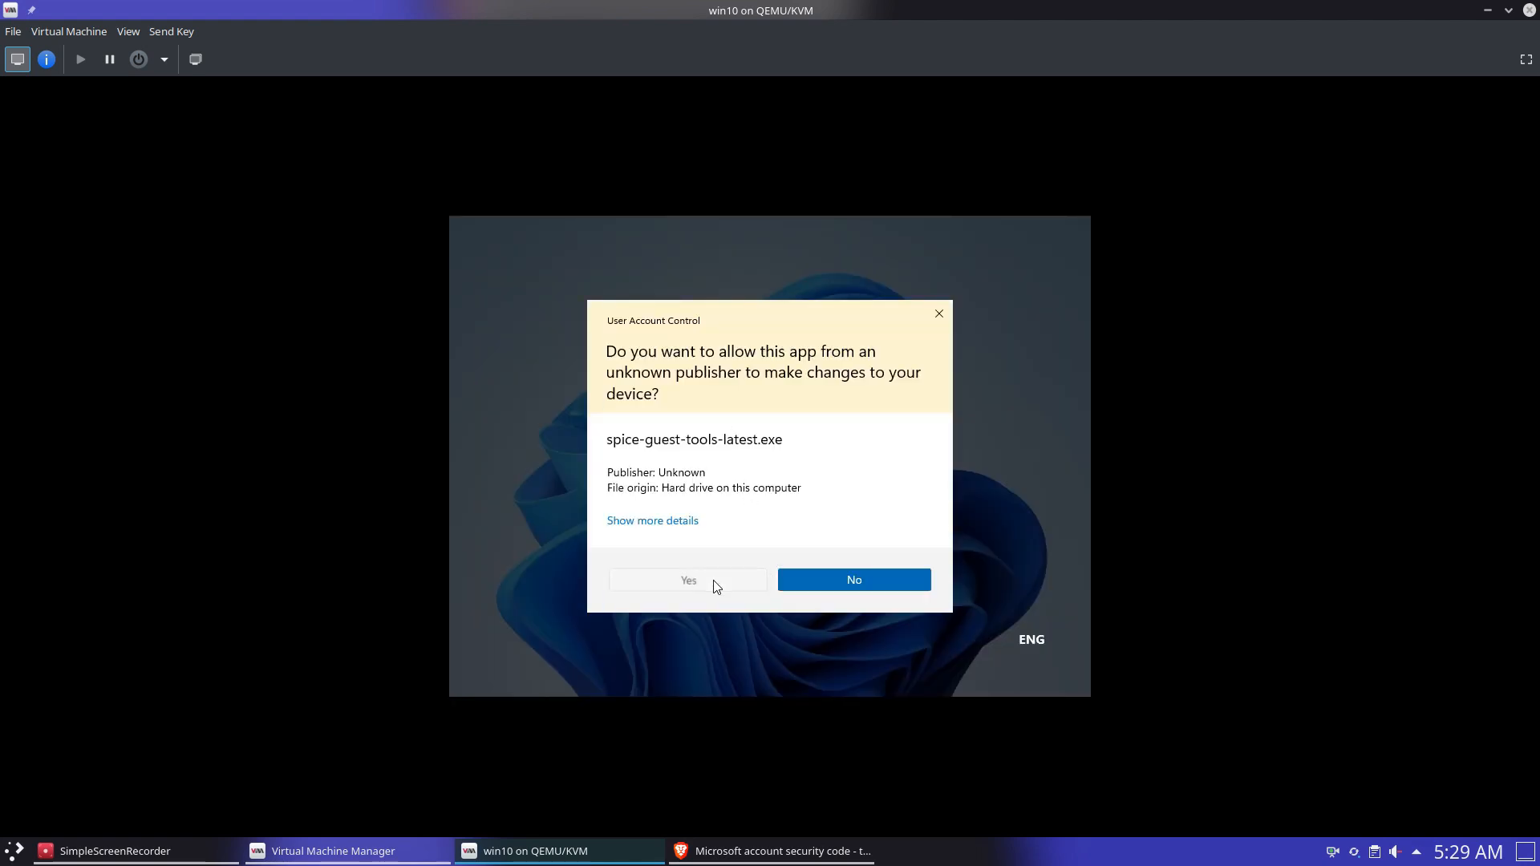
click(716, 586)
click(855, 572)
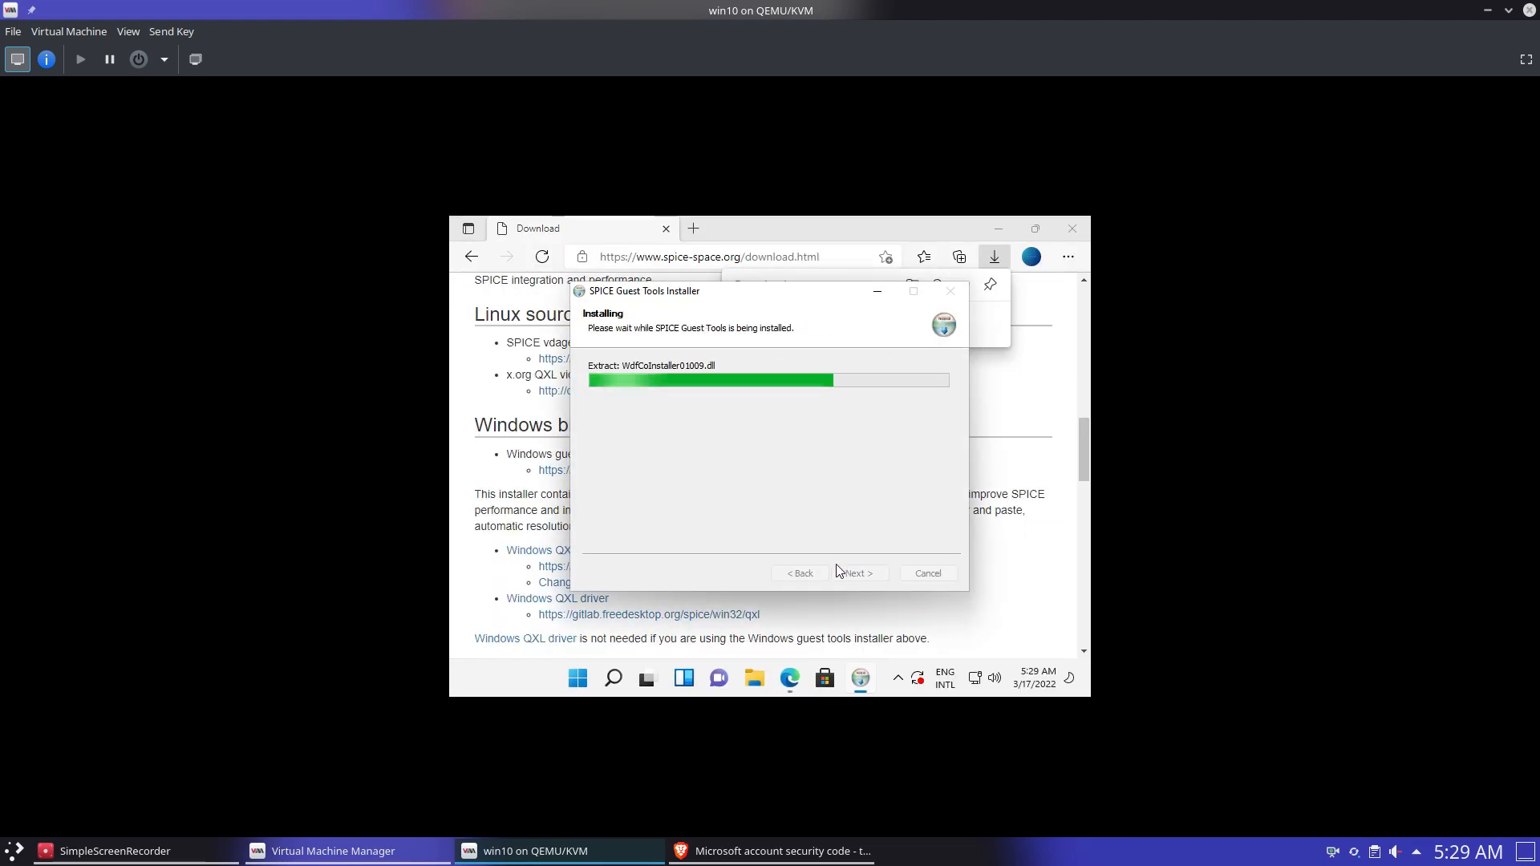
click(831, 446)
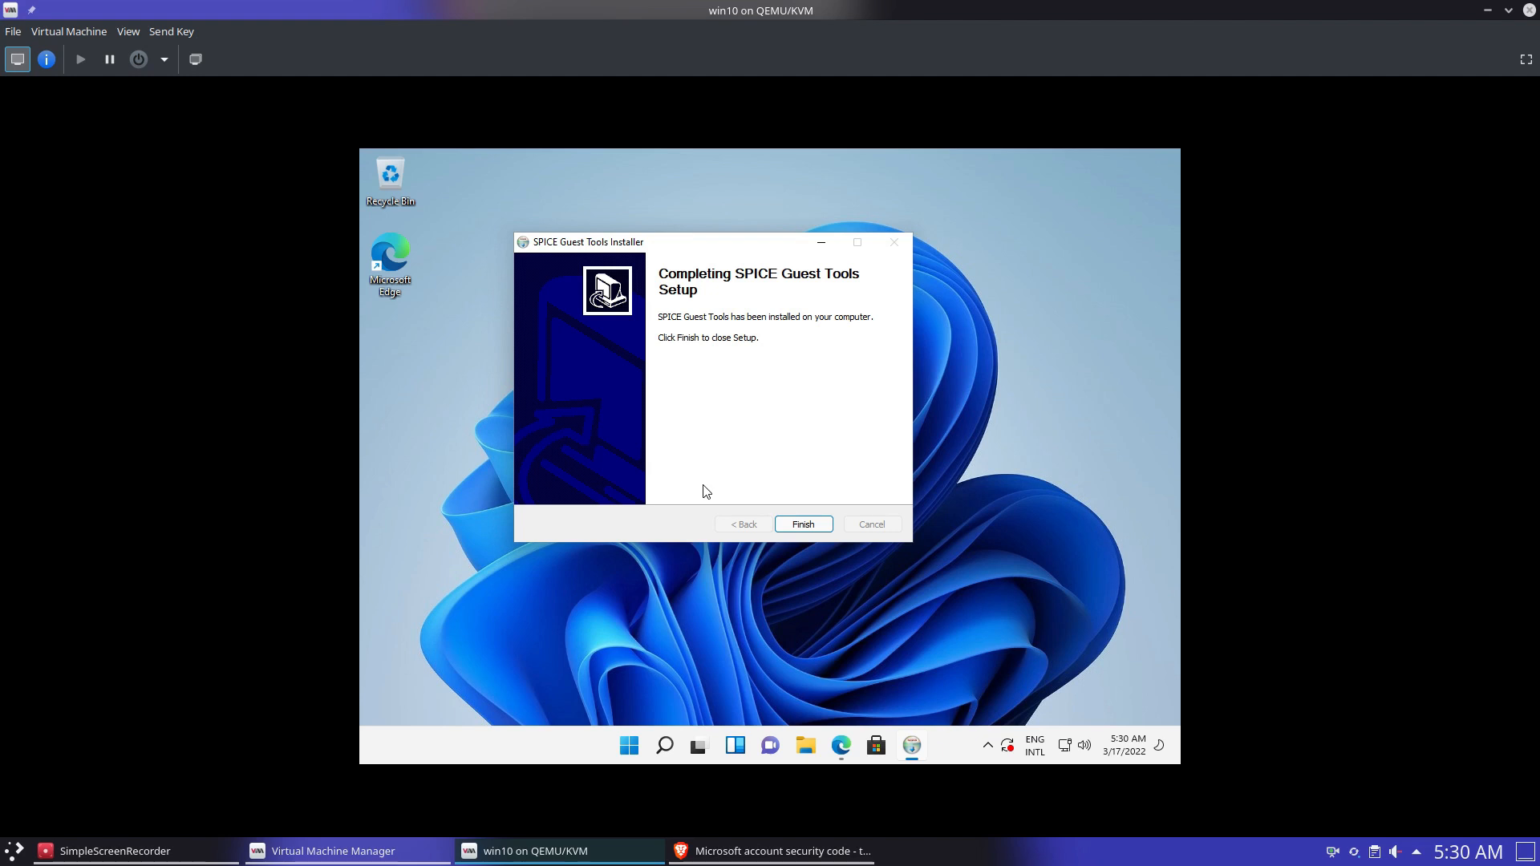
click(802, 523)
Step: Set the Windows 11 display resolution to 1920 × 1080, keep the change, and show the virtual machine in full screen
key(super)
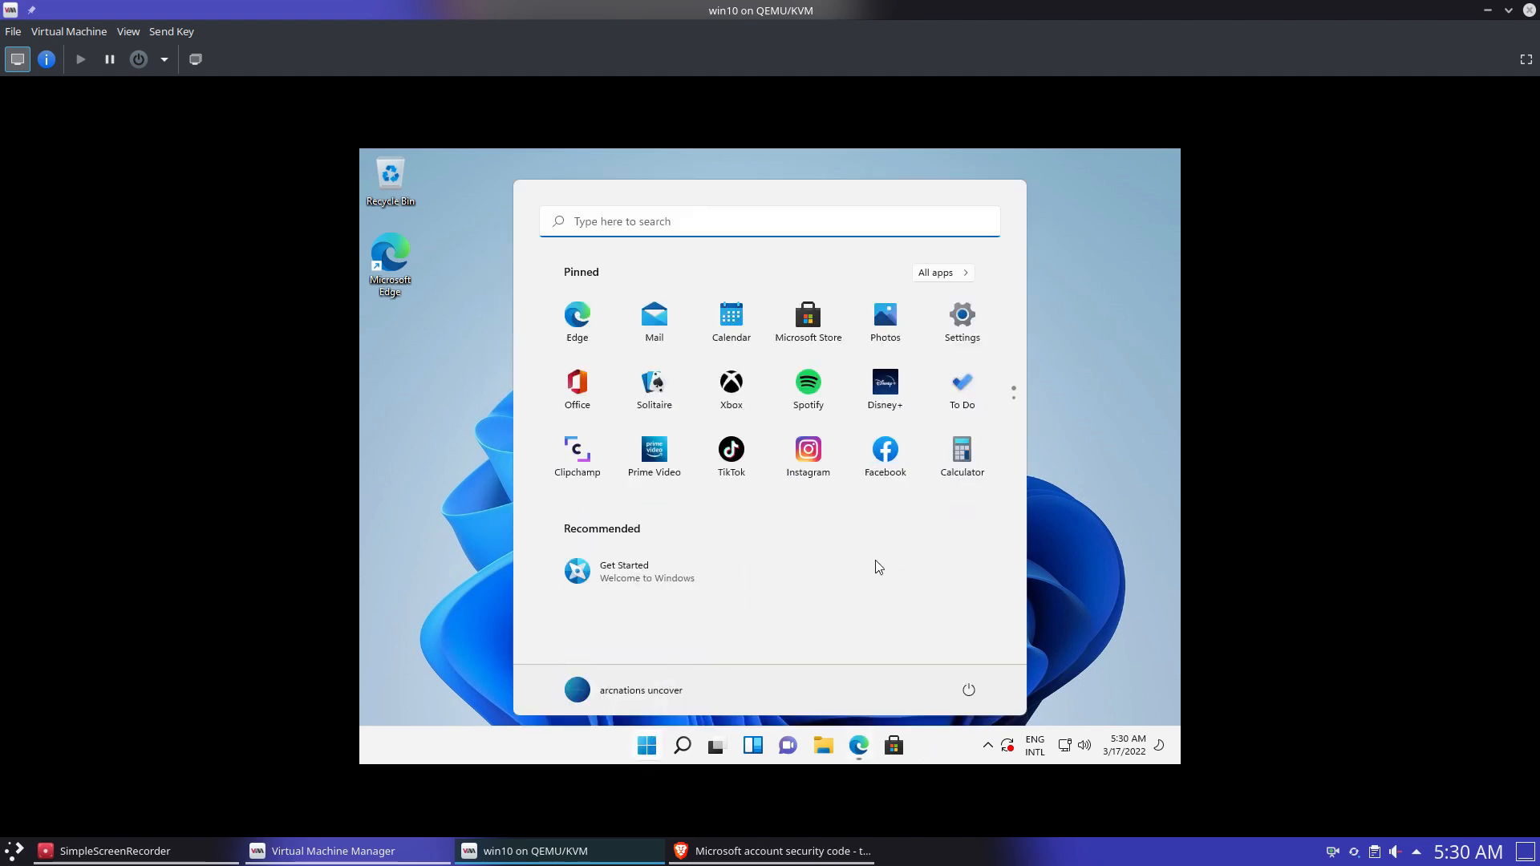
click(963, 315)
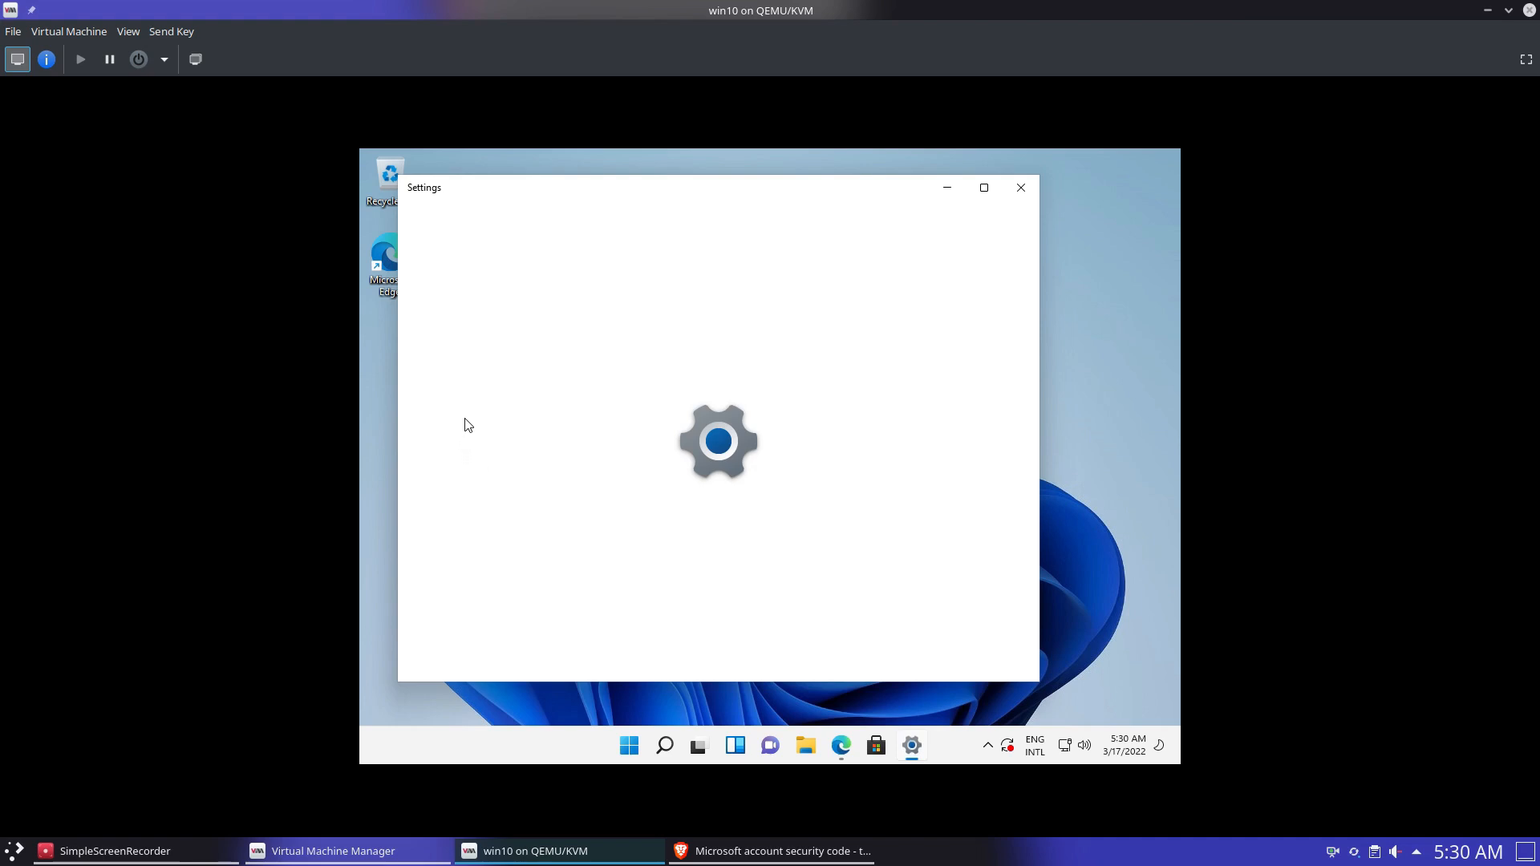
click(683, 533)
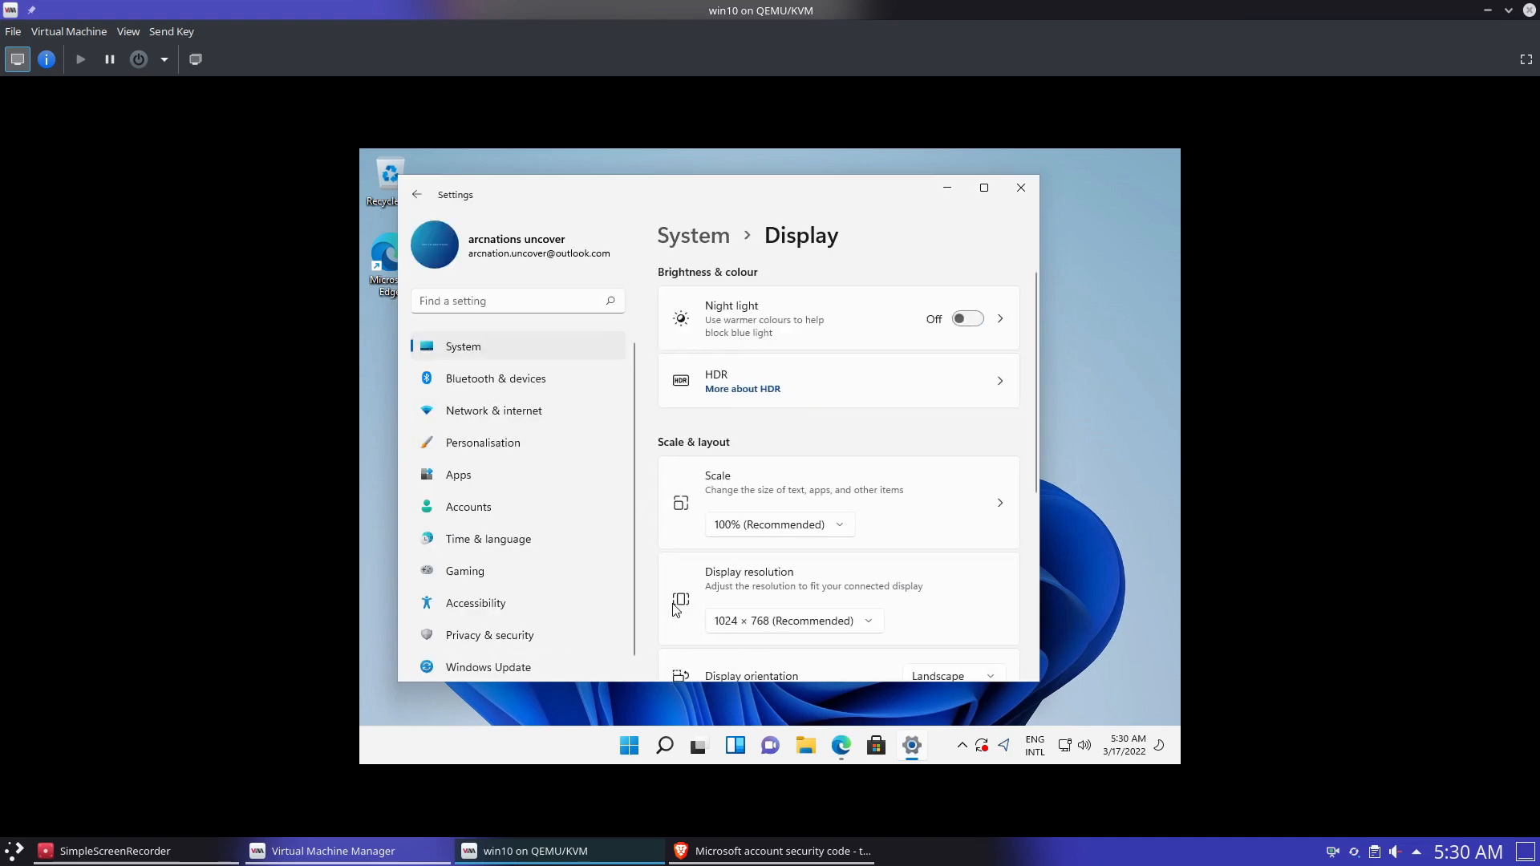
scroll(733, 562, down, 2)
click(773, 490)
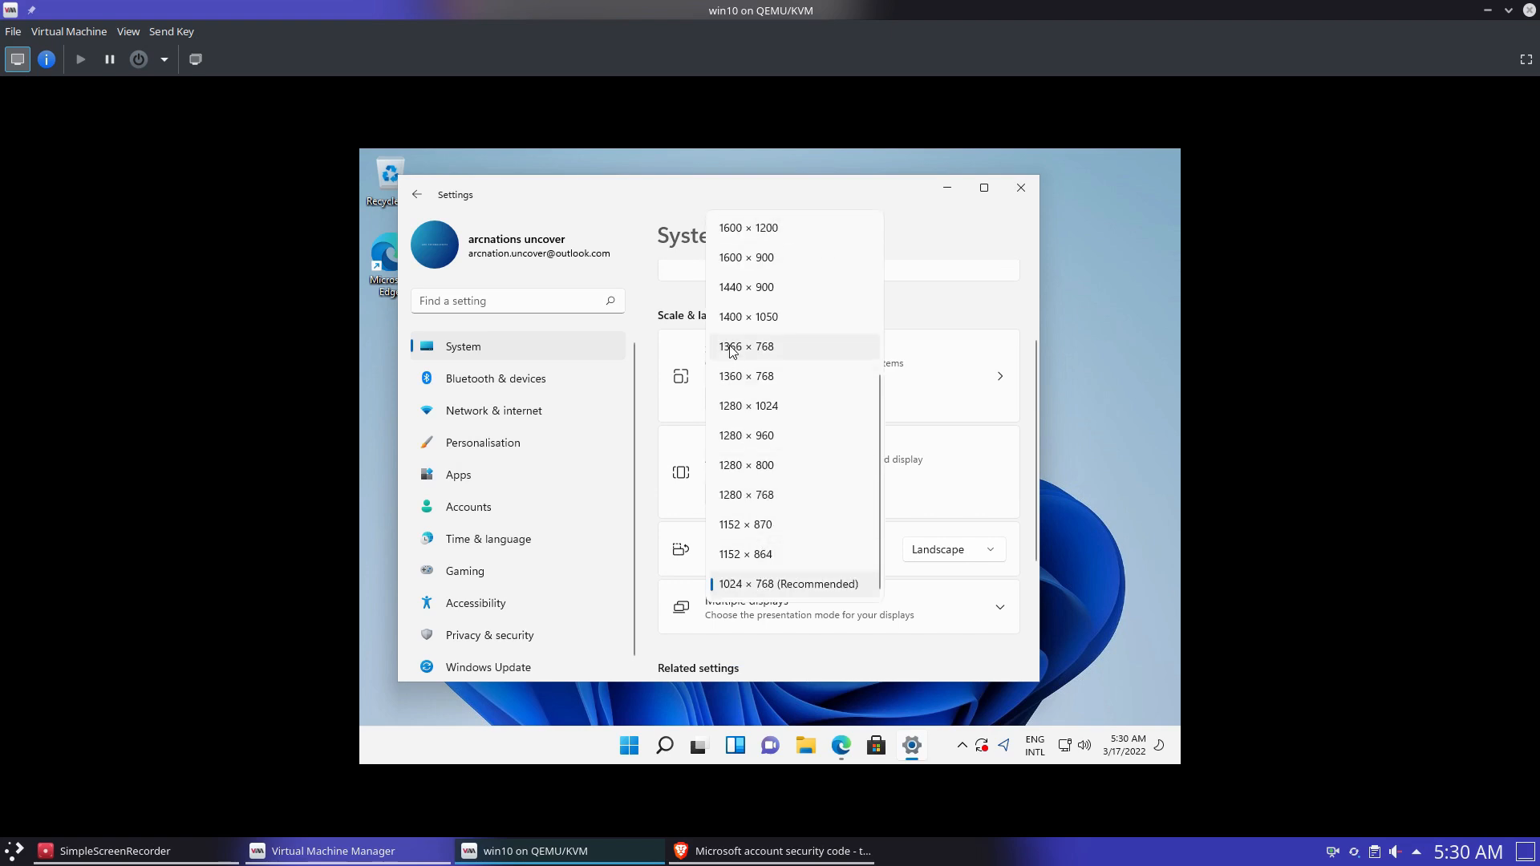
scroll(747, 293, up, 2)
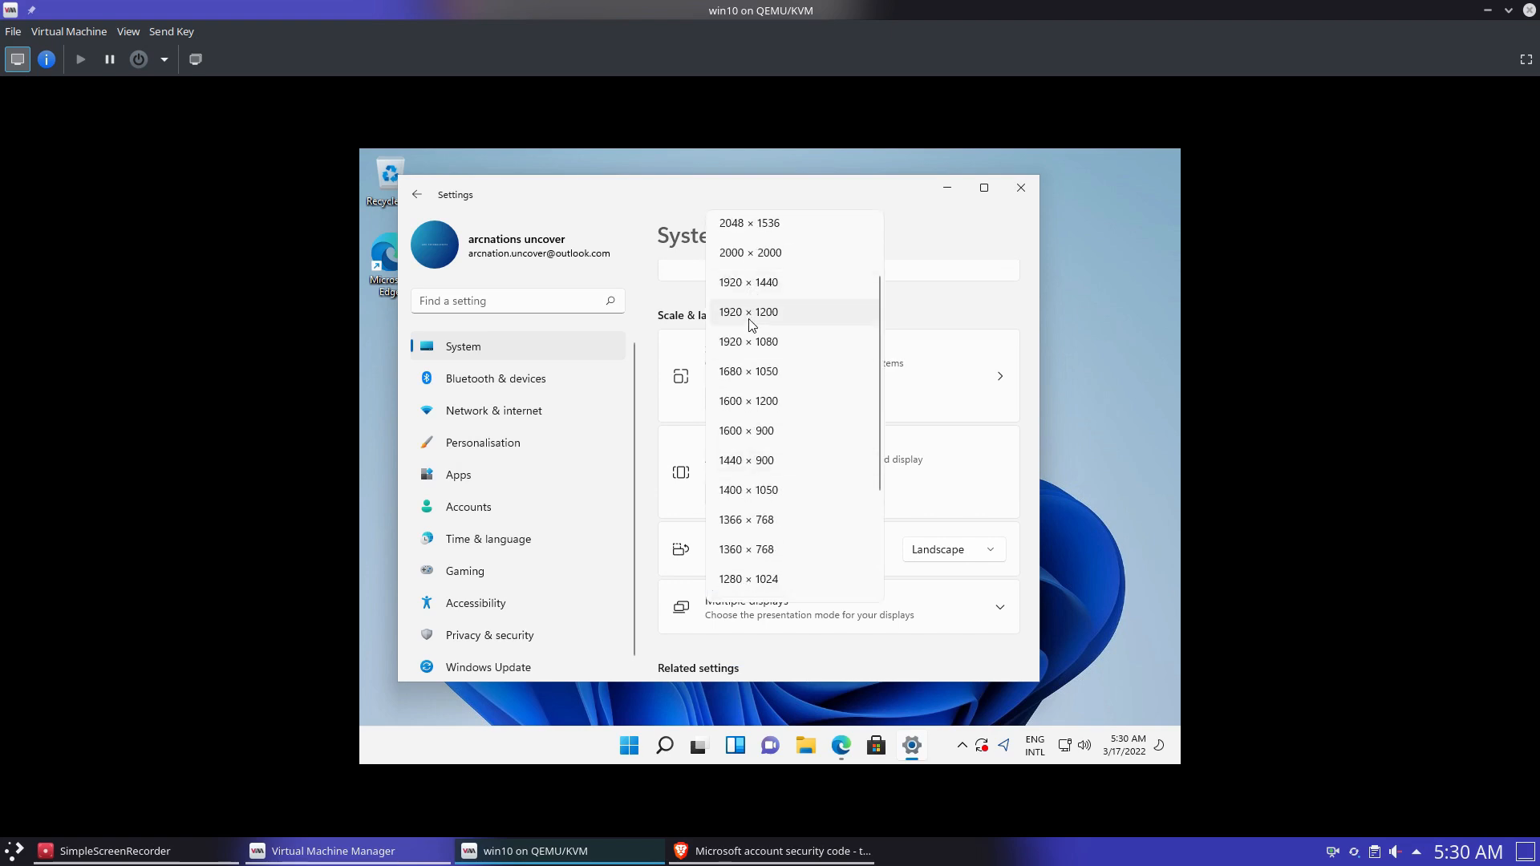
click(760, 347)
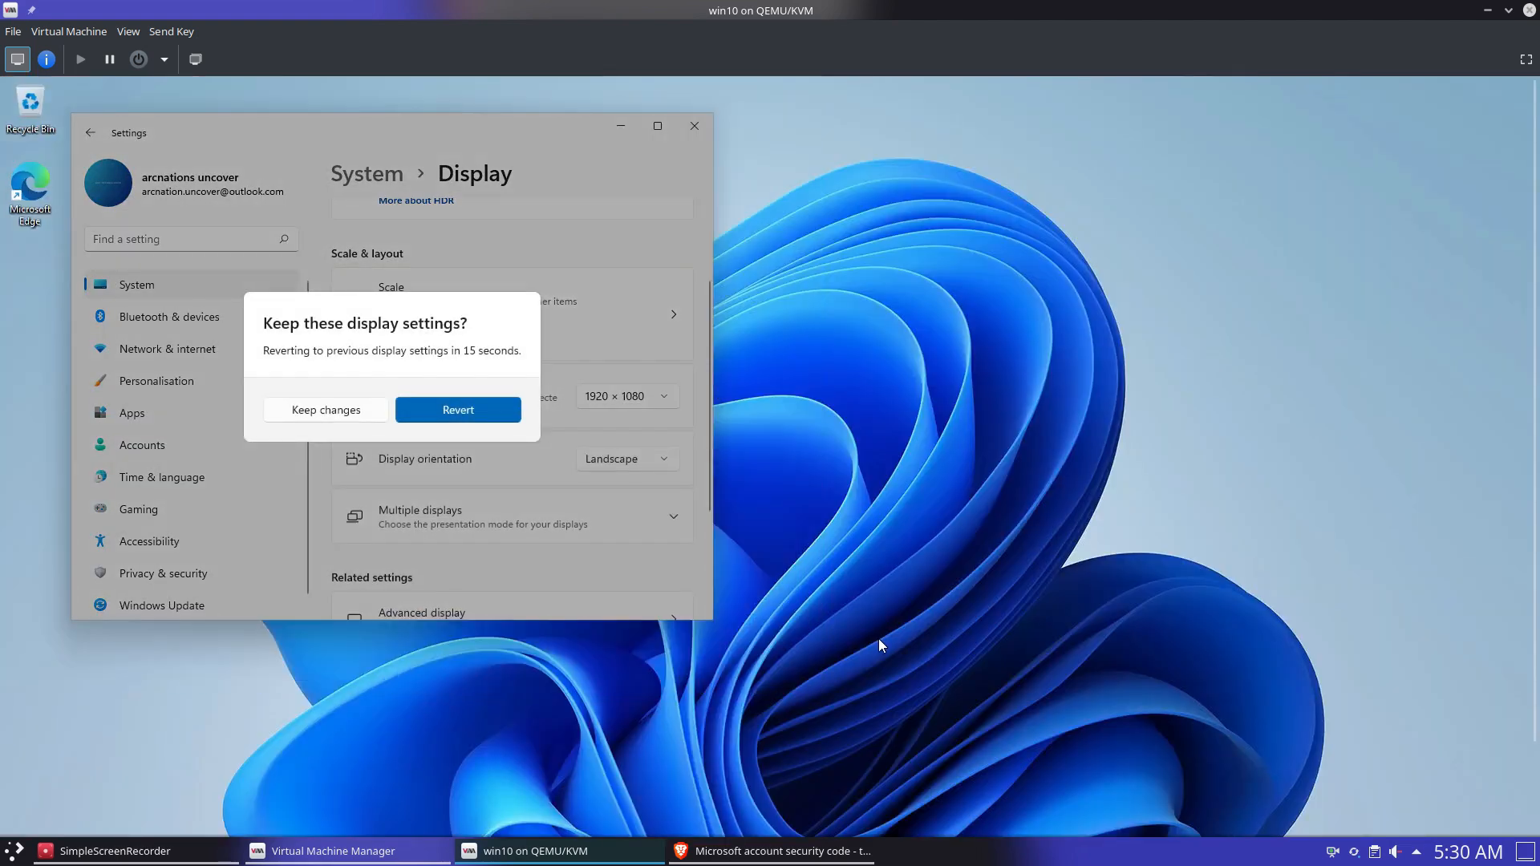
click(359, 412)
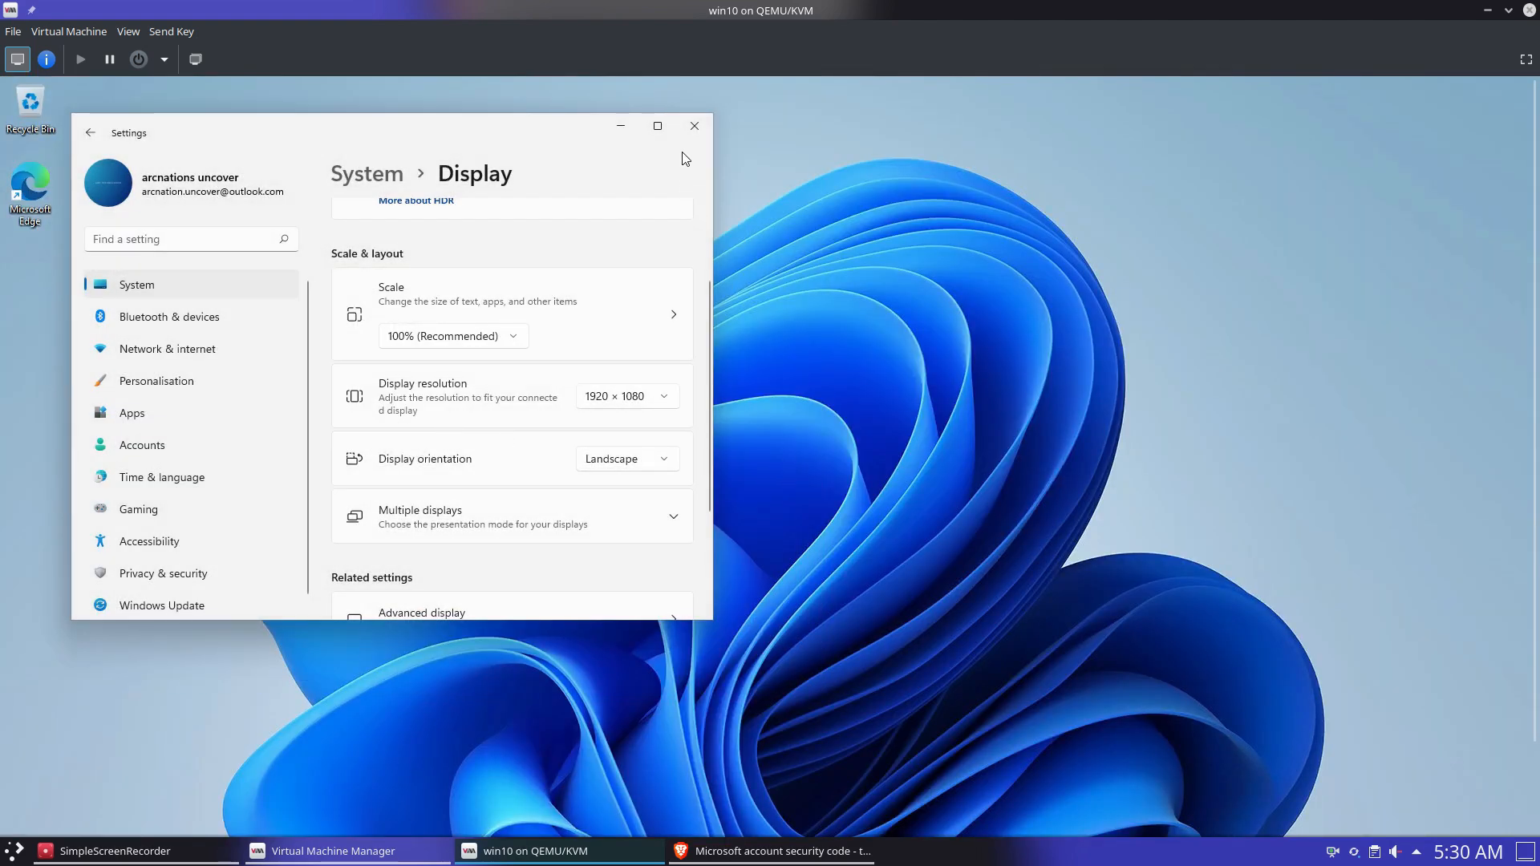
click(695, 126)
click(1526, 61)
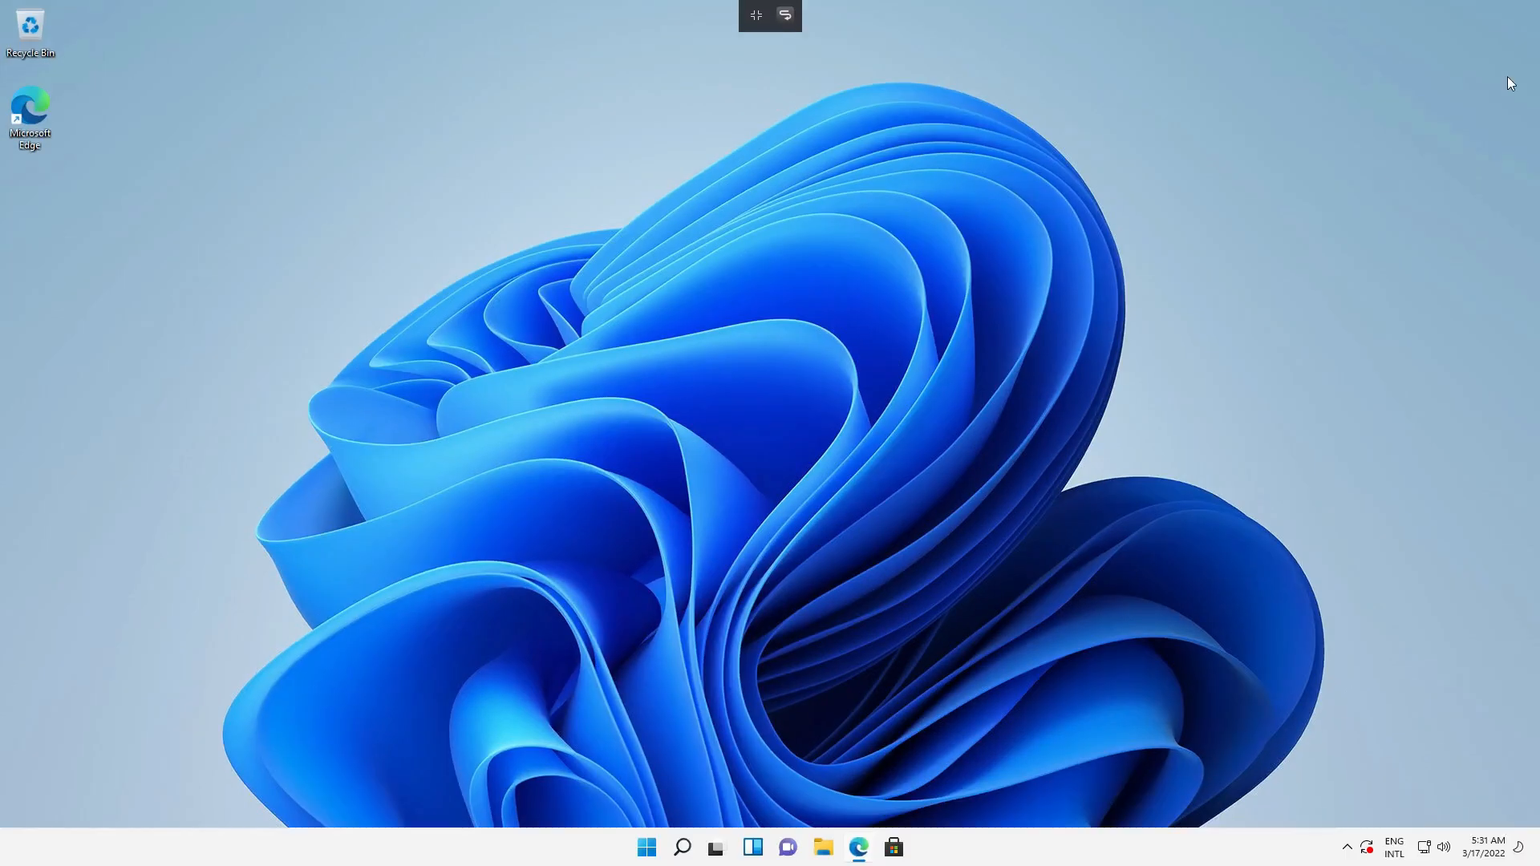